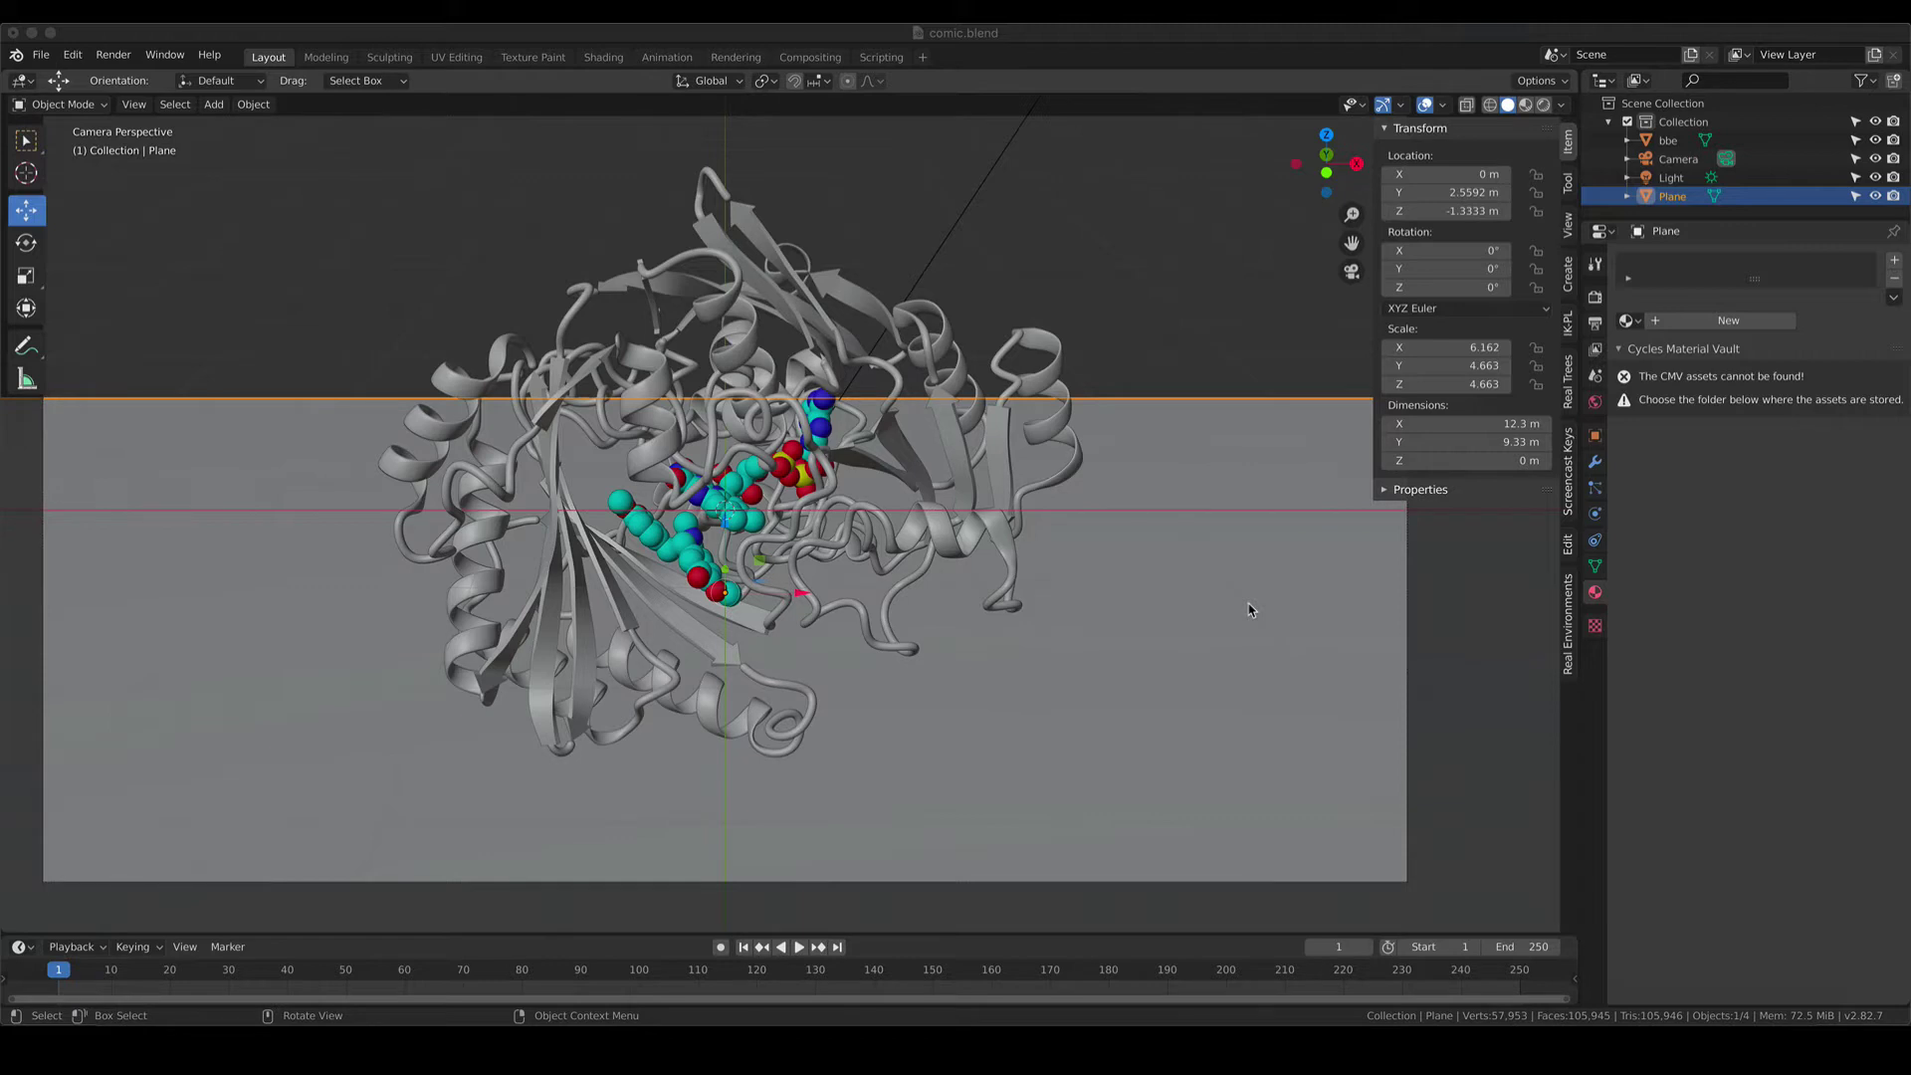
# Zoom out, deselect the Plane and orbit into User Perspective to see the plane and camera frame.
pyautogui.scroll(-1, 1251, 609)
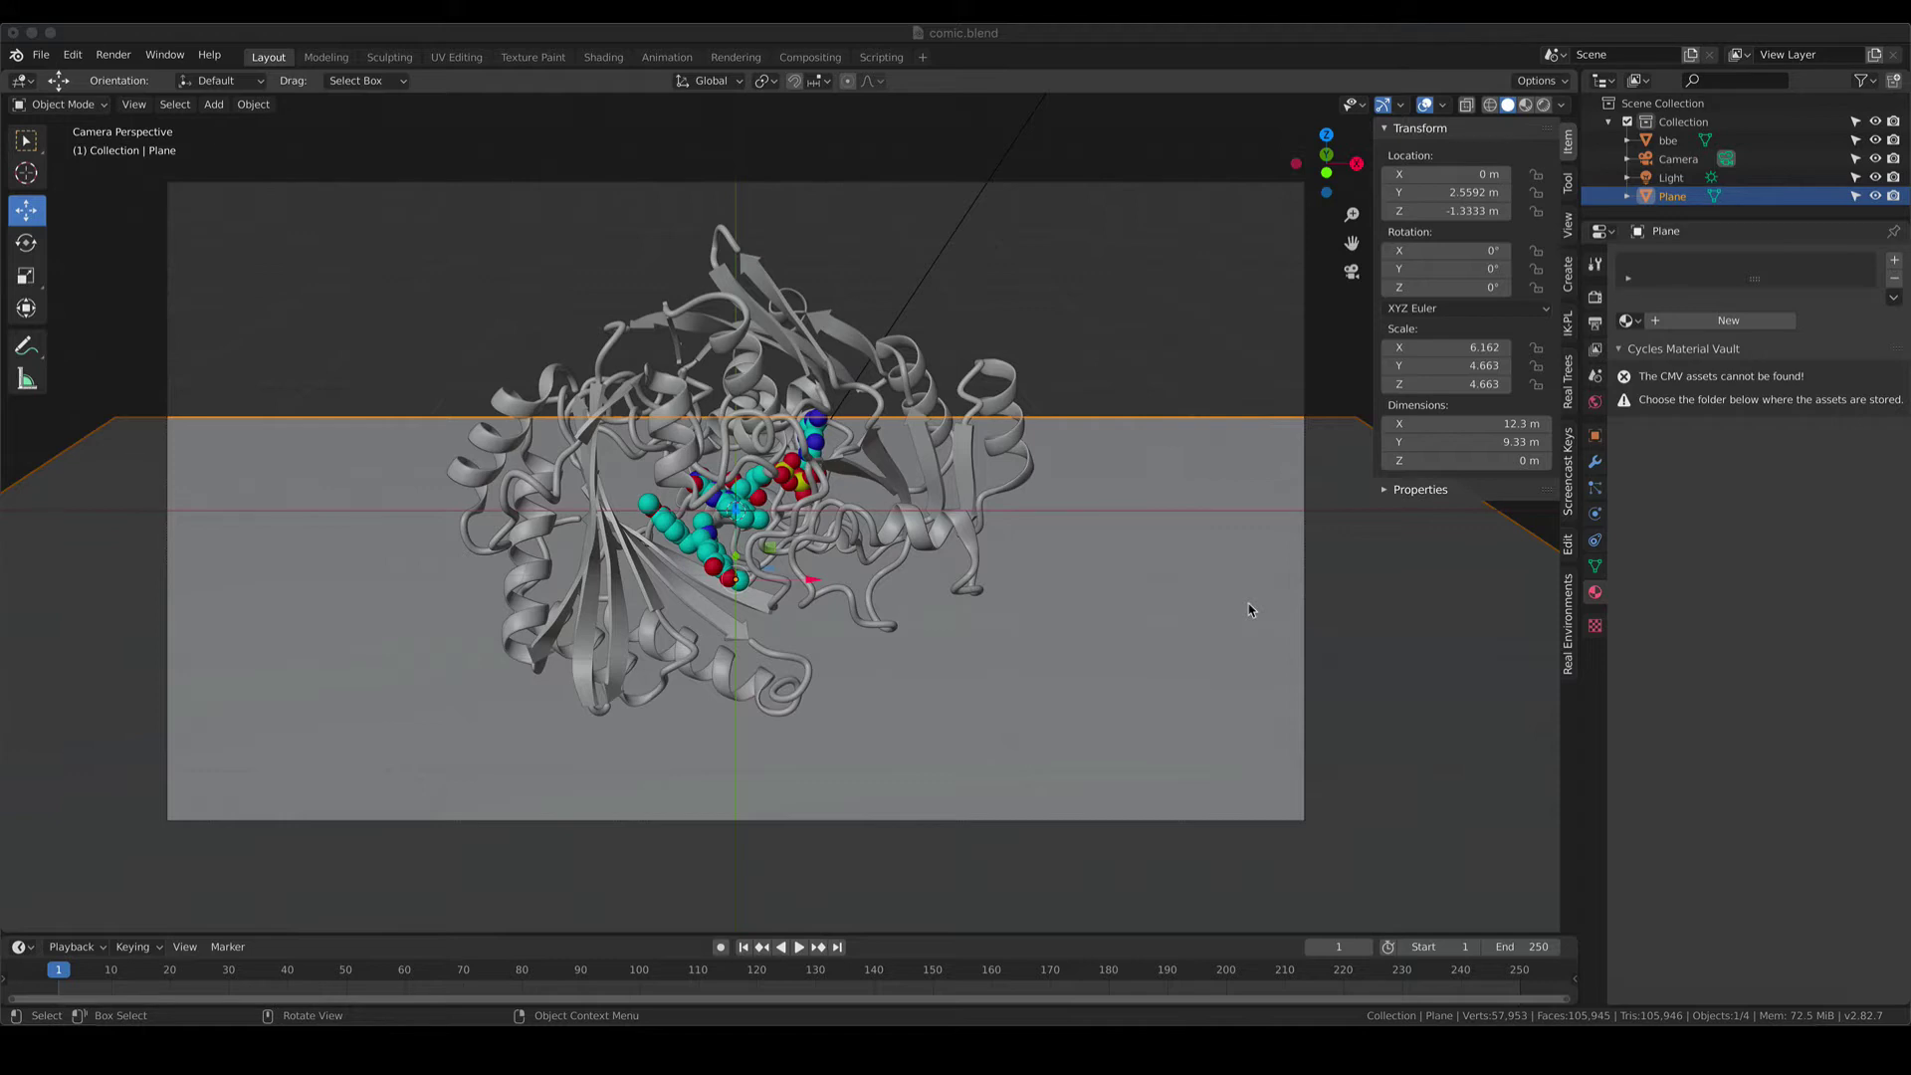
pyautogui.click(1071, 283)
pyautogui.click(1071, 283)
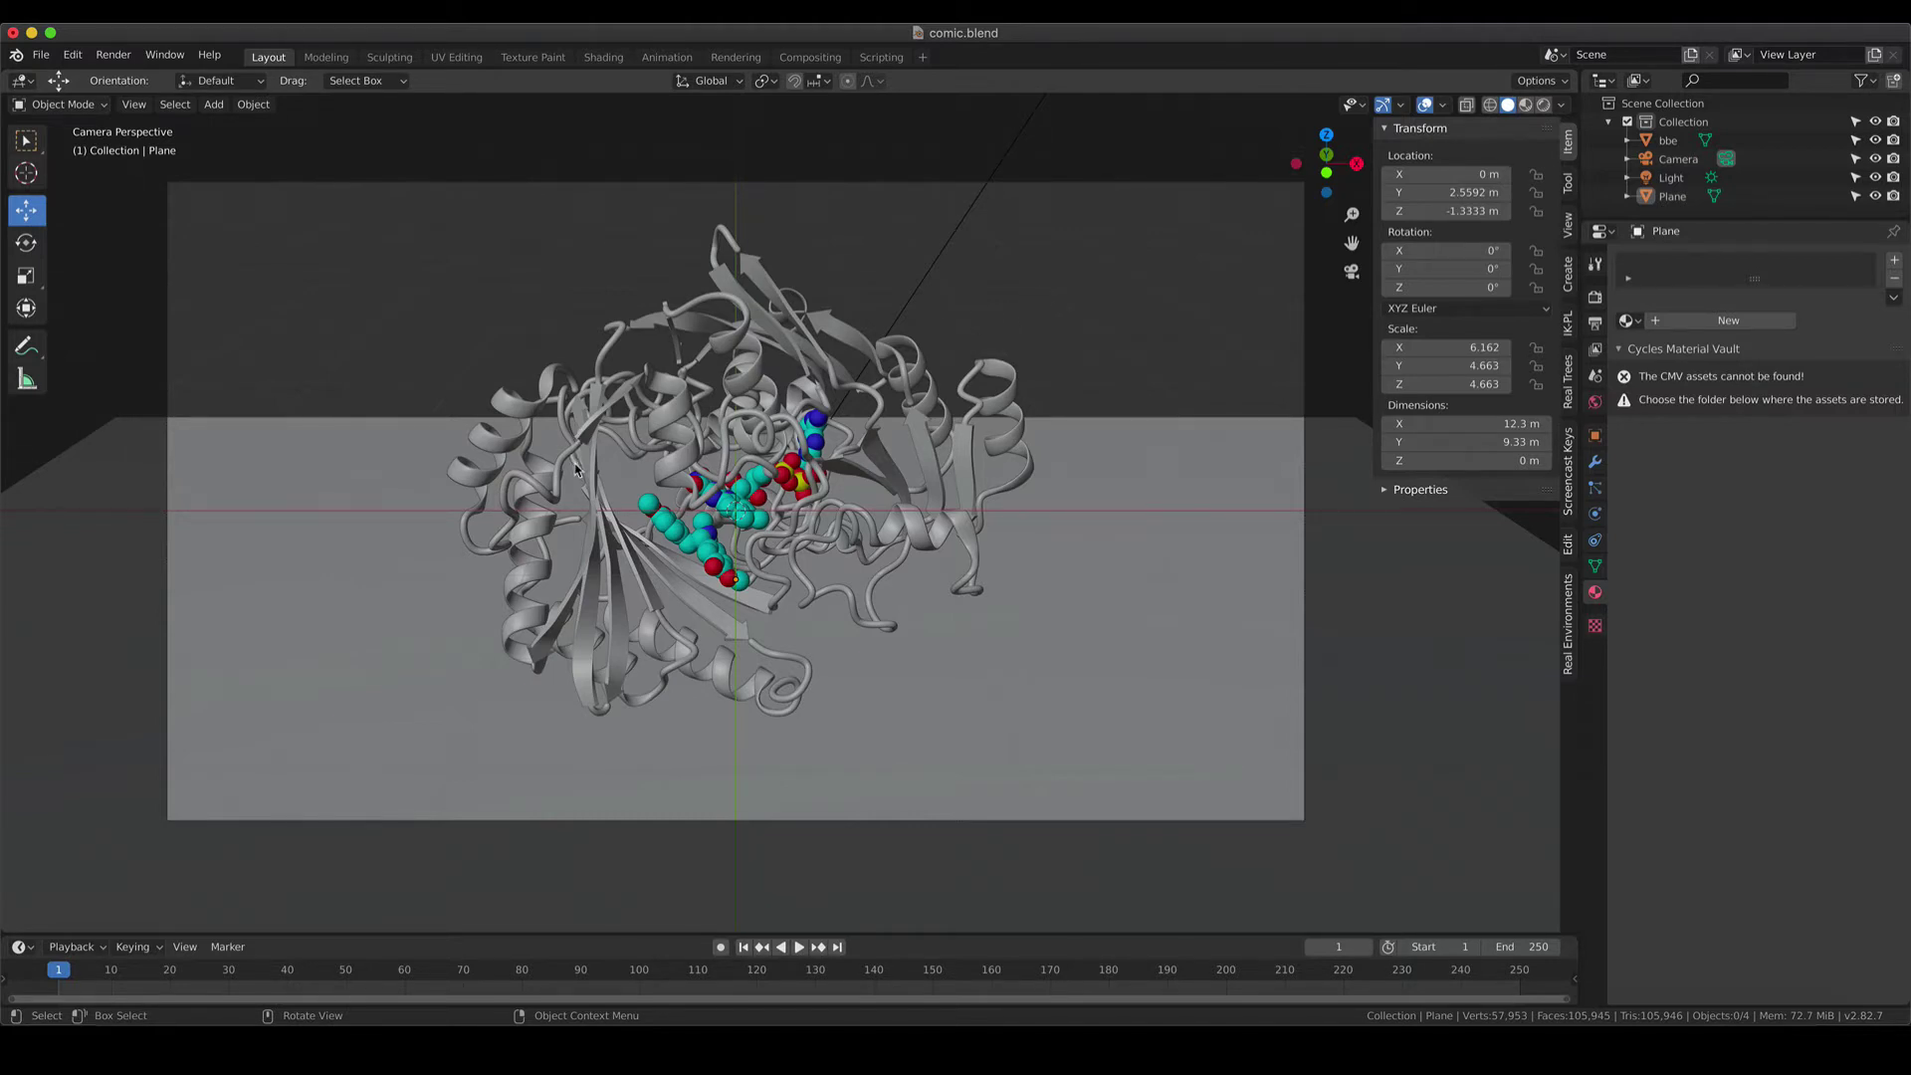
pyautogui.moveTo(556, 465)
pyautogui.mouseDown(button='middle')
pyautogui.moveTo(658, 486)
pyautogui.moveTo(796, 472)
pyautogui.moveTo(541, 479)
pyautogui.moveTo(554, 461)
pyautogui.mouseUp(button='middle')
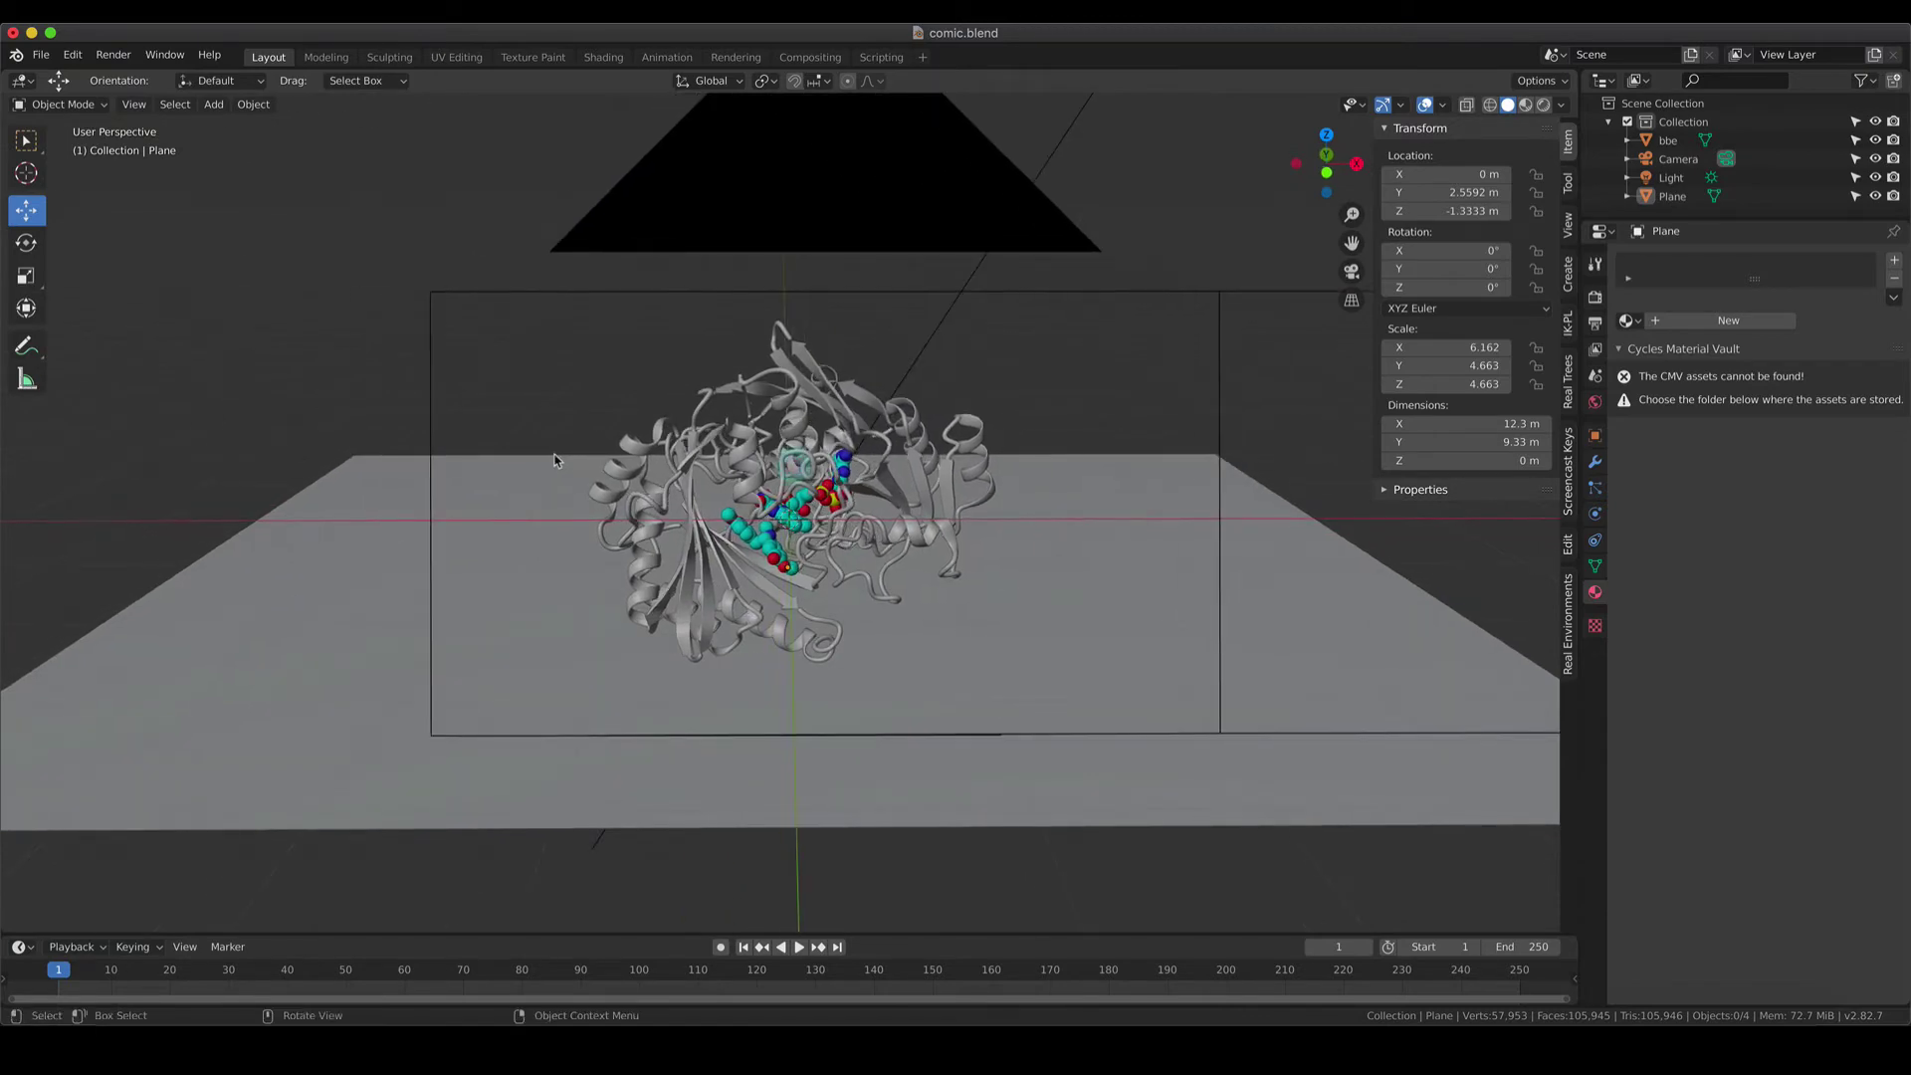
# Show the camera view in Rendered shading, then select the Light, bbe and the Plane to inspect them.
pyautogui.press('z')
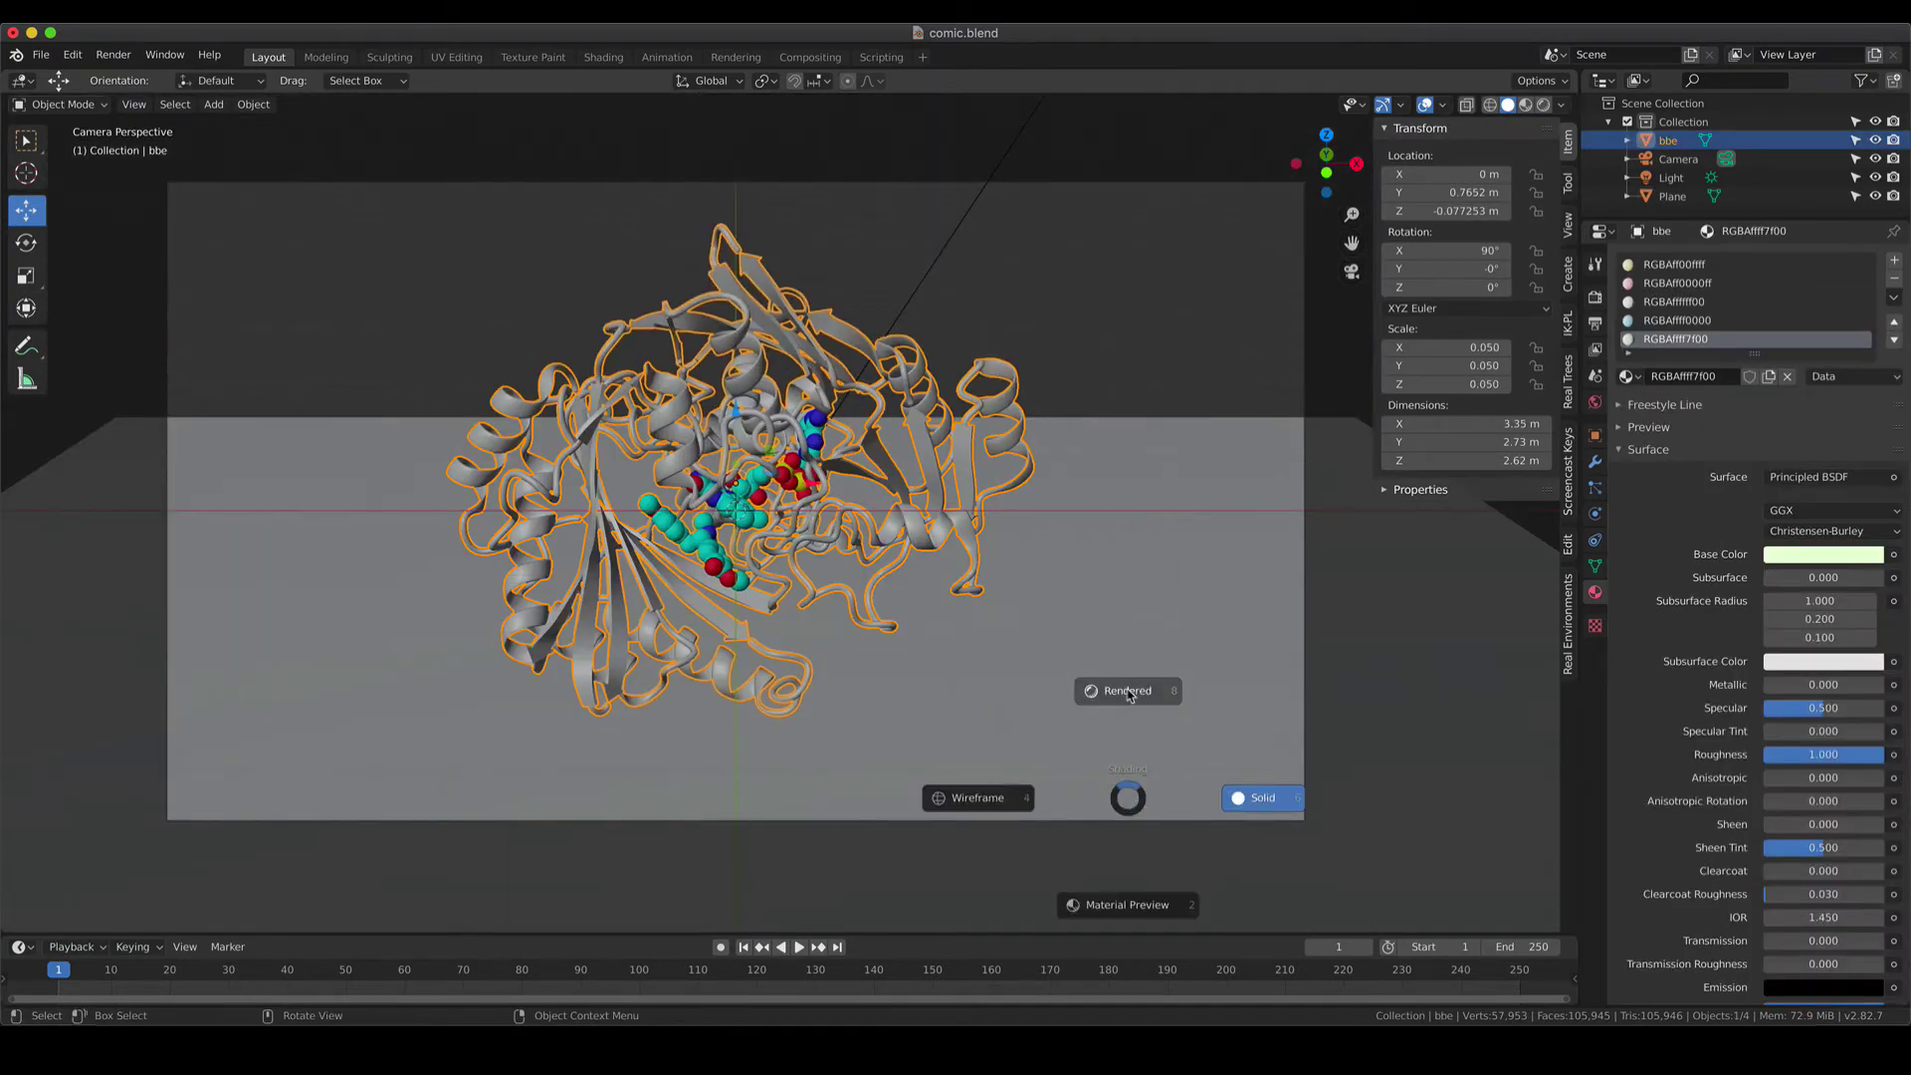
pyautogui.click(1130, 690)
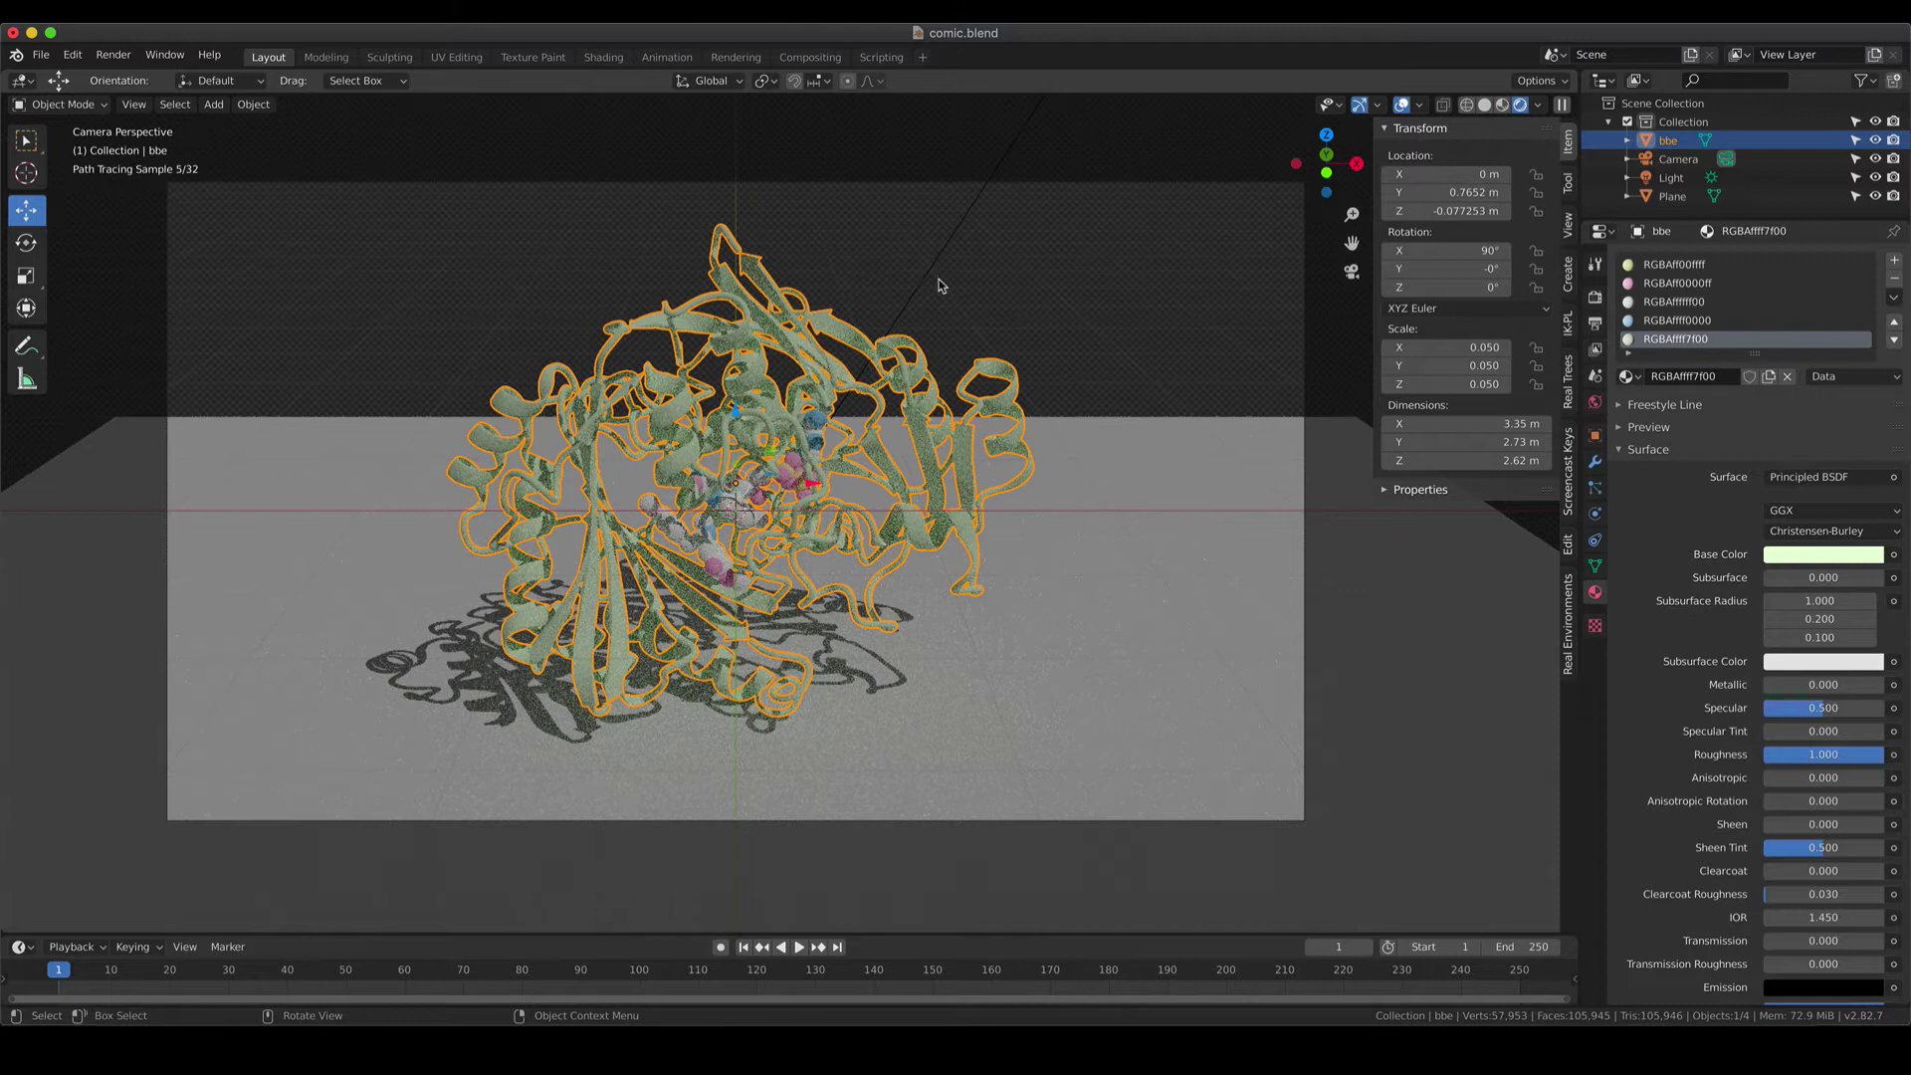
pyautogui.click(1022, 321)
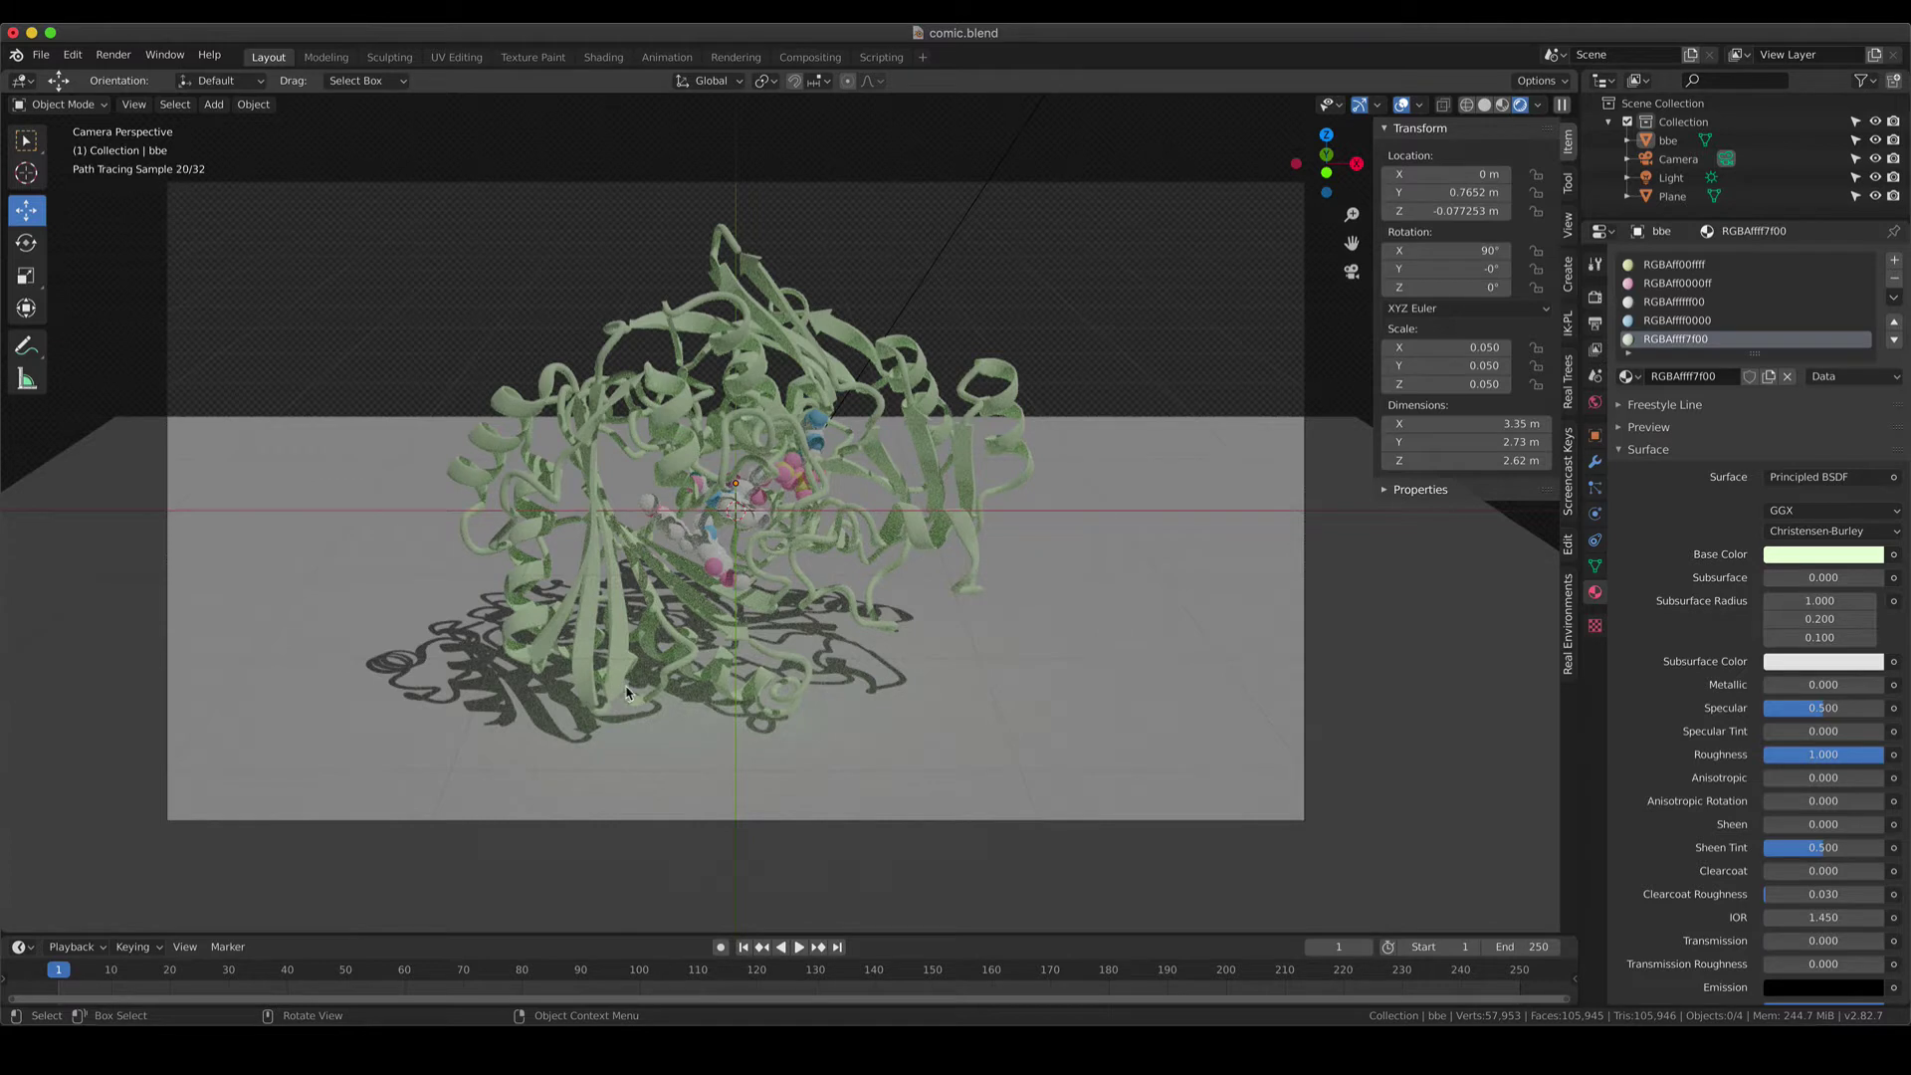
pyautogui.click(1665, 179)
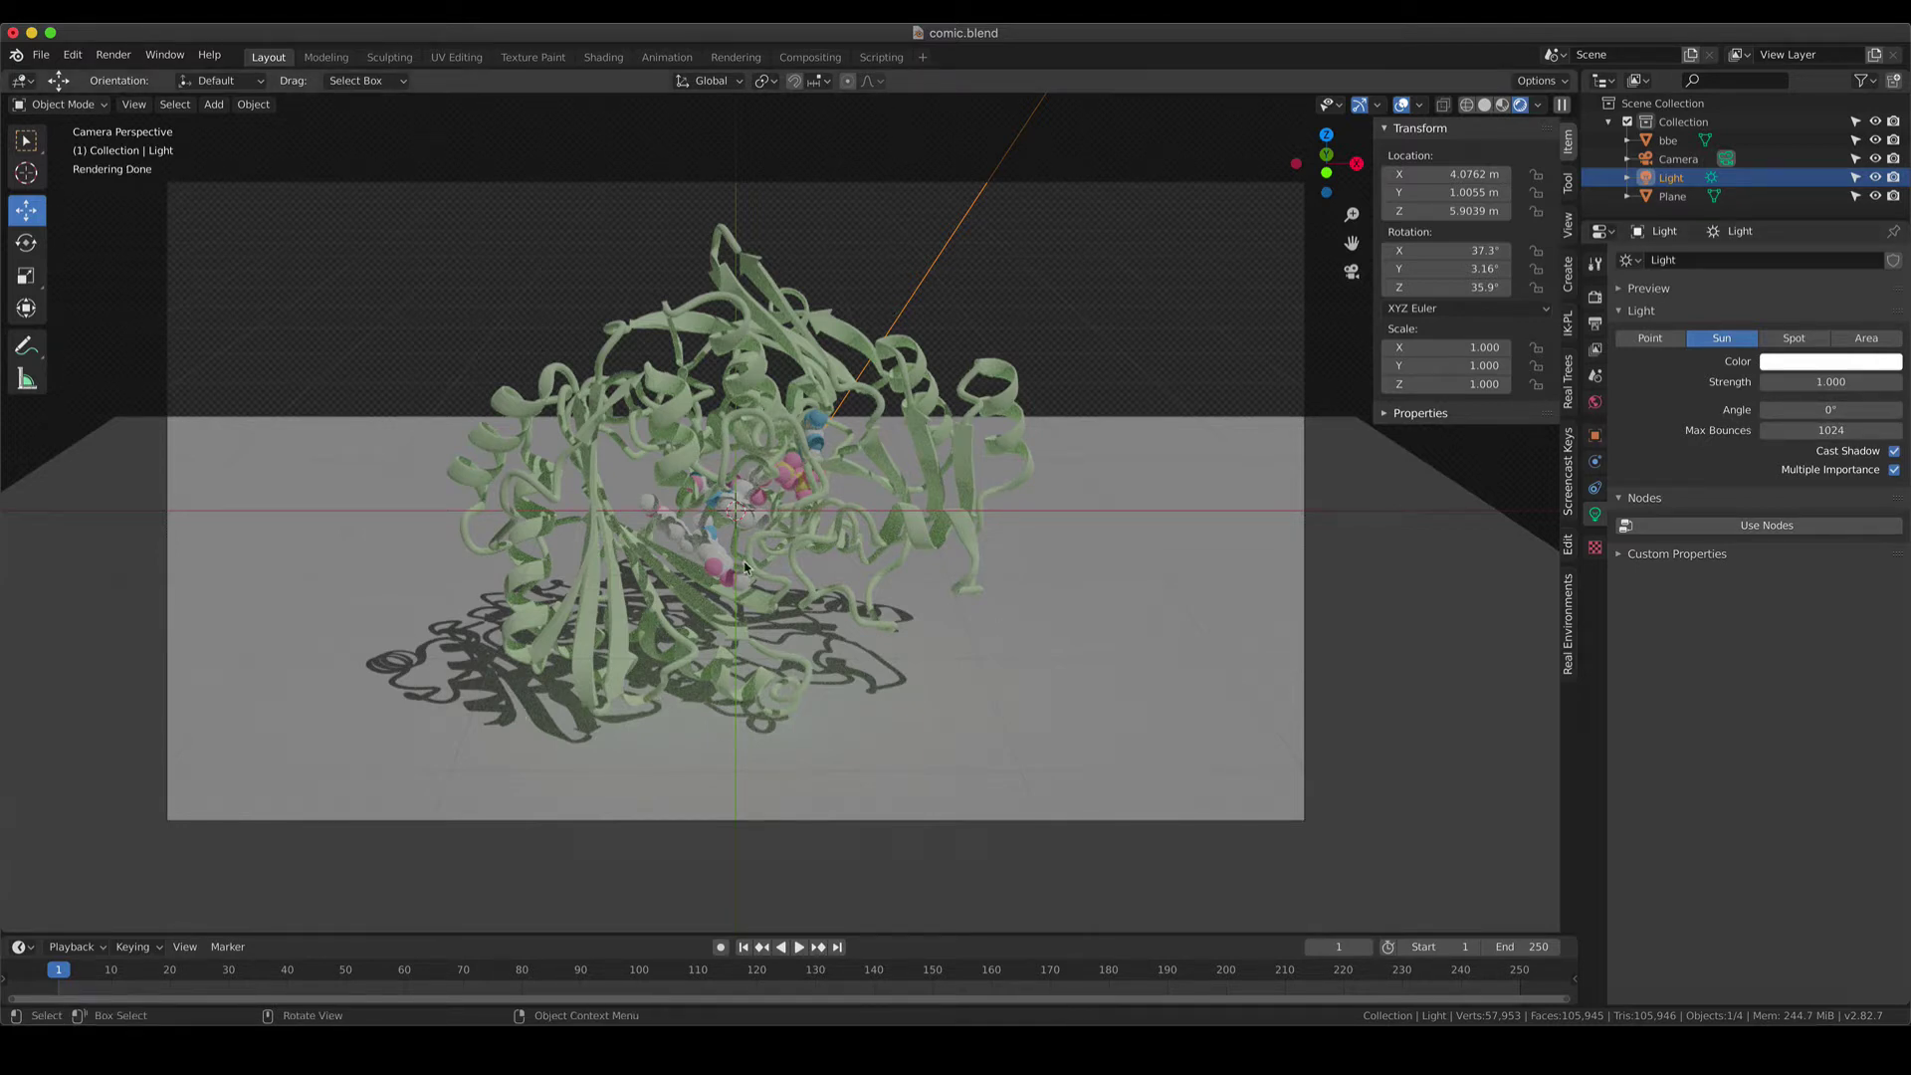
pyautogui.click(811, 468)
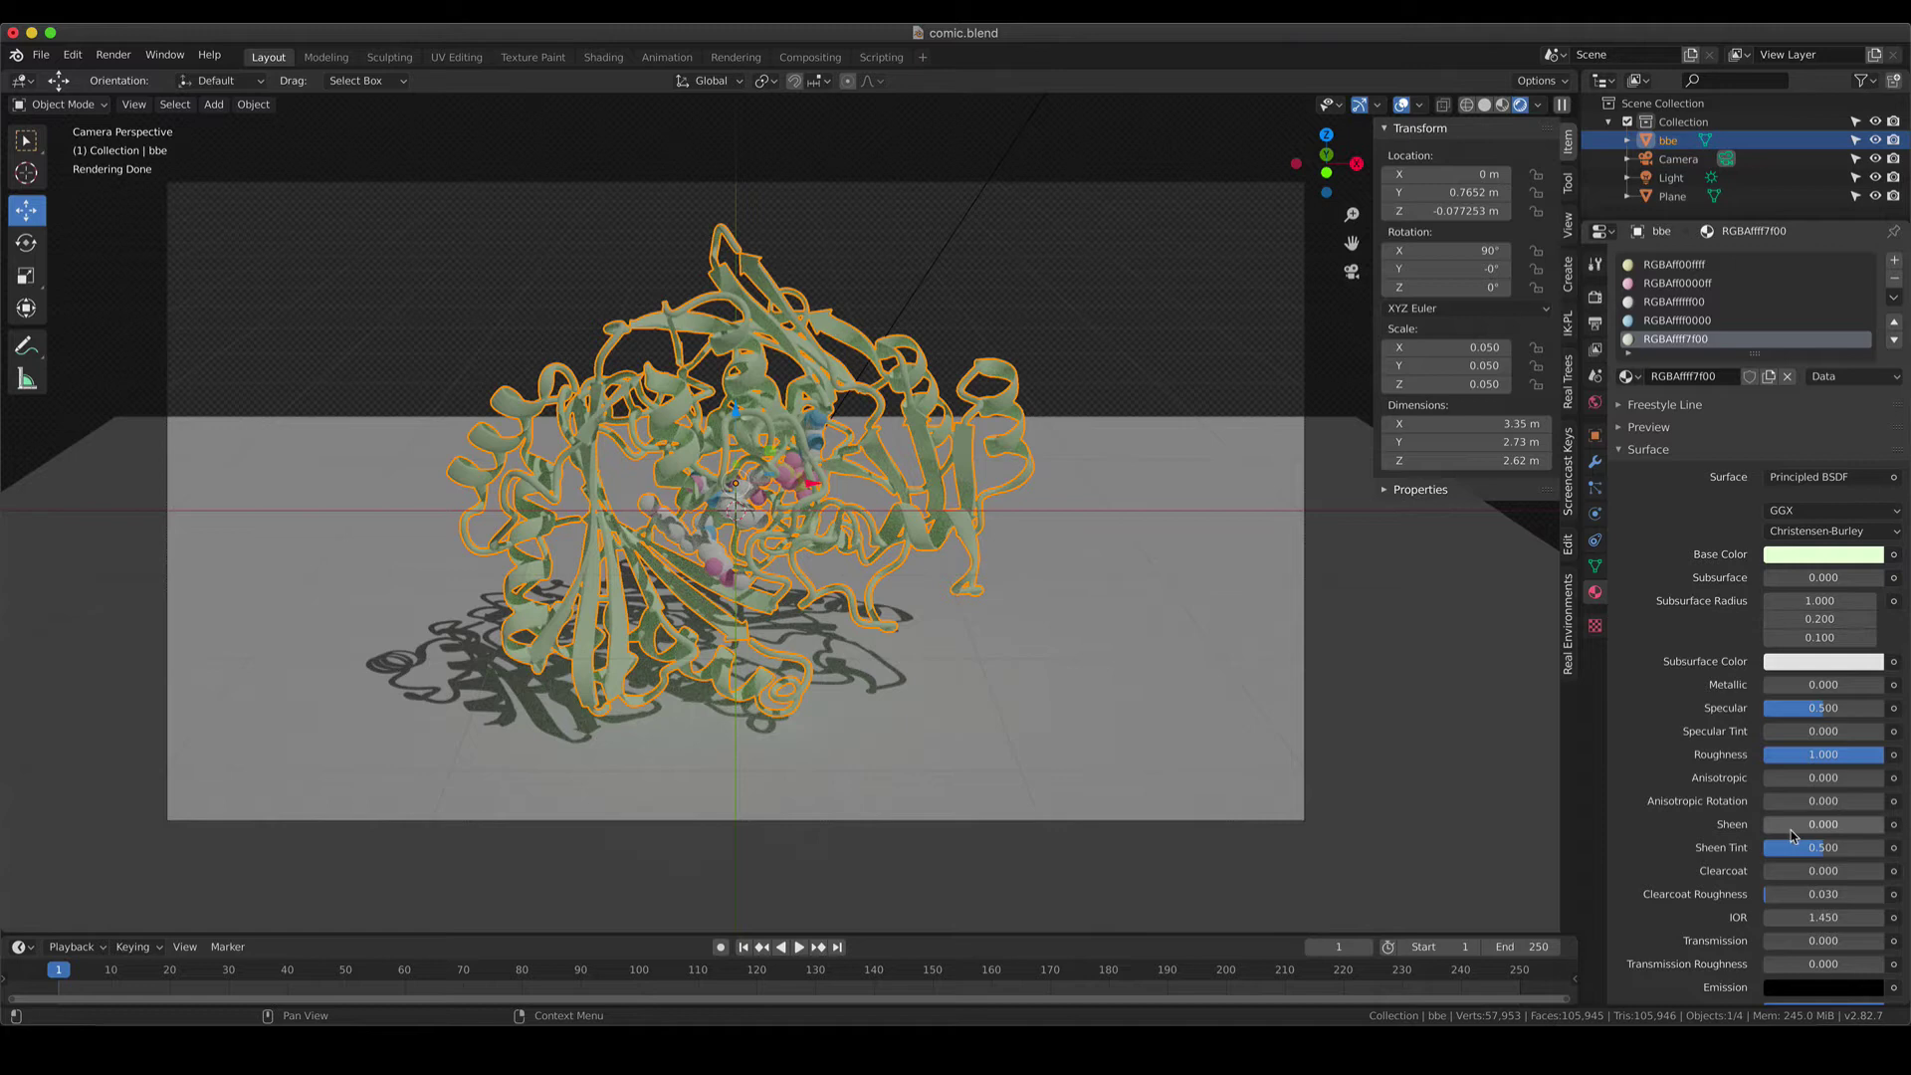
pyautogui.click(1030, 568)
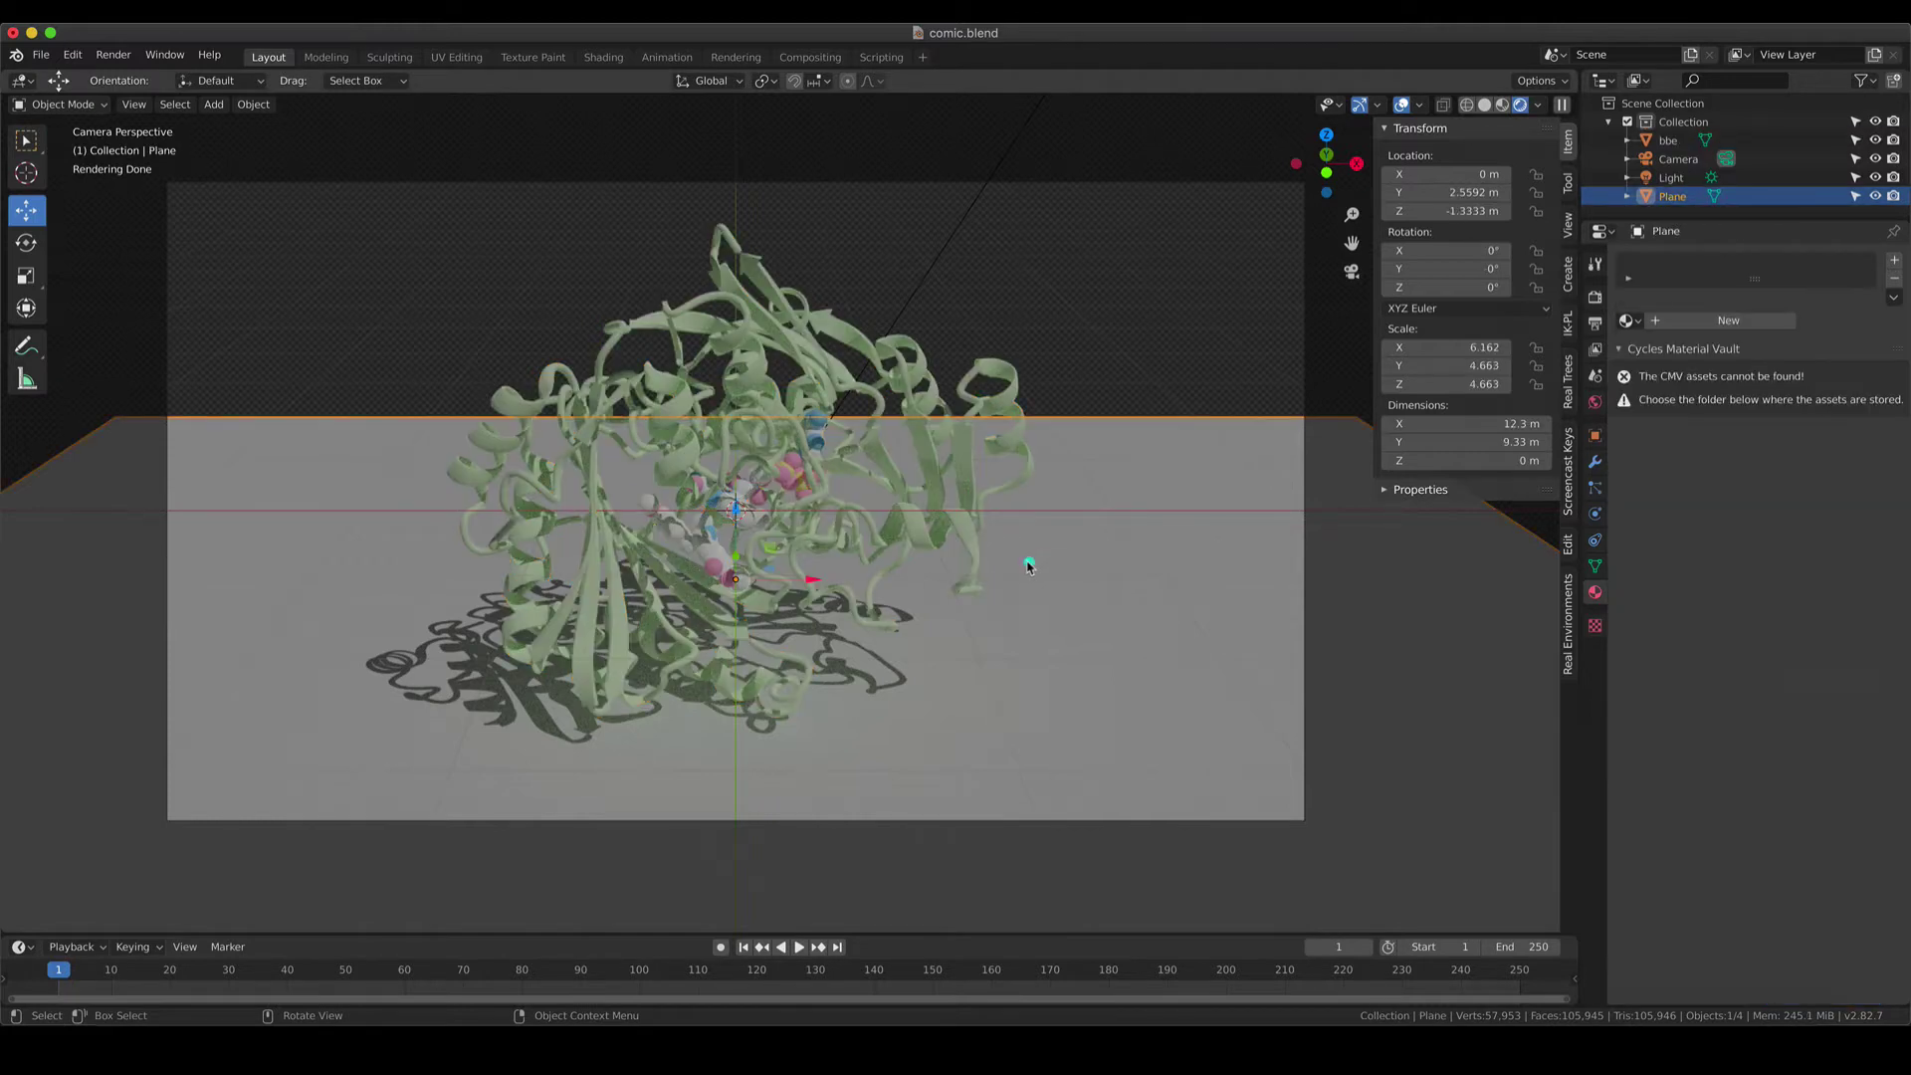
# Open Render Properties and expand the Freestyle panel showing 1.000 px line thickness.
pyautogui.click(1595, 299)
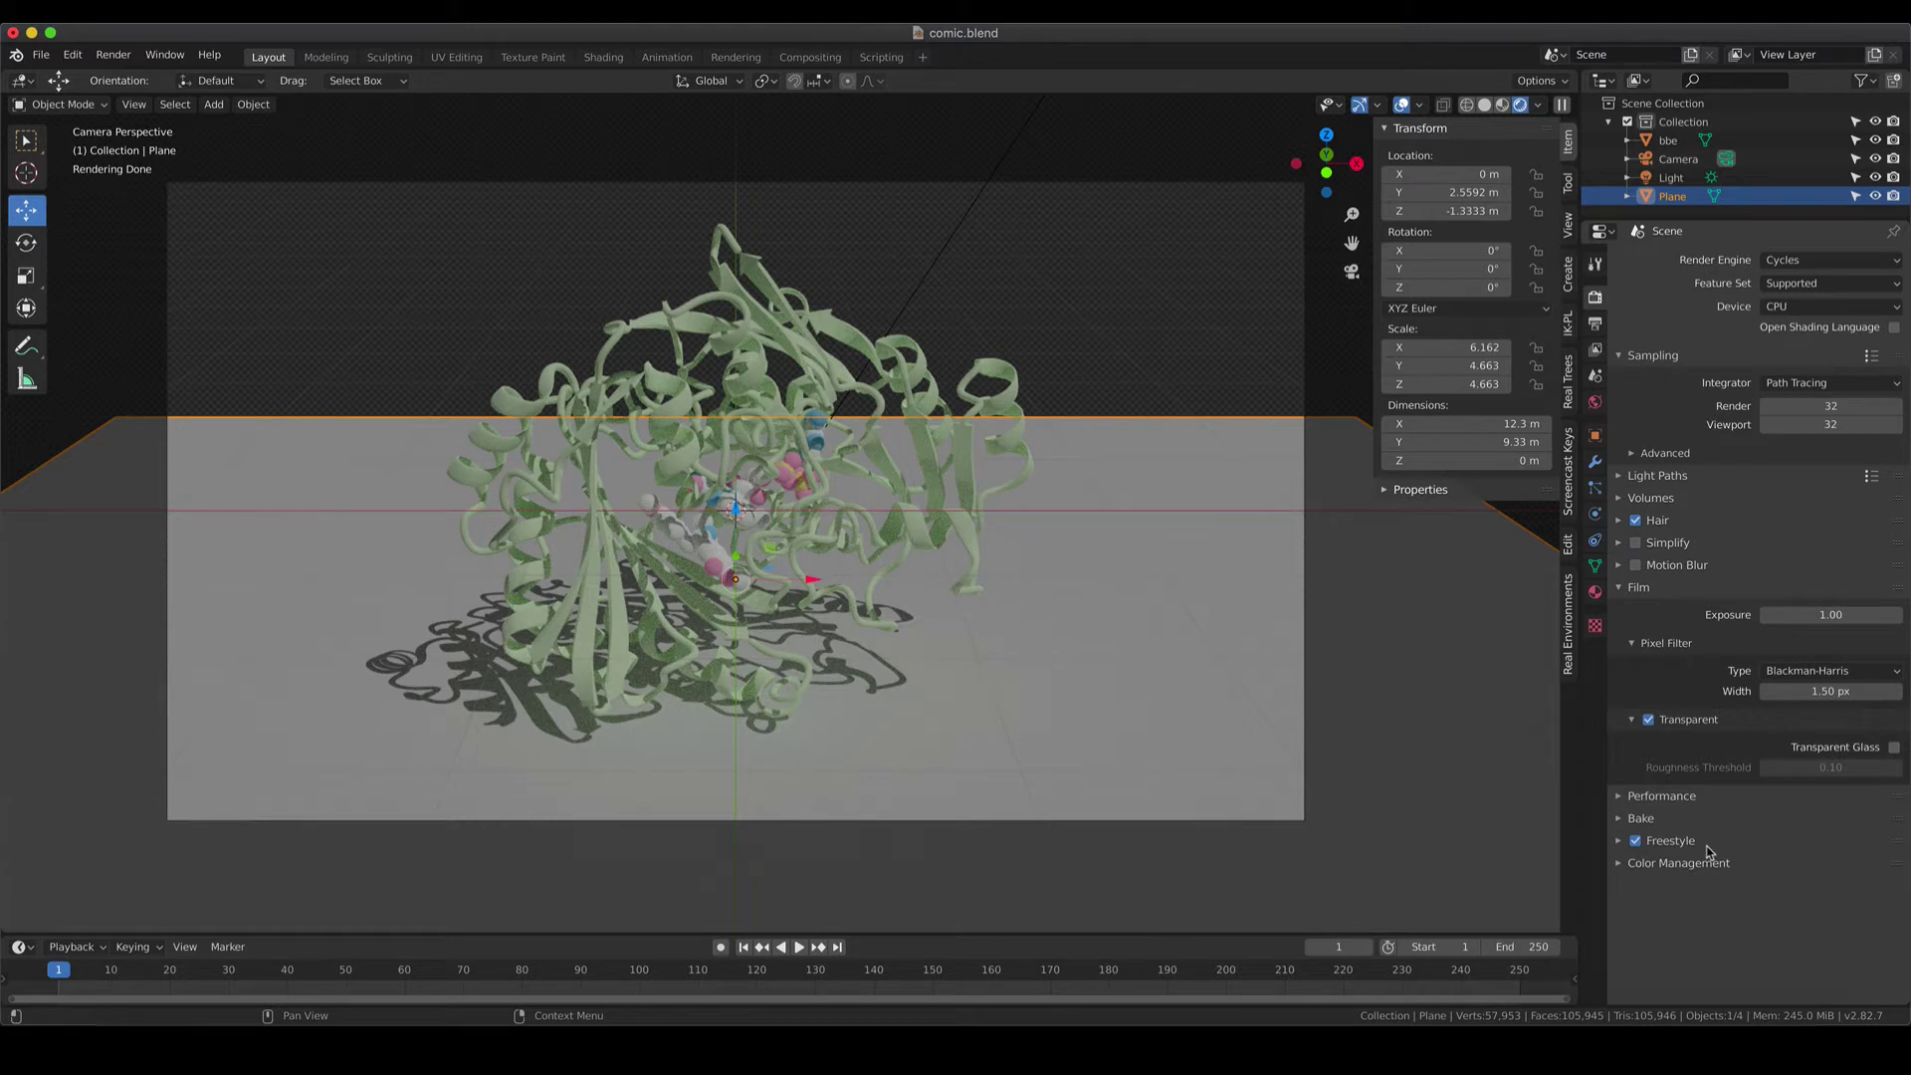
pyautogui.click(1620, 842)
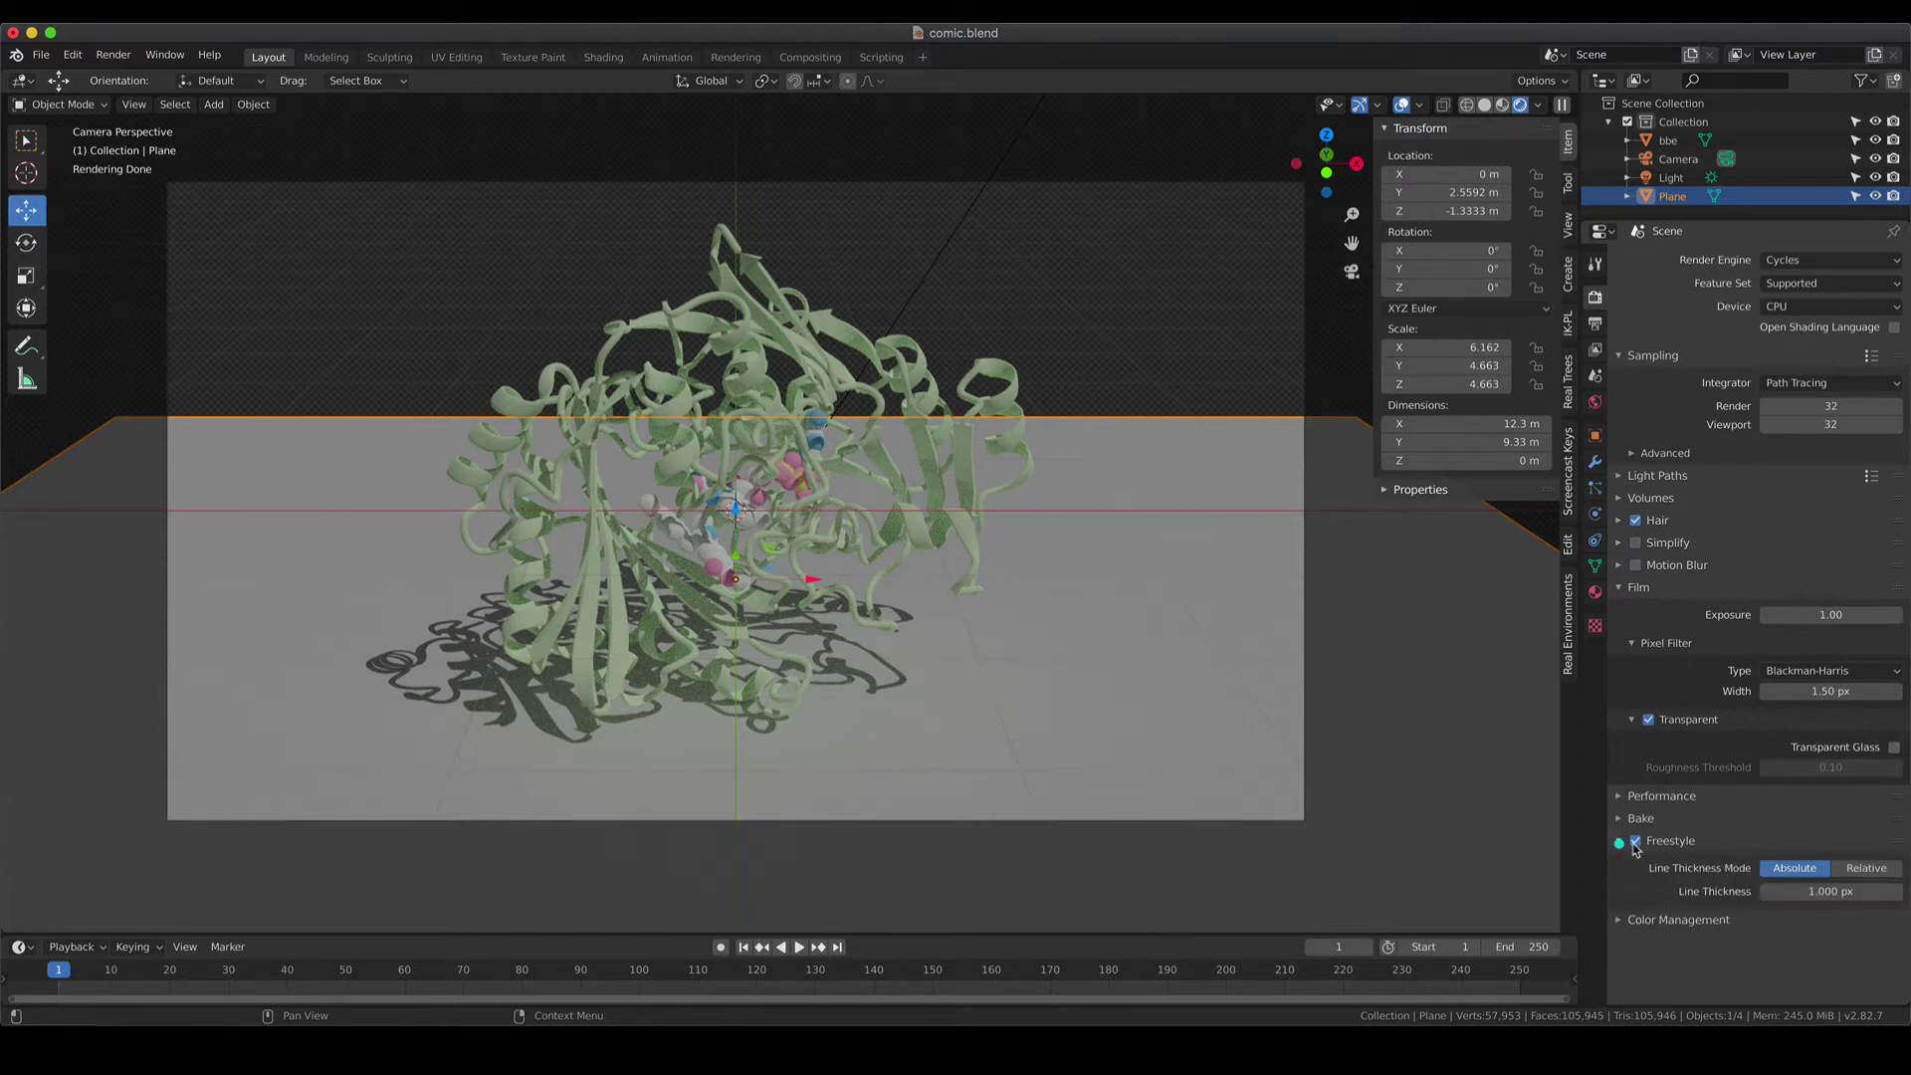
# Open View Layer Properties and look through the Freestyle Line Set options.
pyautogui.click(1596, 354)
pyautogui.scroll(-3, 1615, 713)
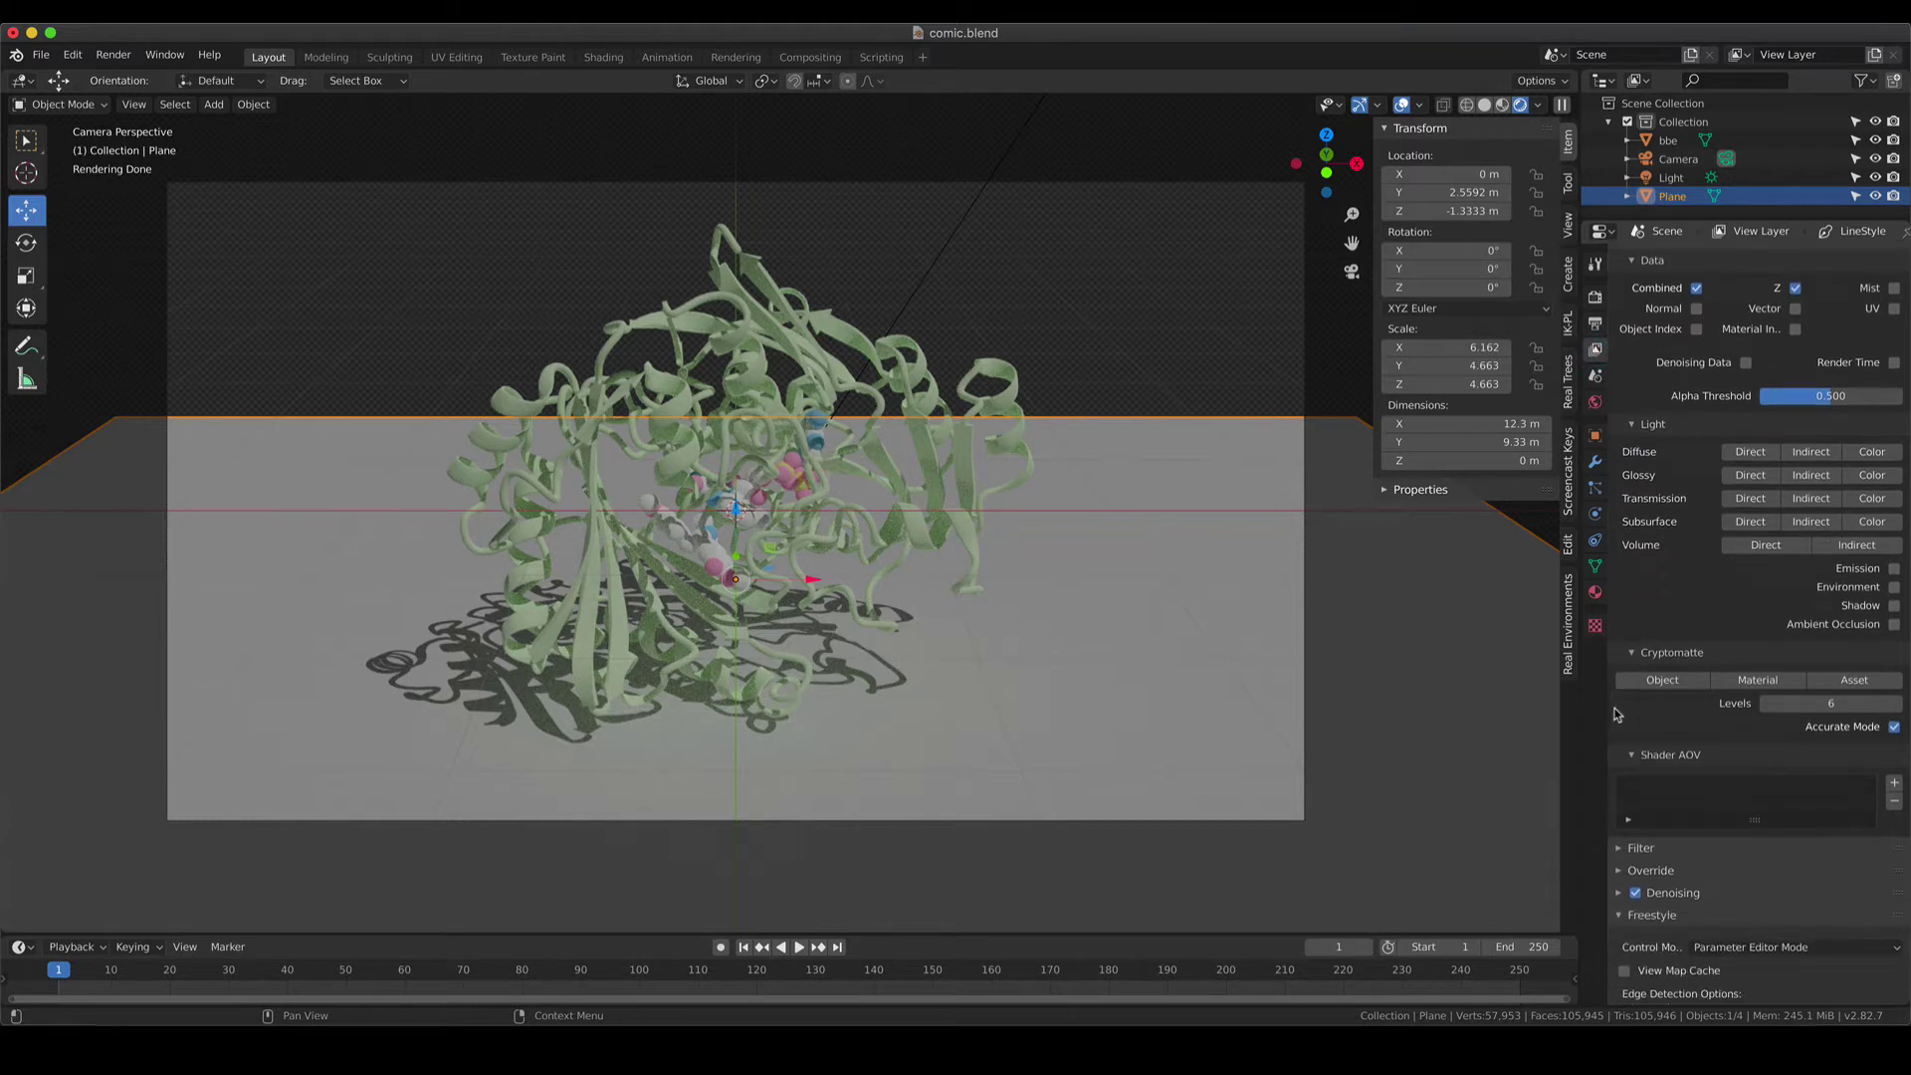
pyautogui.scroll(-3, 1615, 713)
pyautogui.click(1623, 683)
pyautogui.scroll(-3, 1643, 707)
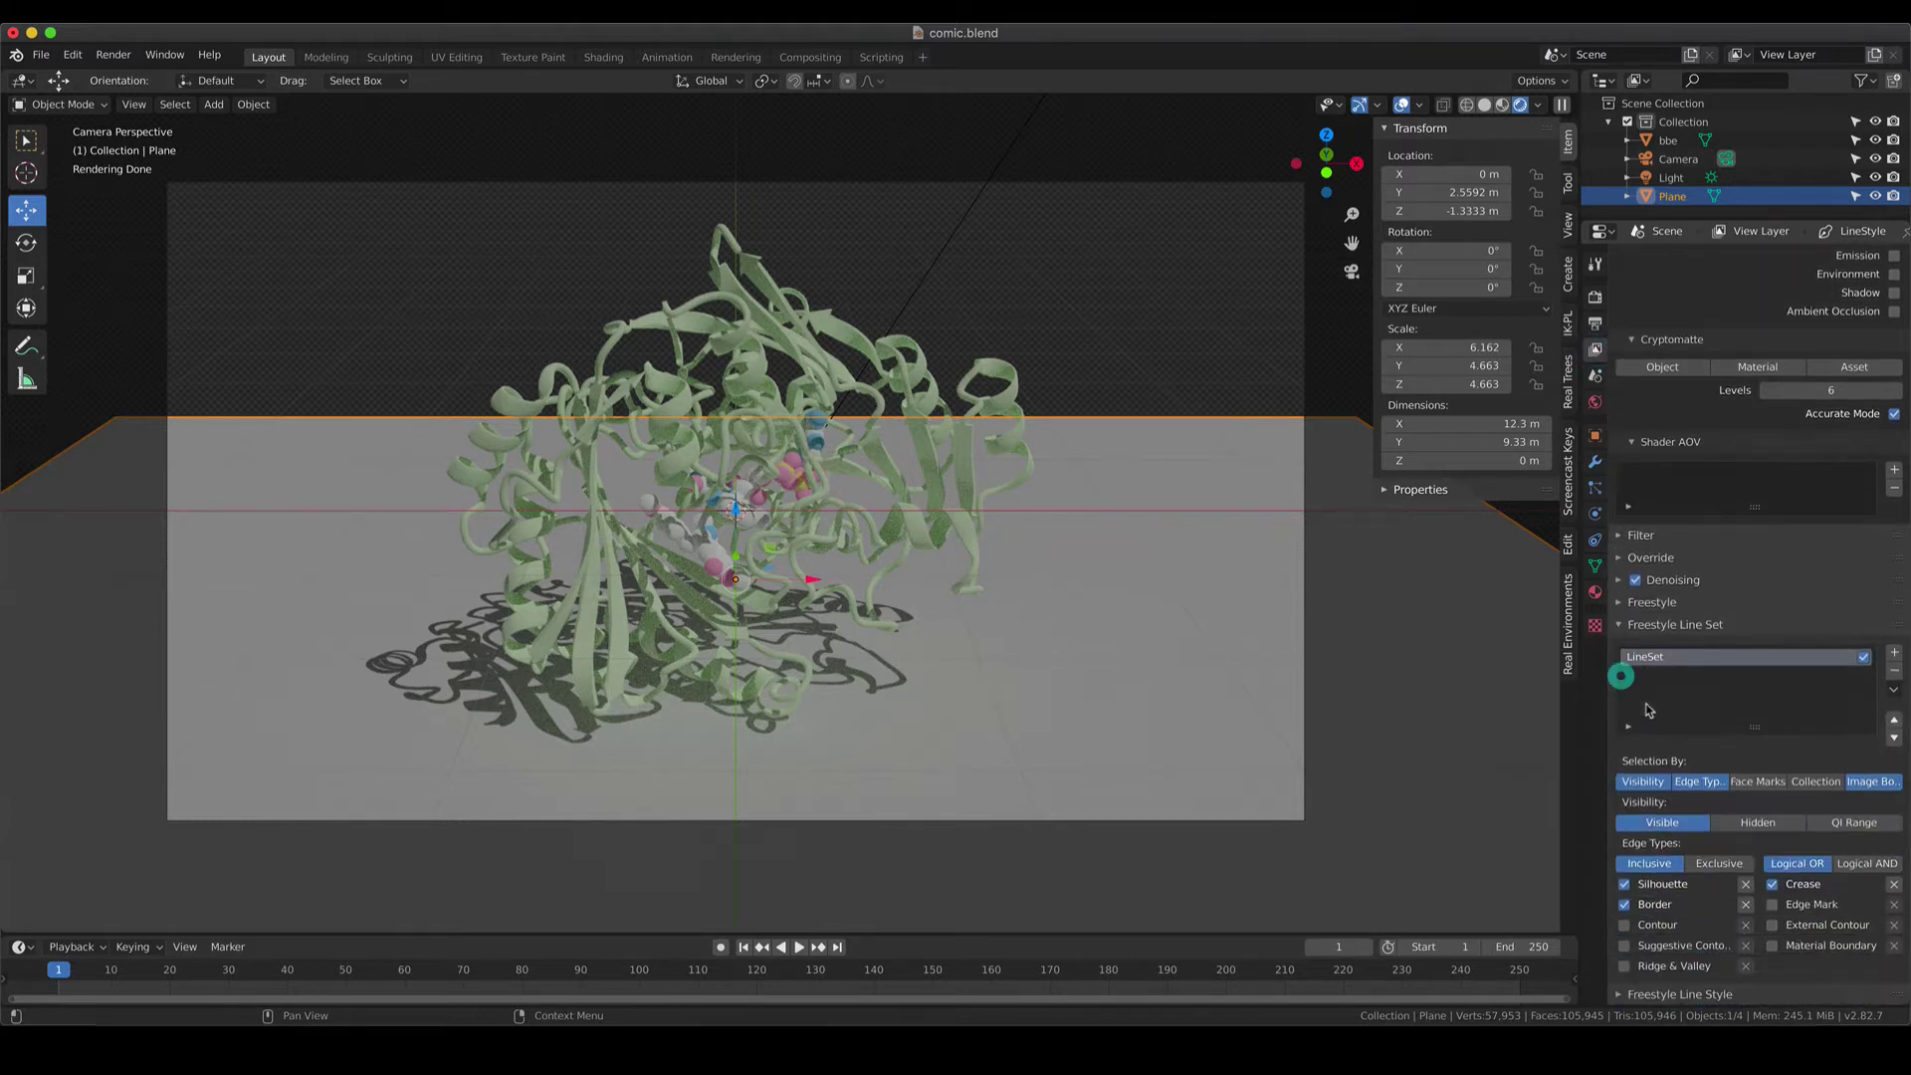
pyautogui.click(1621, 624)
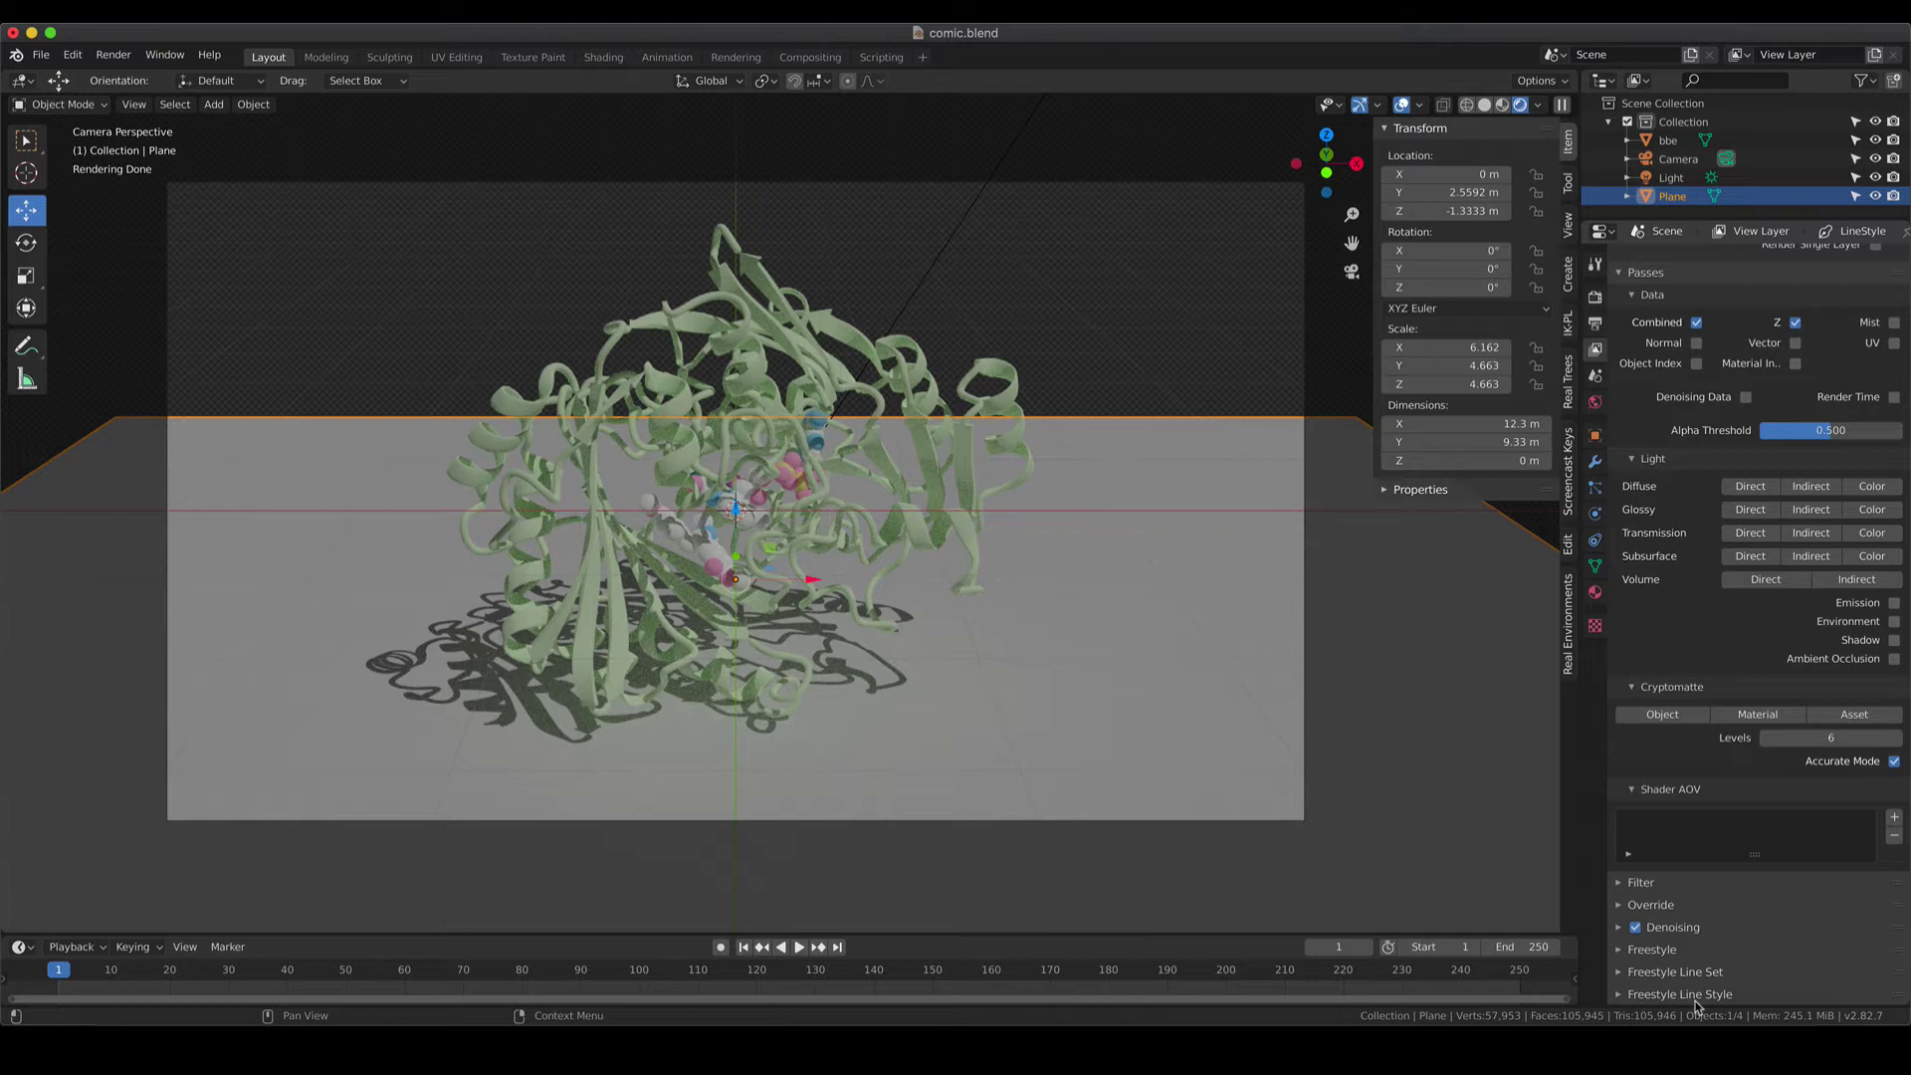
# Expand Freestyle Line Style and check its Thickness and Color settings.
pyautogui.click(1619, 994)
pyautogui.scroll(-2, 1800, 792)
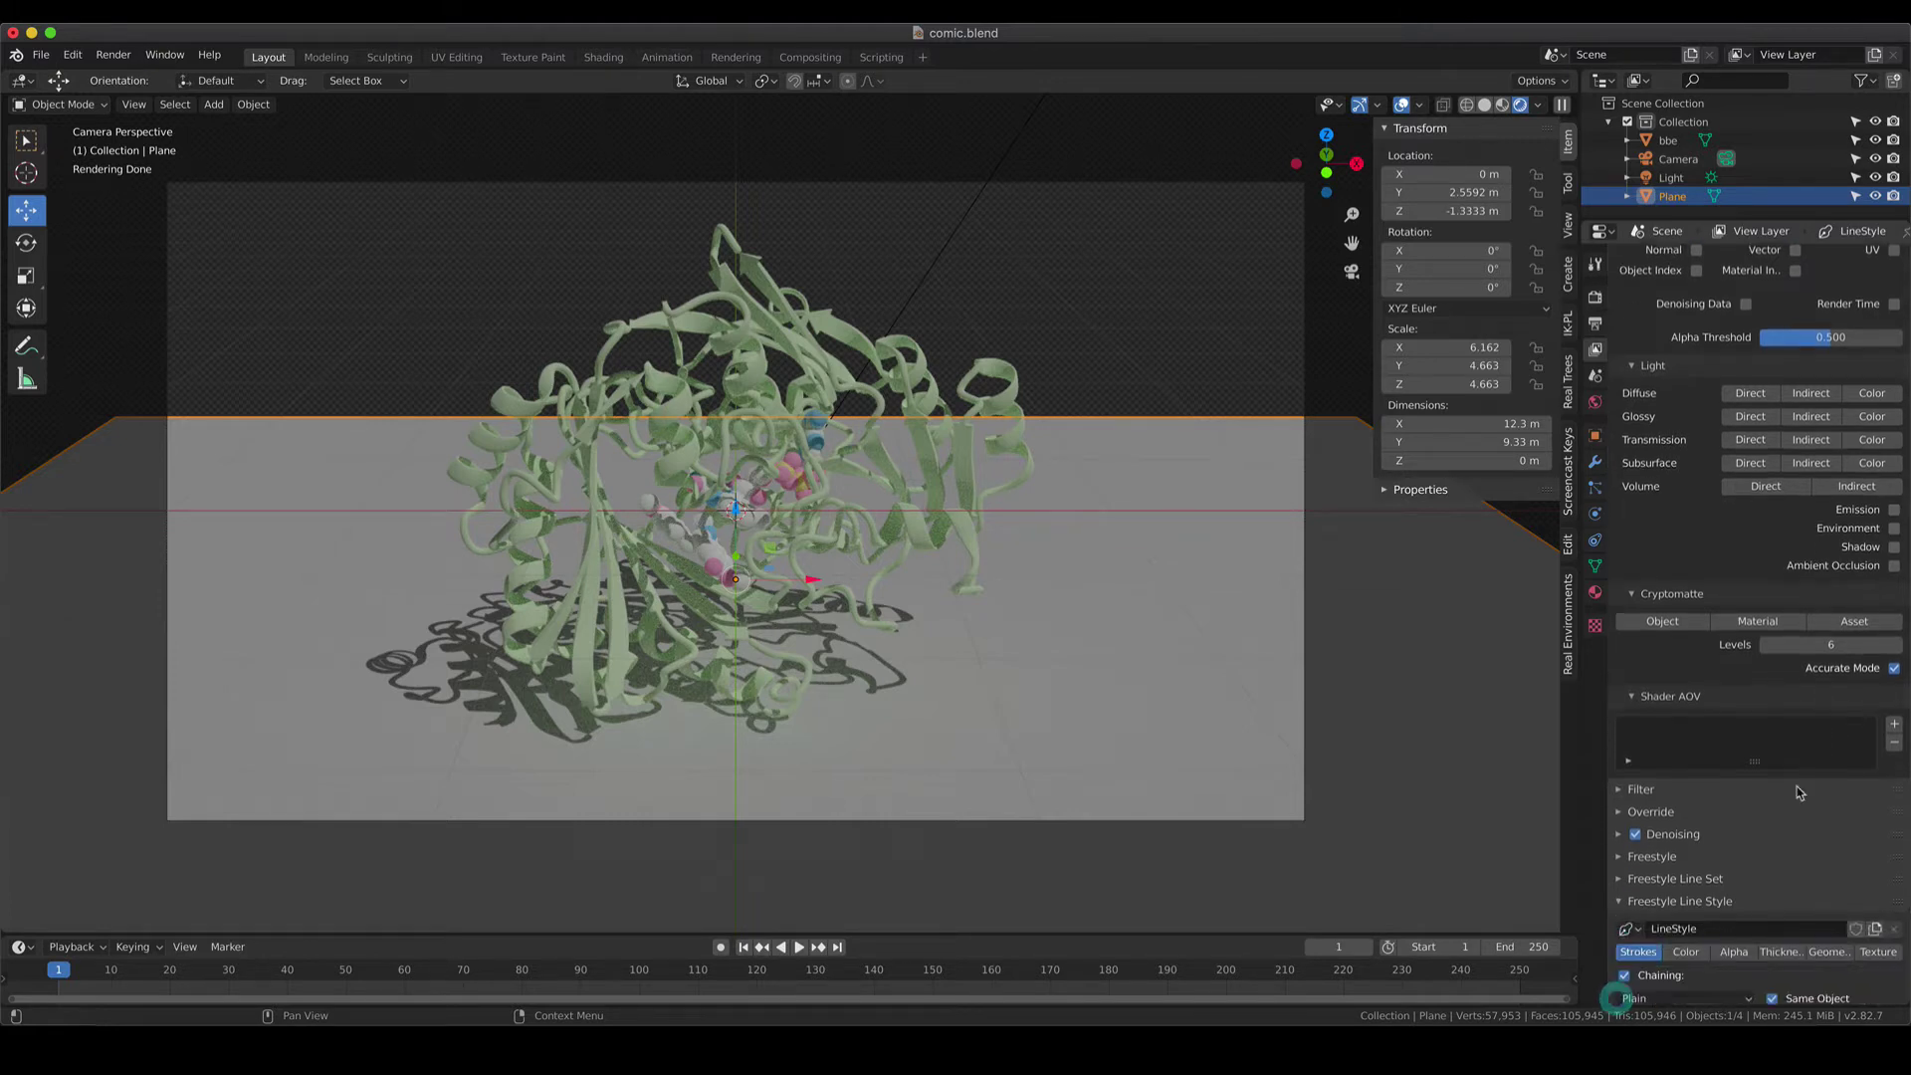
pyautogui.scroll(-6, 1800, 791)
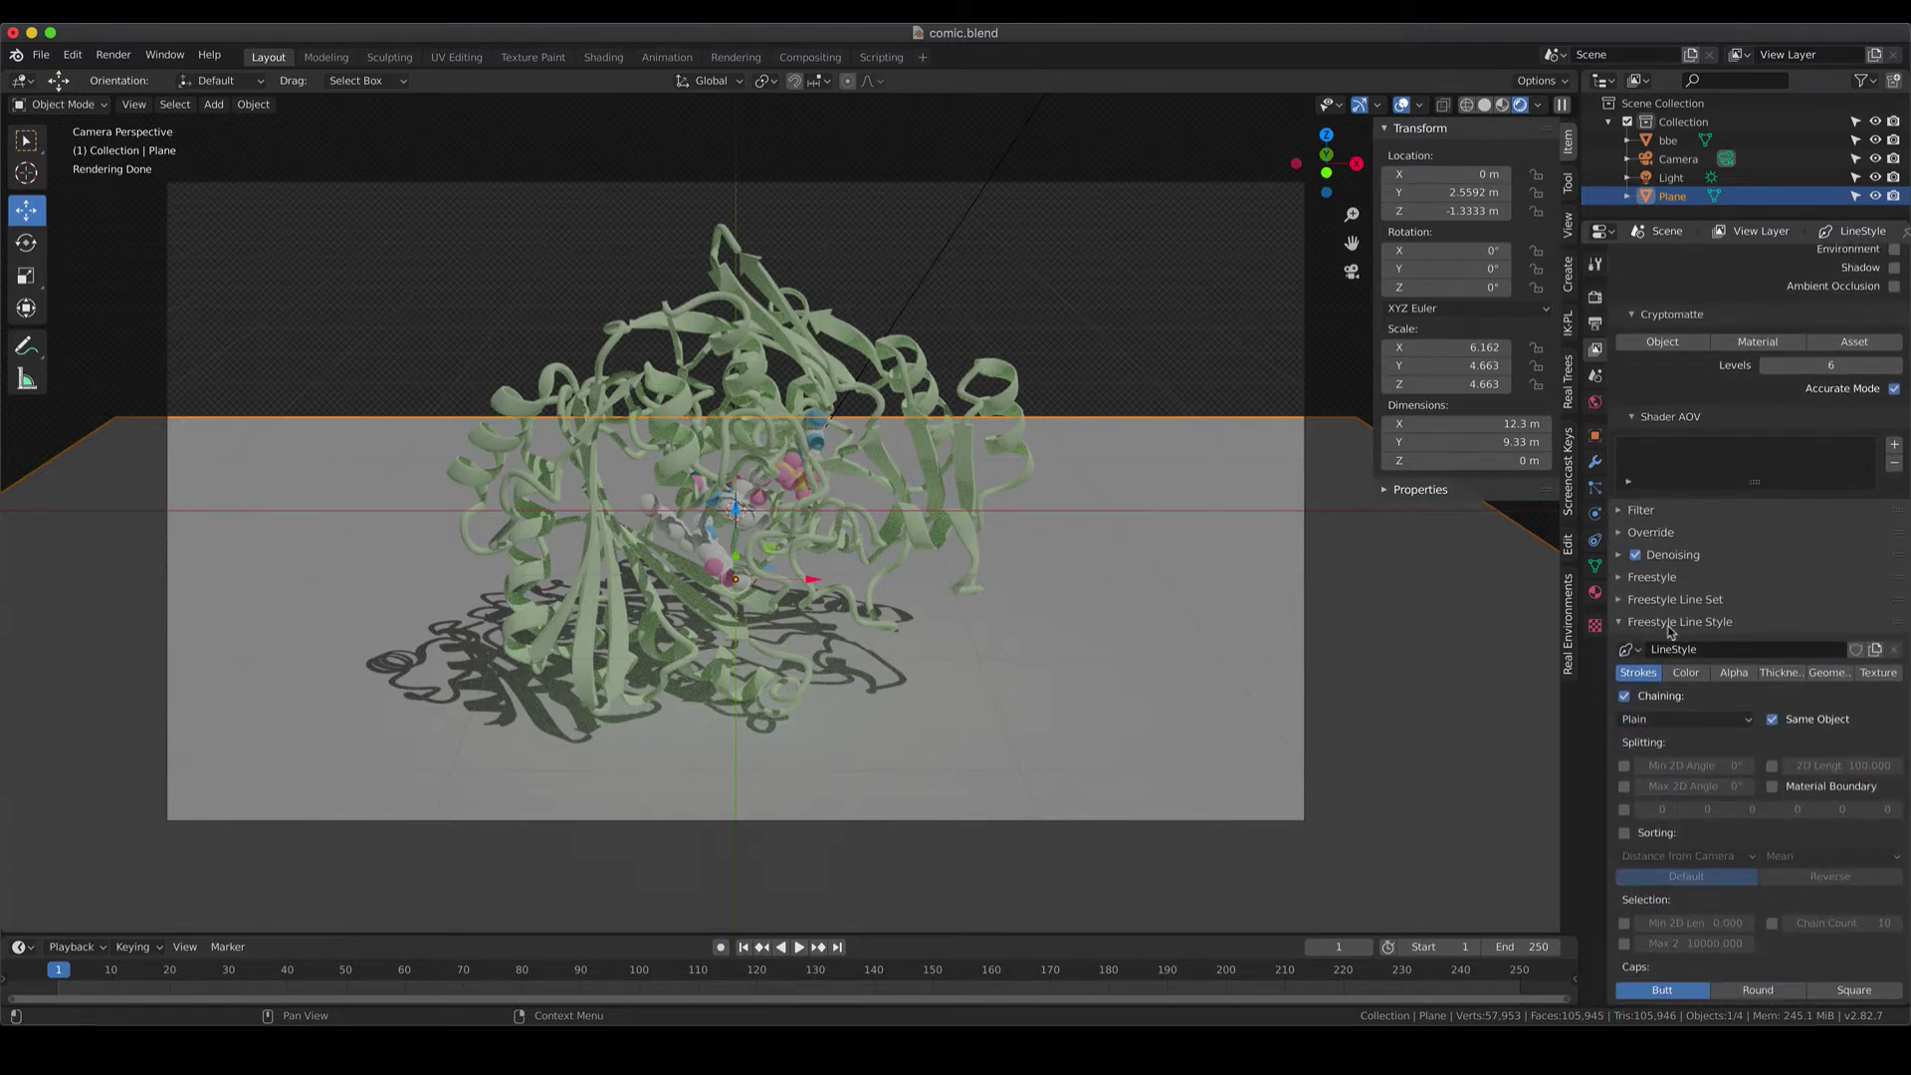
pyautogui.click(1792, 681)
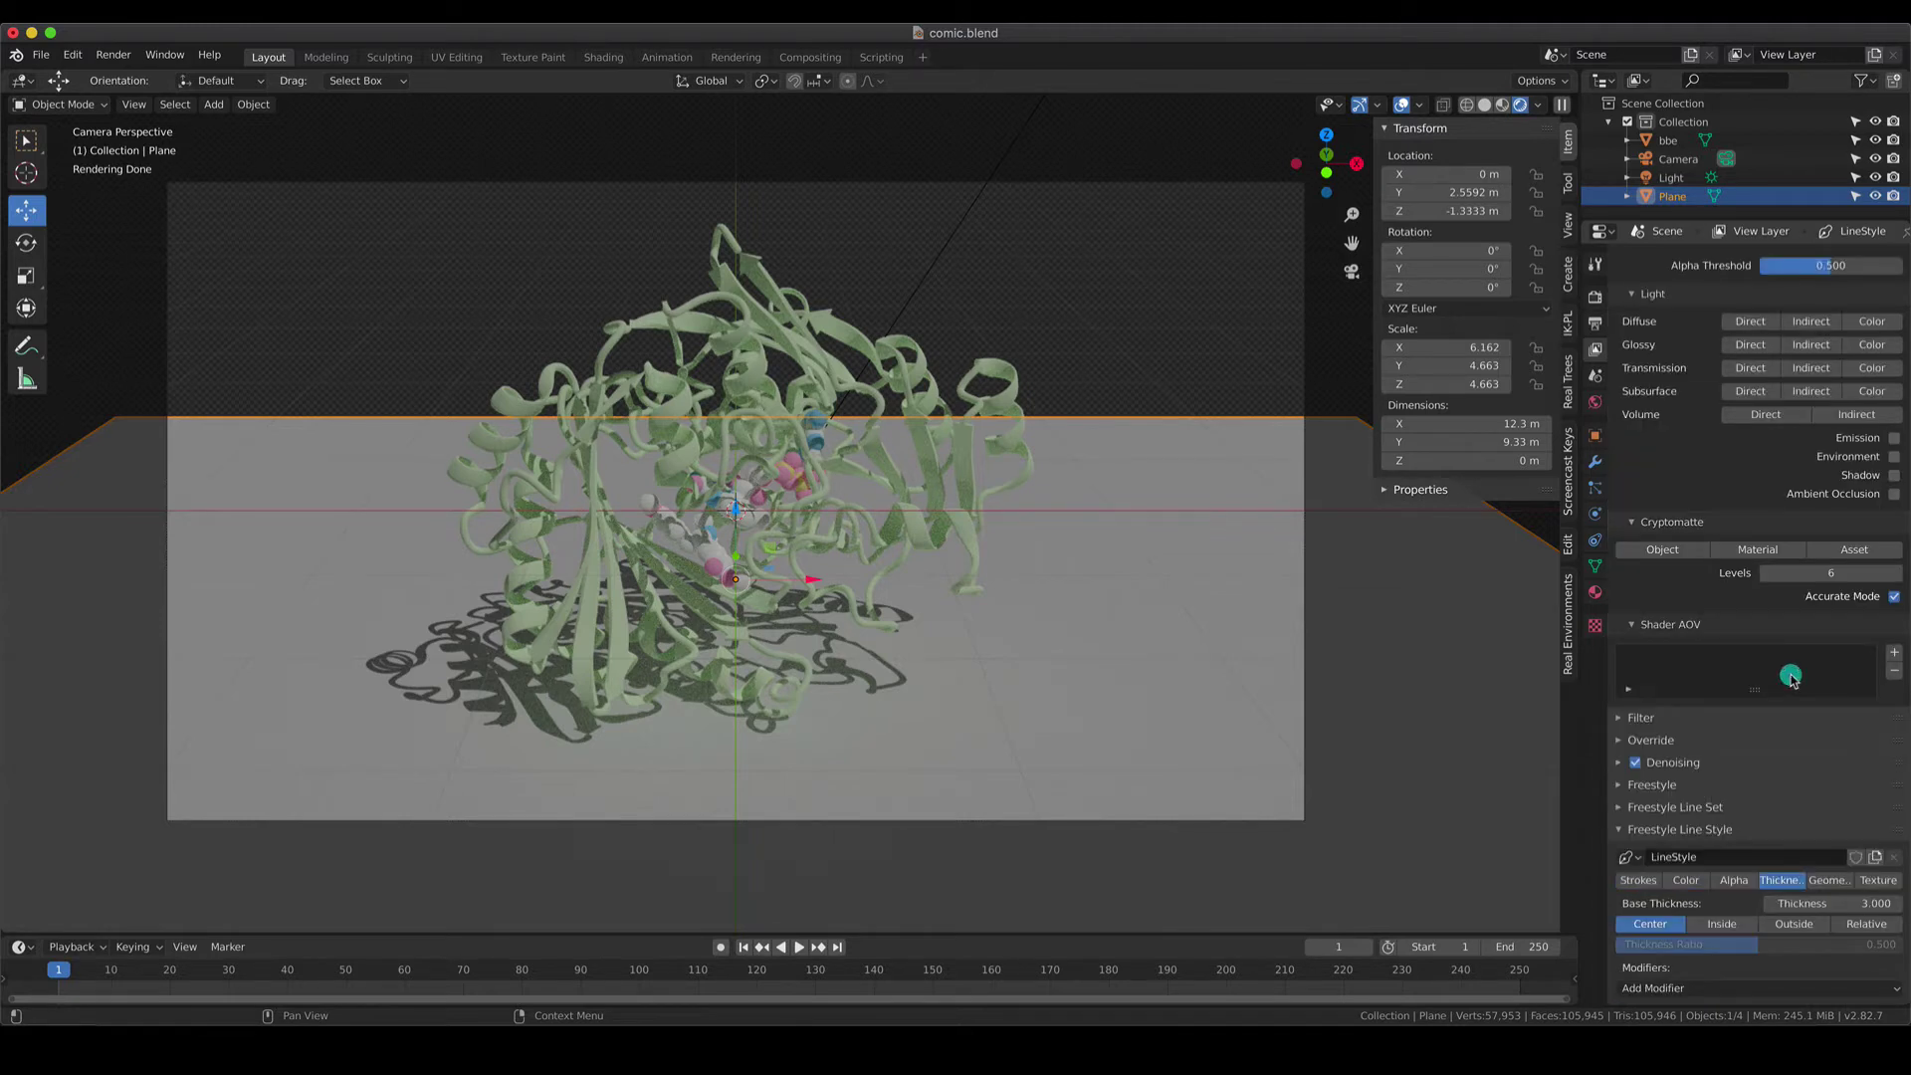
pyautogui.click(1685, 882)
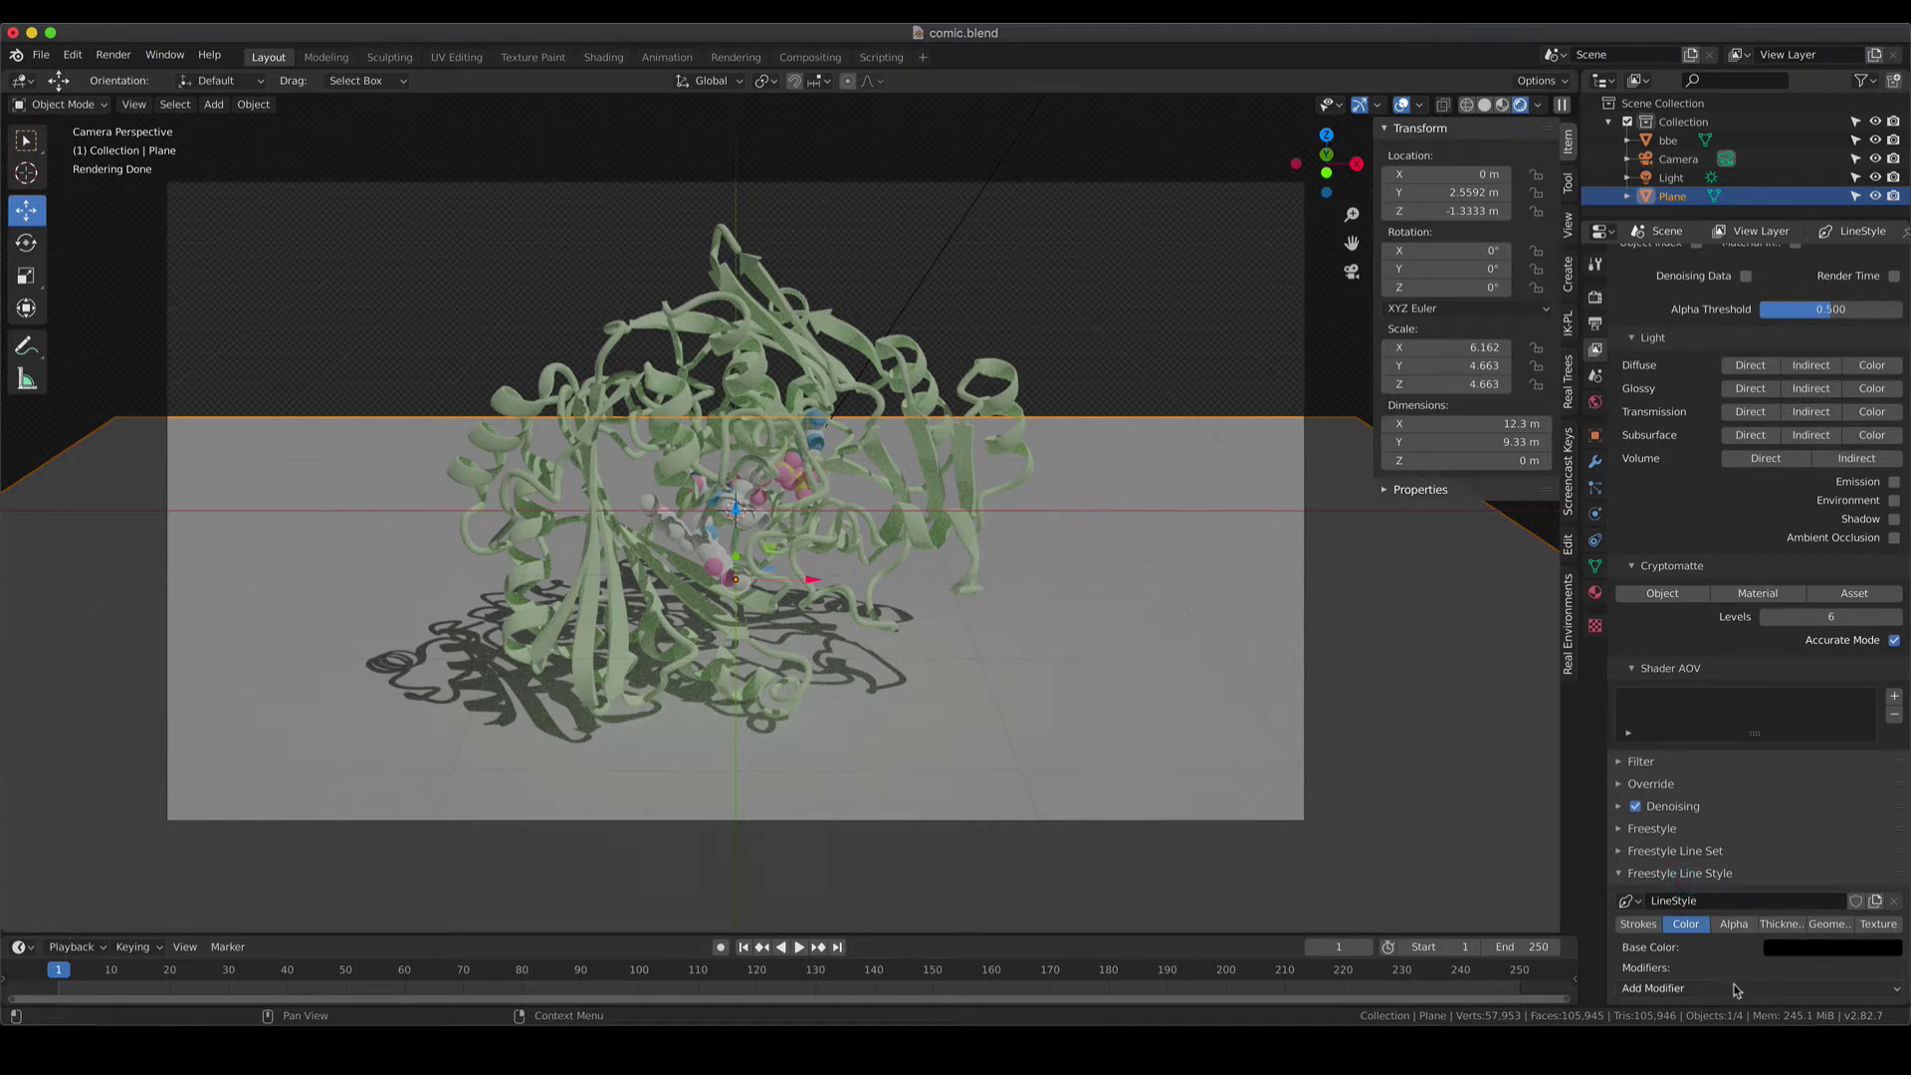
# Re-expand Freestyle Line Set with silhouette, border and crease edges, then deselect the plane and return to Render Properties.
pyautogui.click(1620, 858)
pyautogui.scroll(-5, 1620, 856)
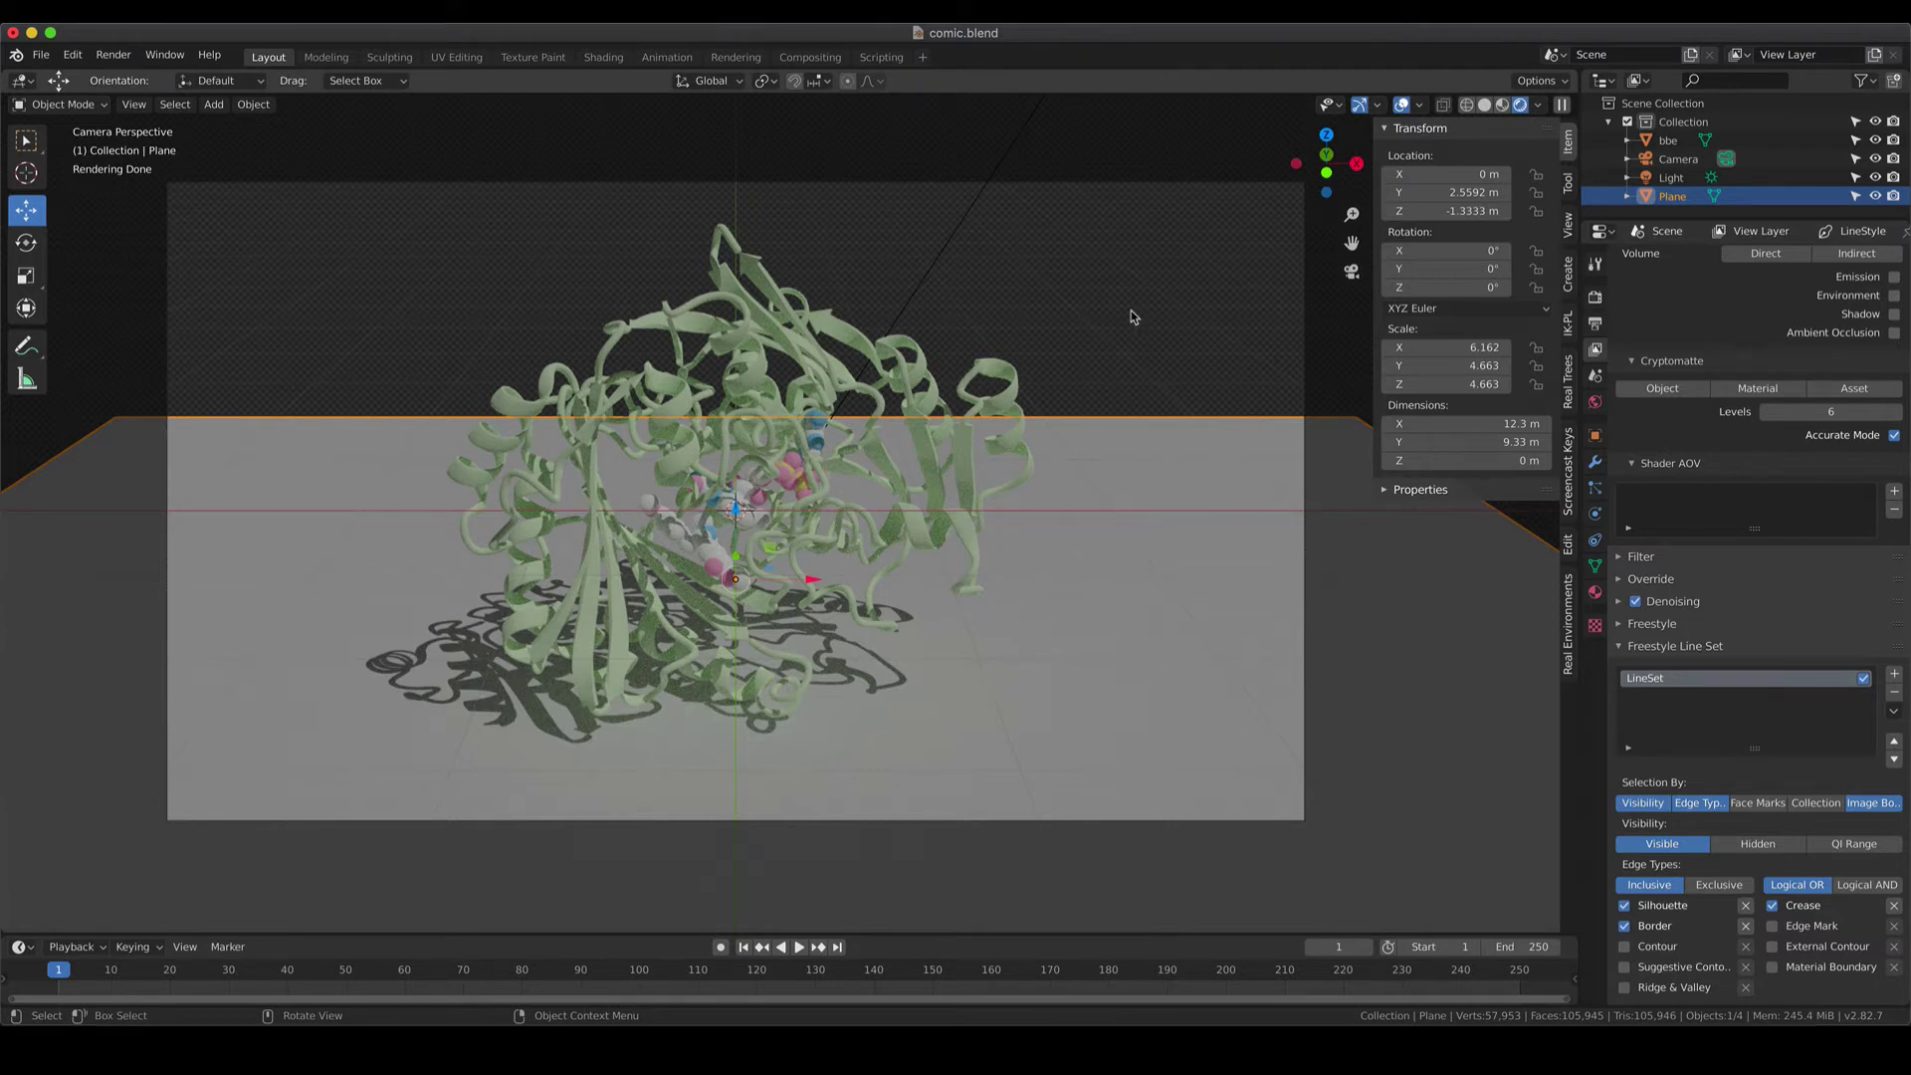
pyautogui.click(1132, 316)
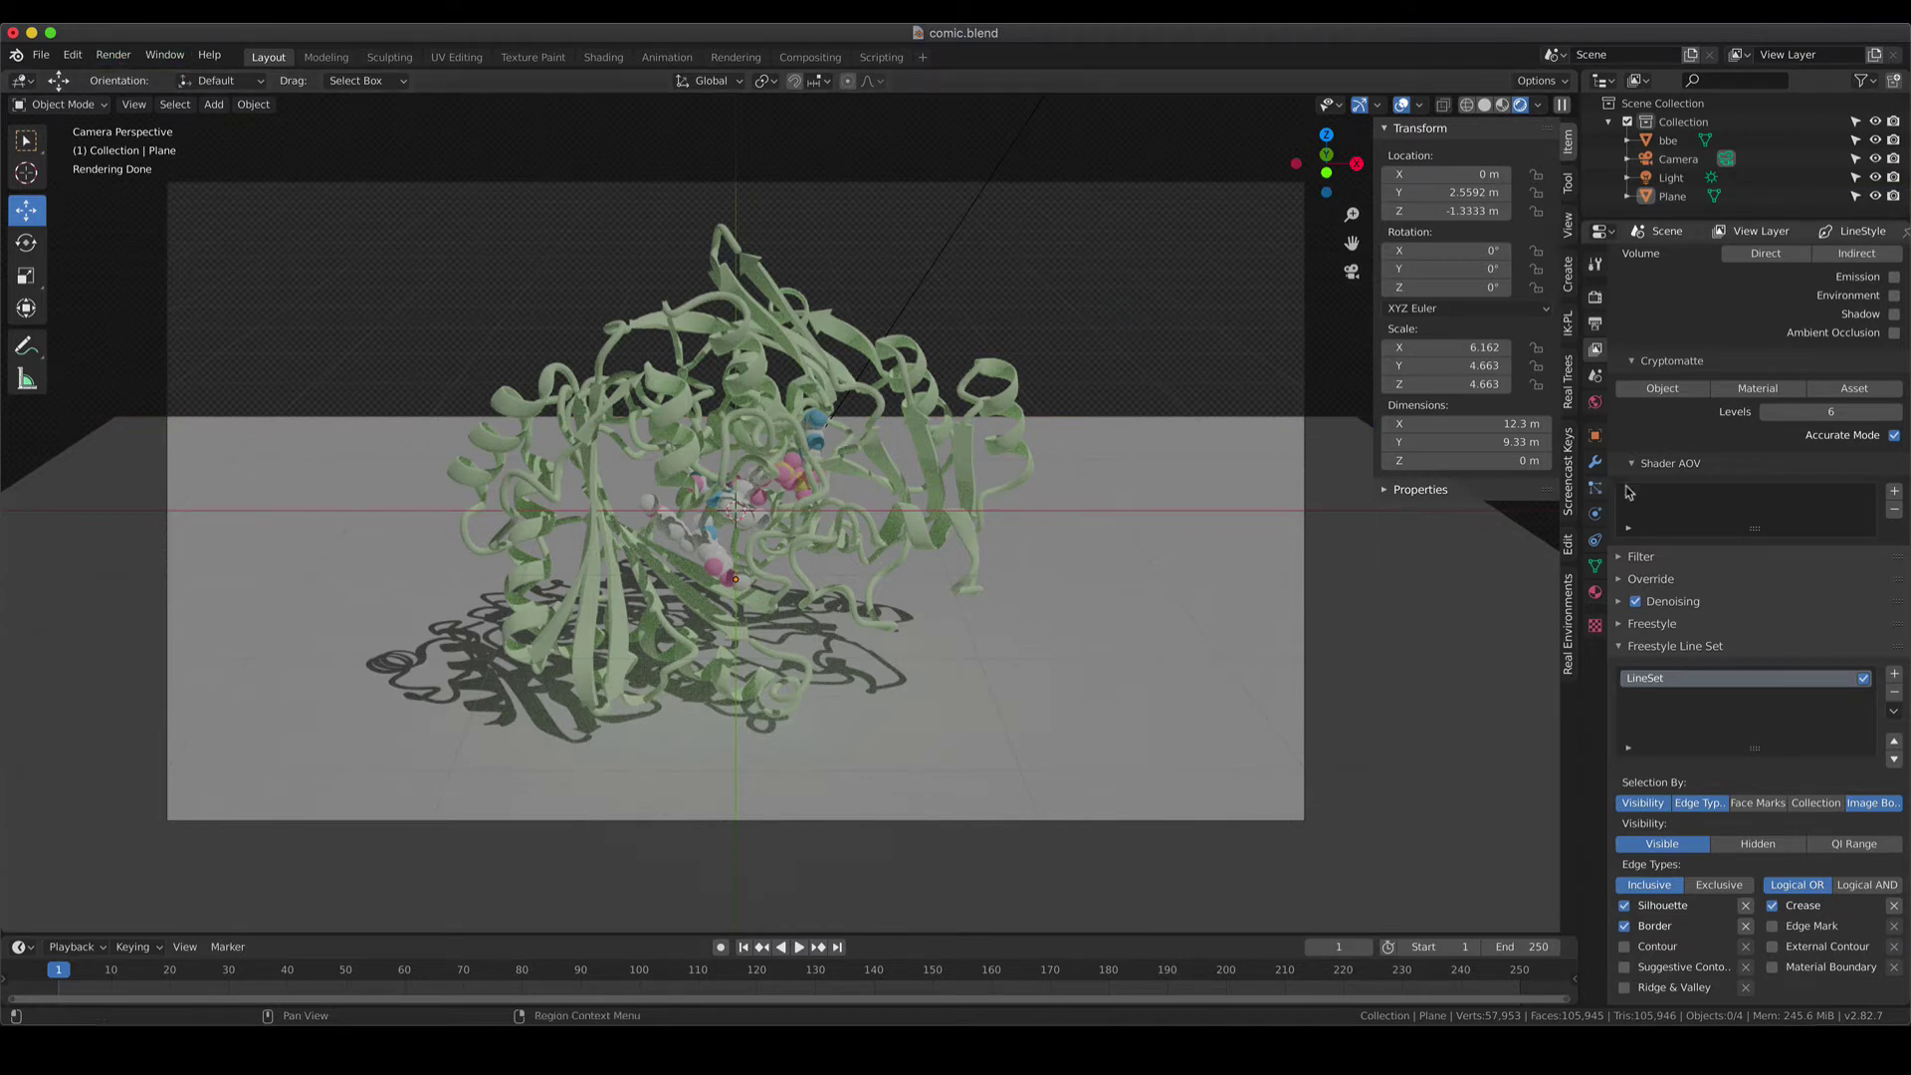
pyautogui.click(1595, 297)
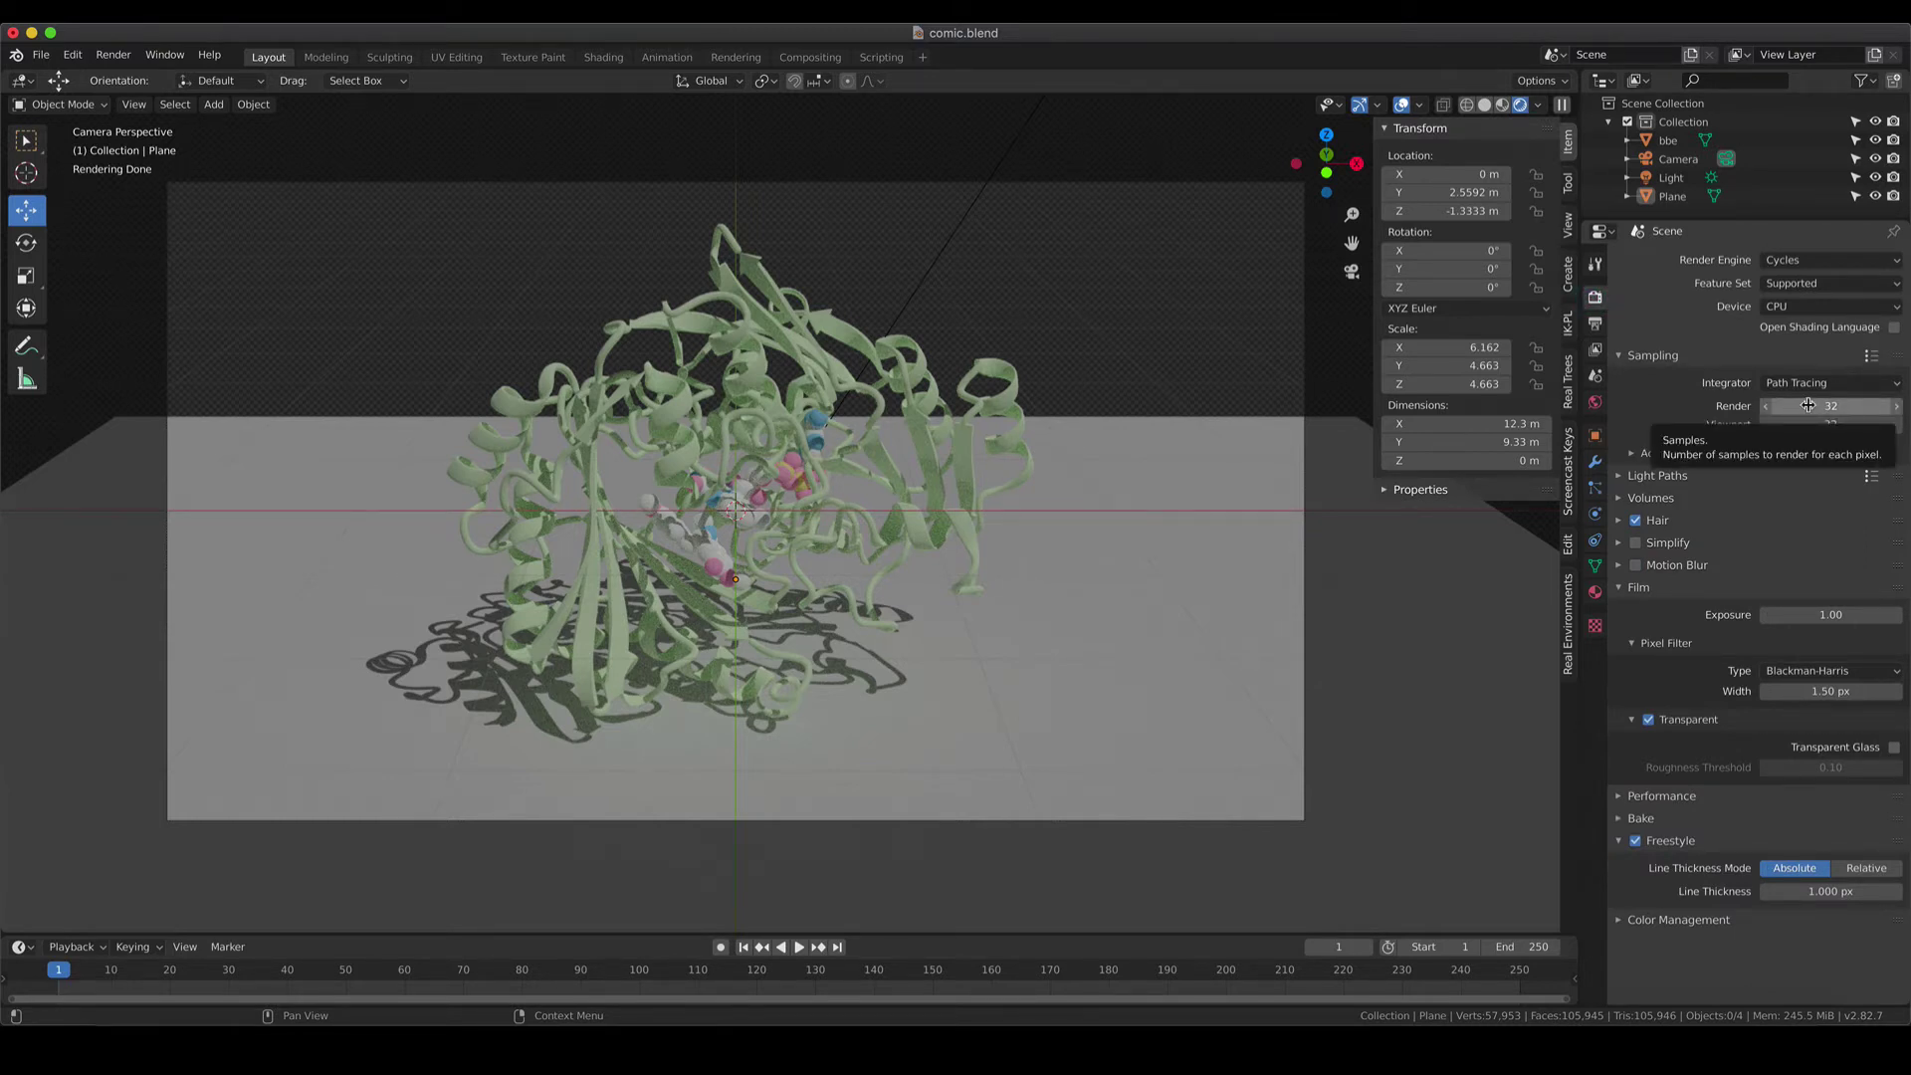
# Check the PNG output at 50% of 1920×1080 and render the image.
pyautogui.click(1596, 322)
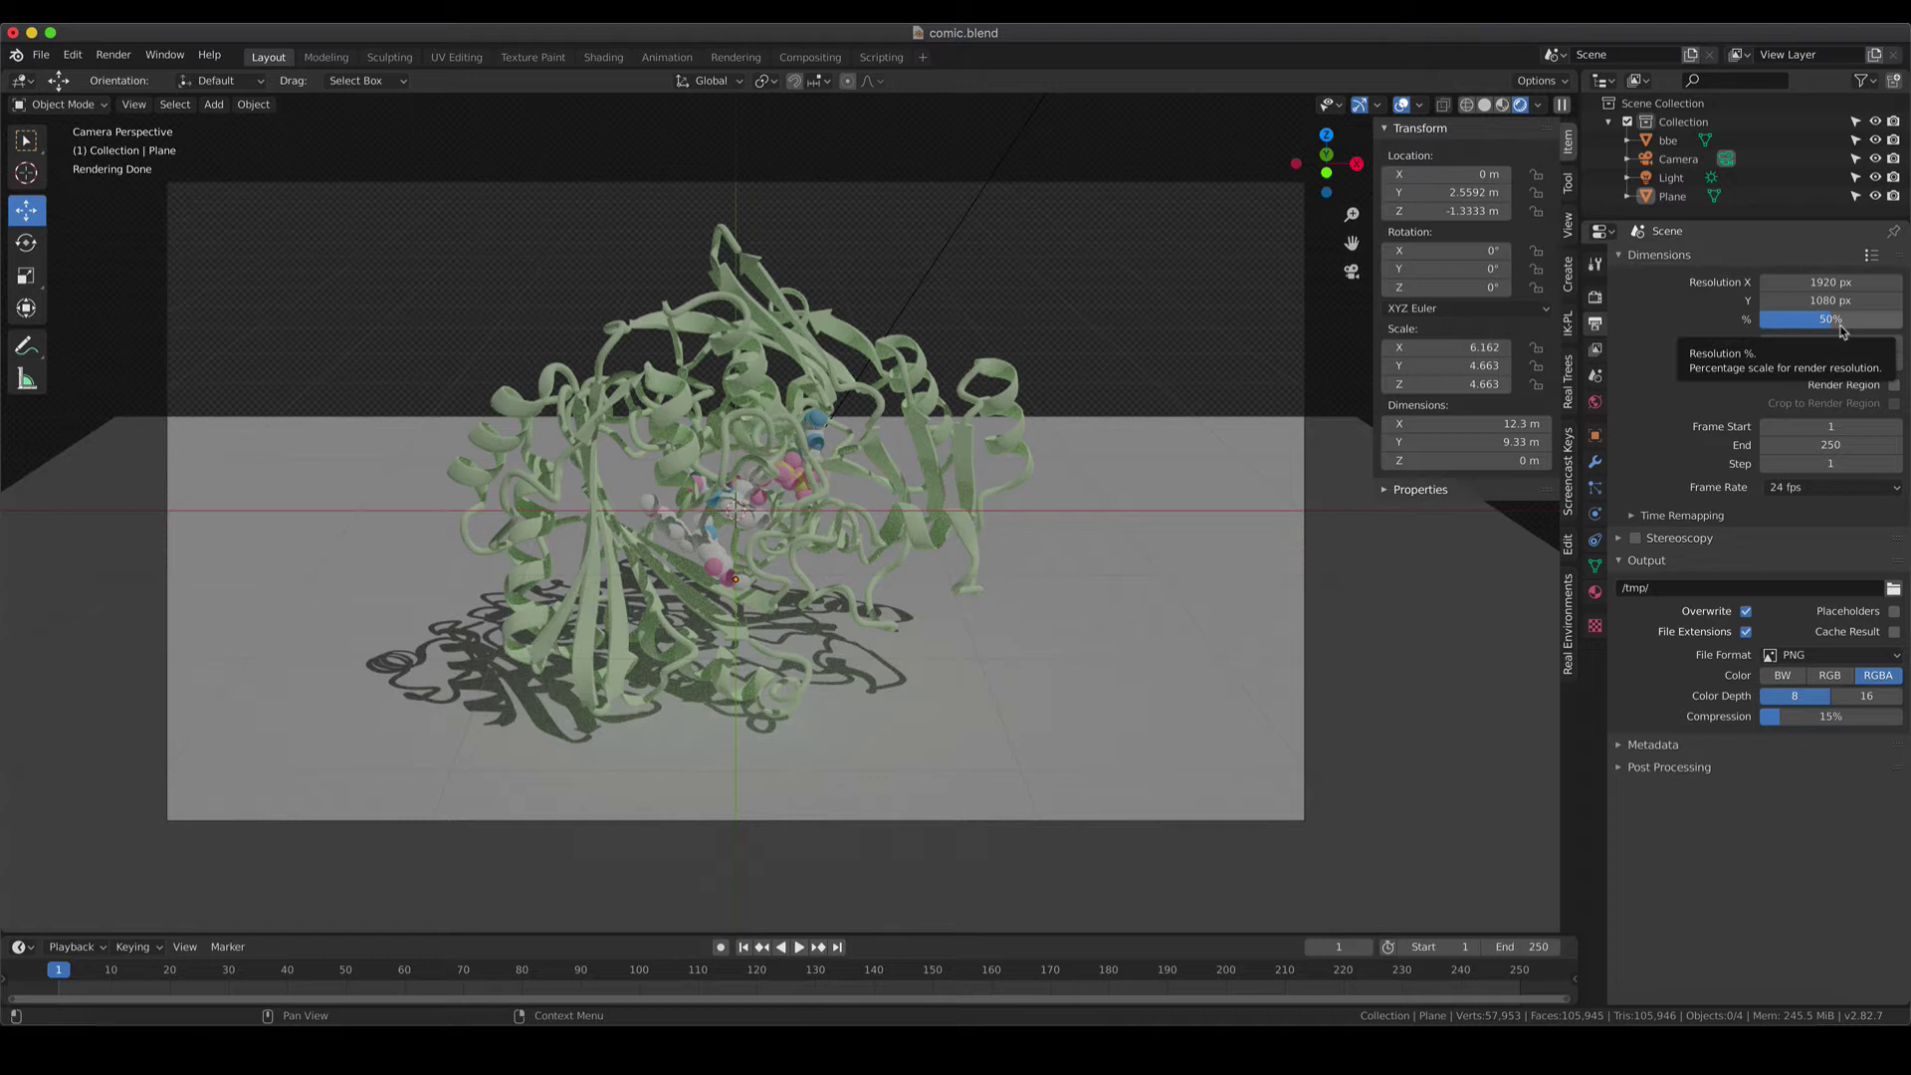
pyautogui.click(114, 54)
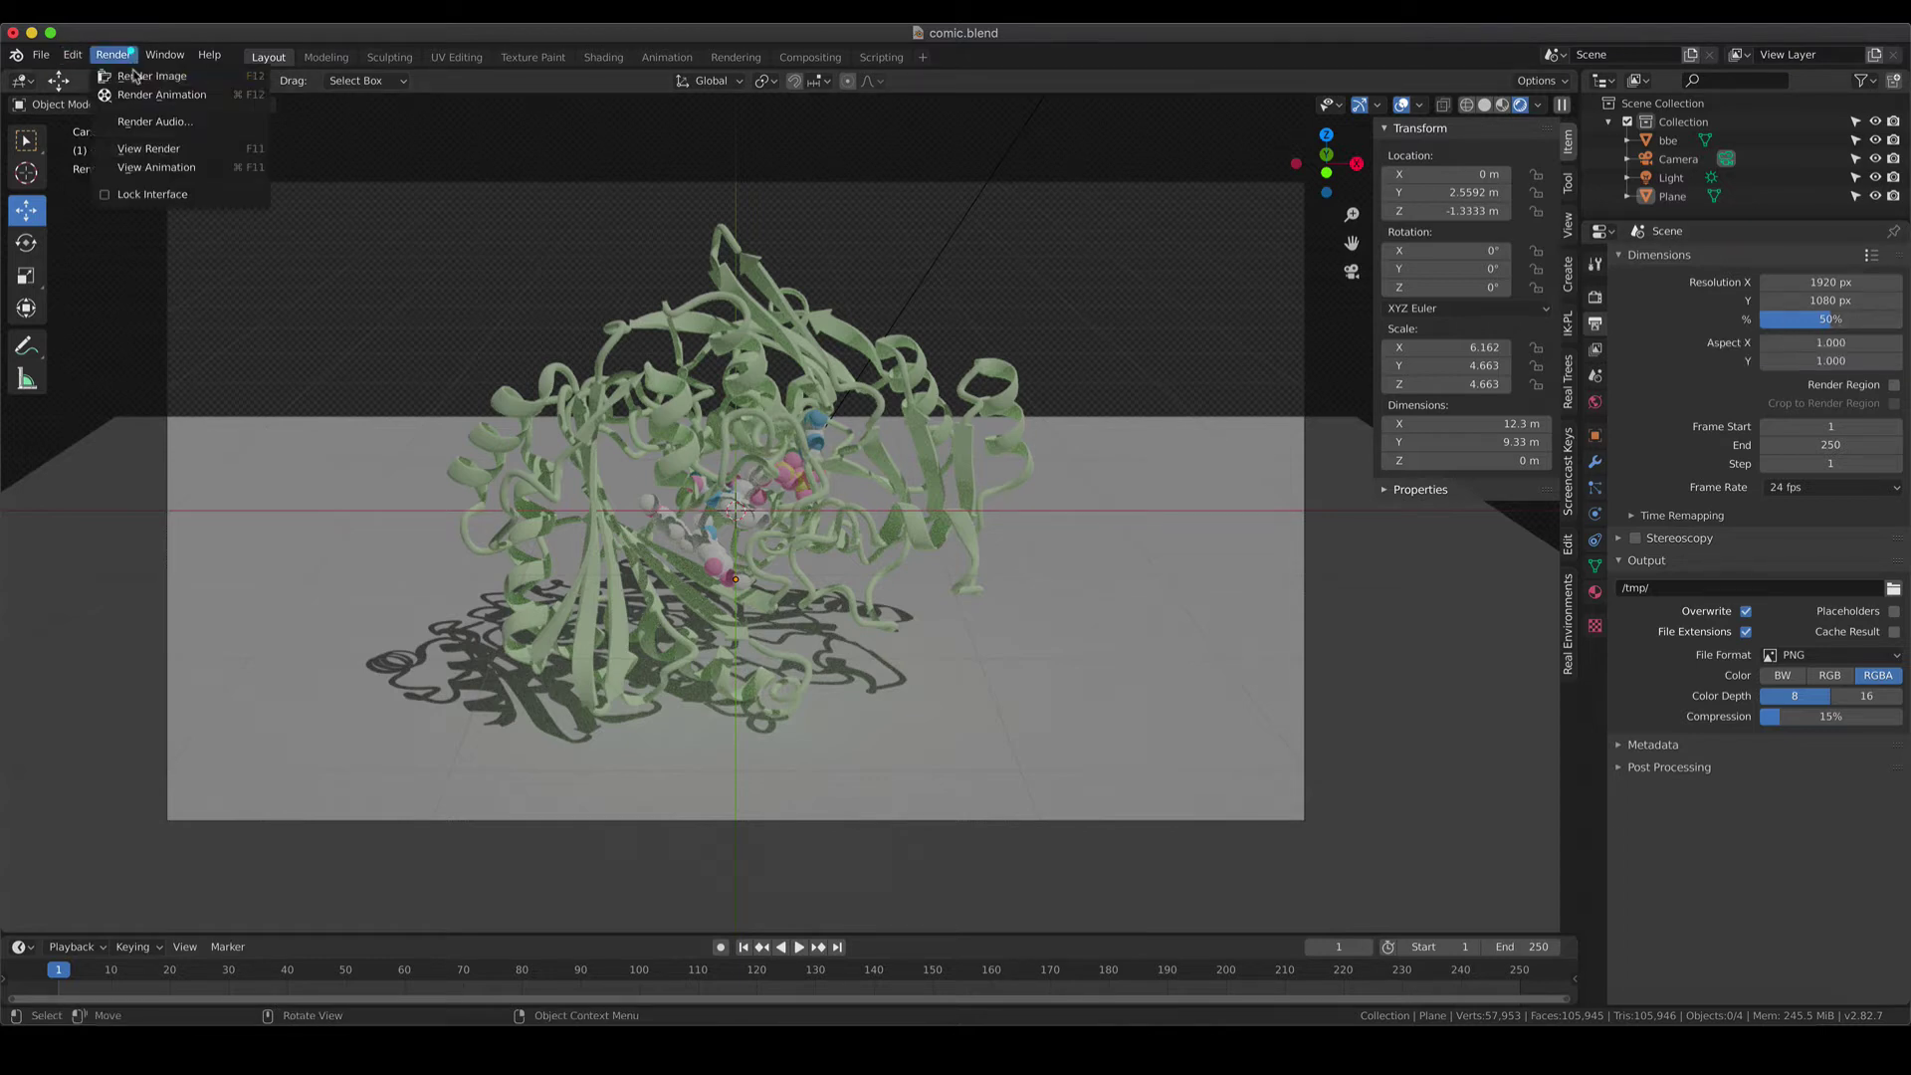
pyautogui.click(132, 74)
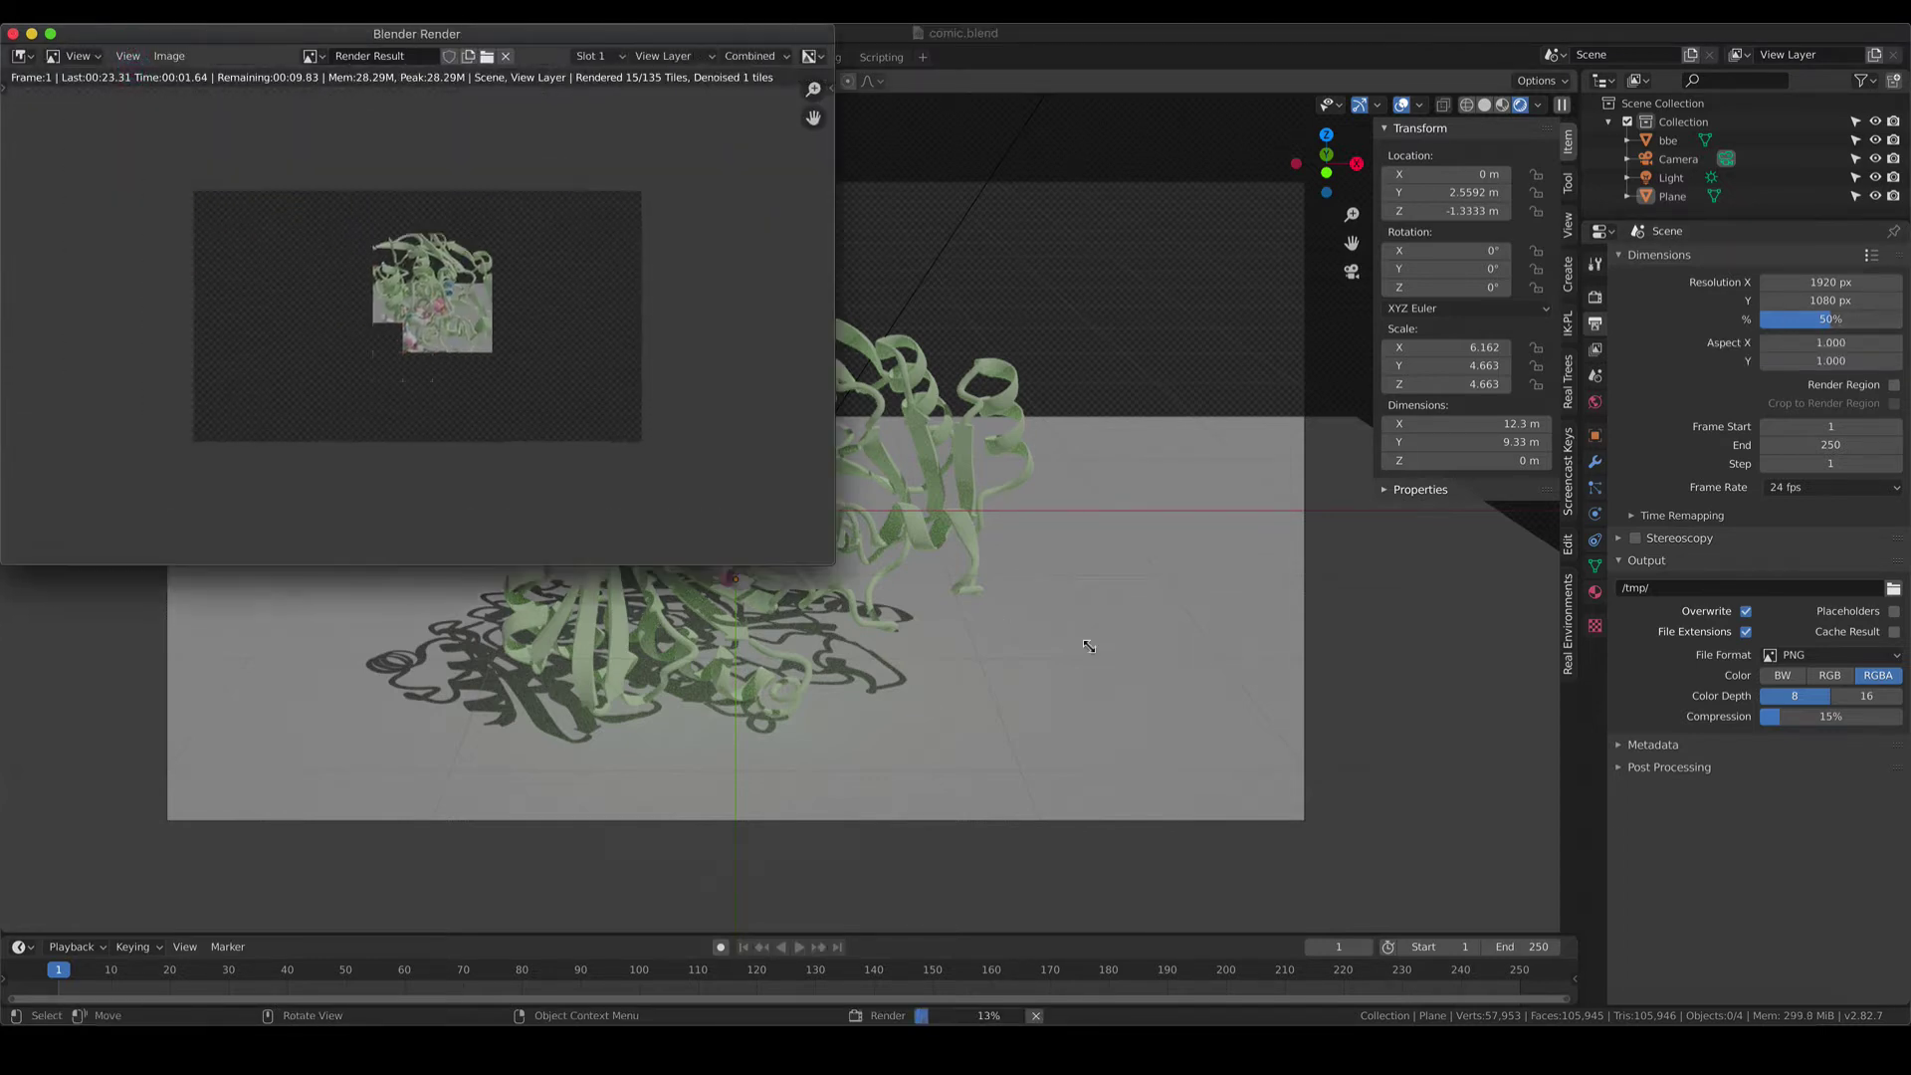
# Zoom around the finished render to inspect the protein and its shadow.
pyautogui.scroll(3, 846, 512)
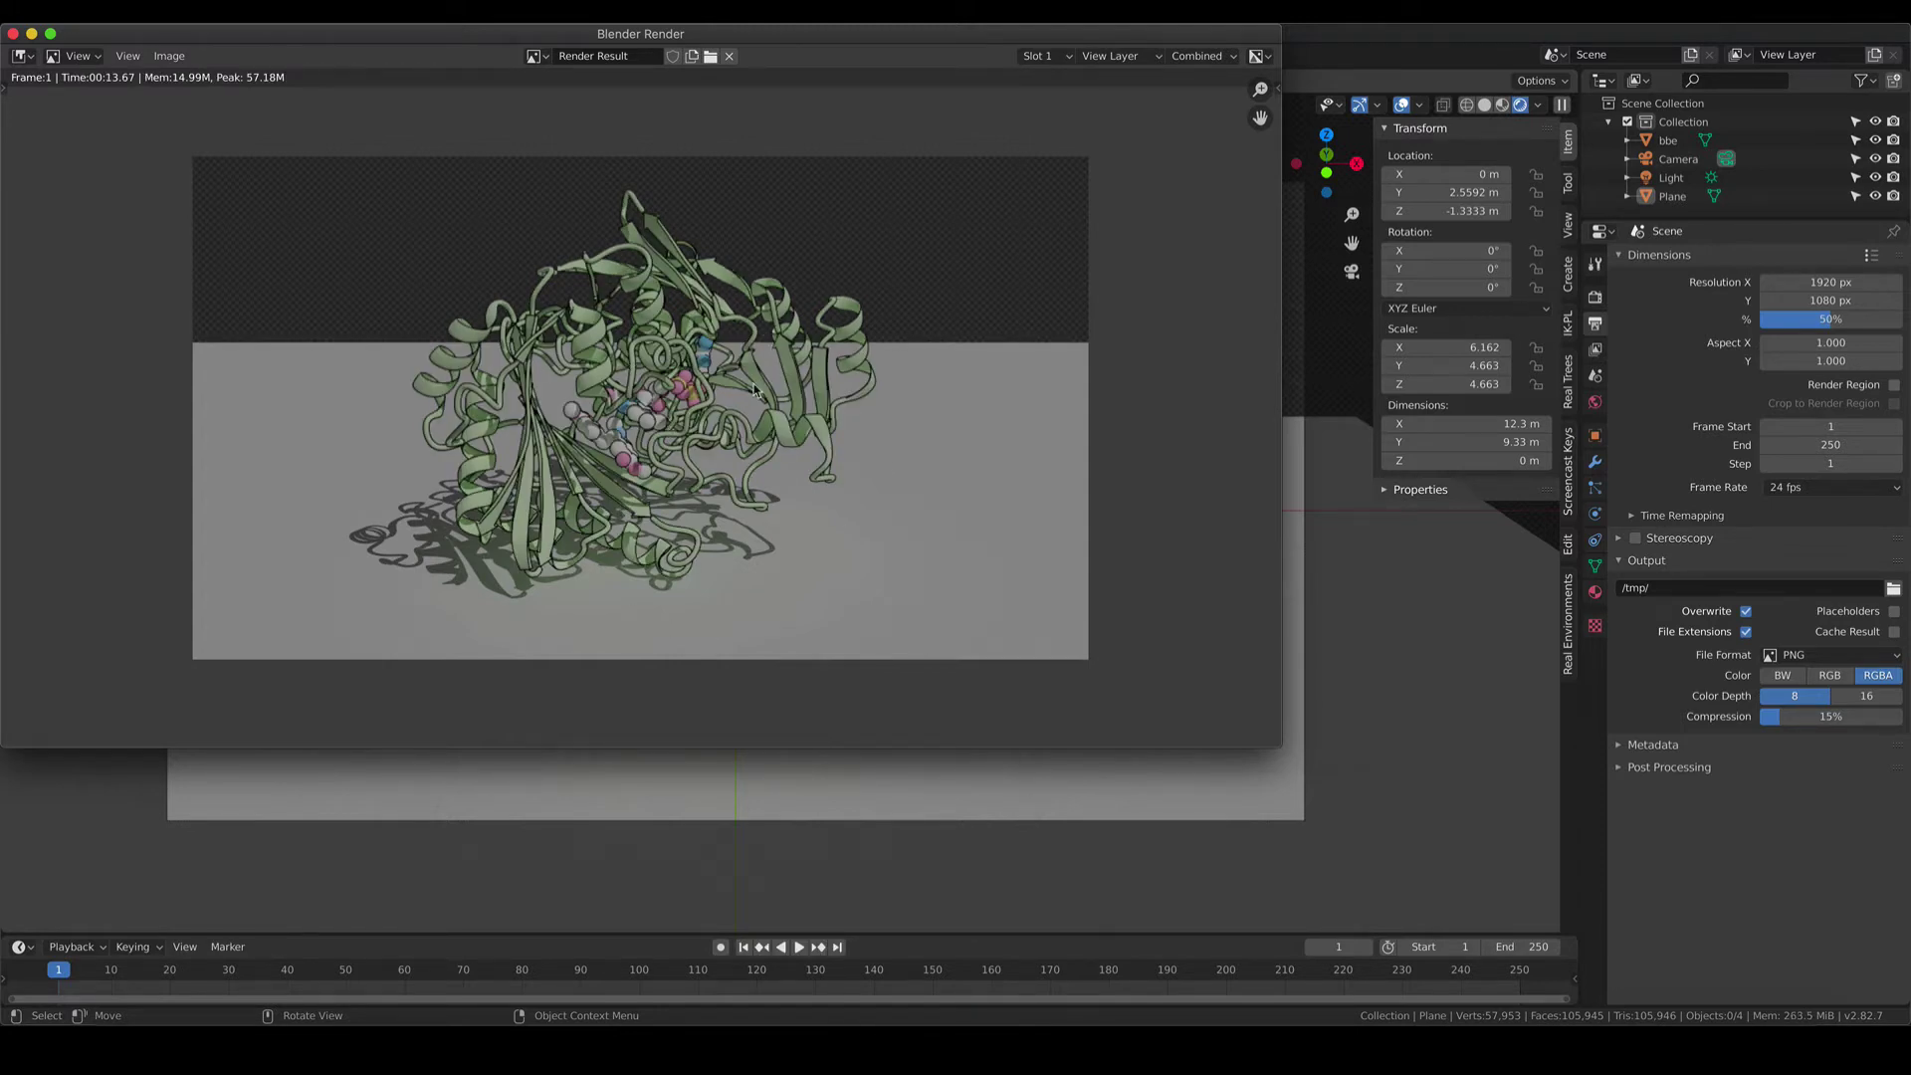
pyautogui.scroll(4, 708, 419)
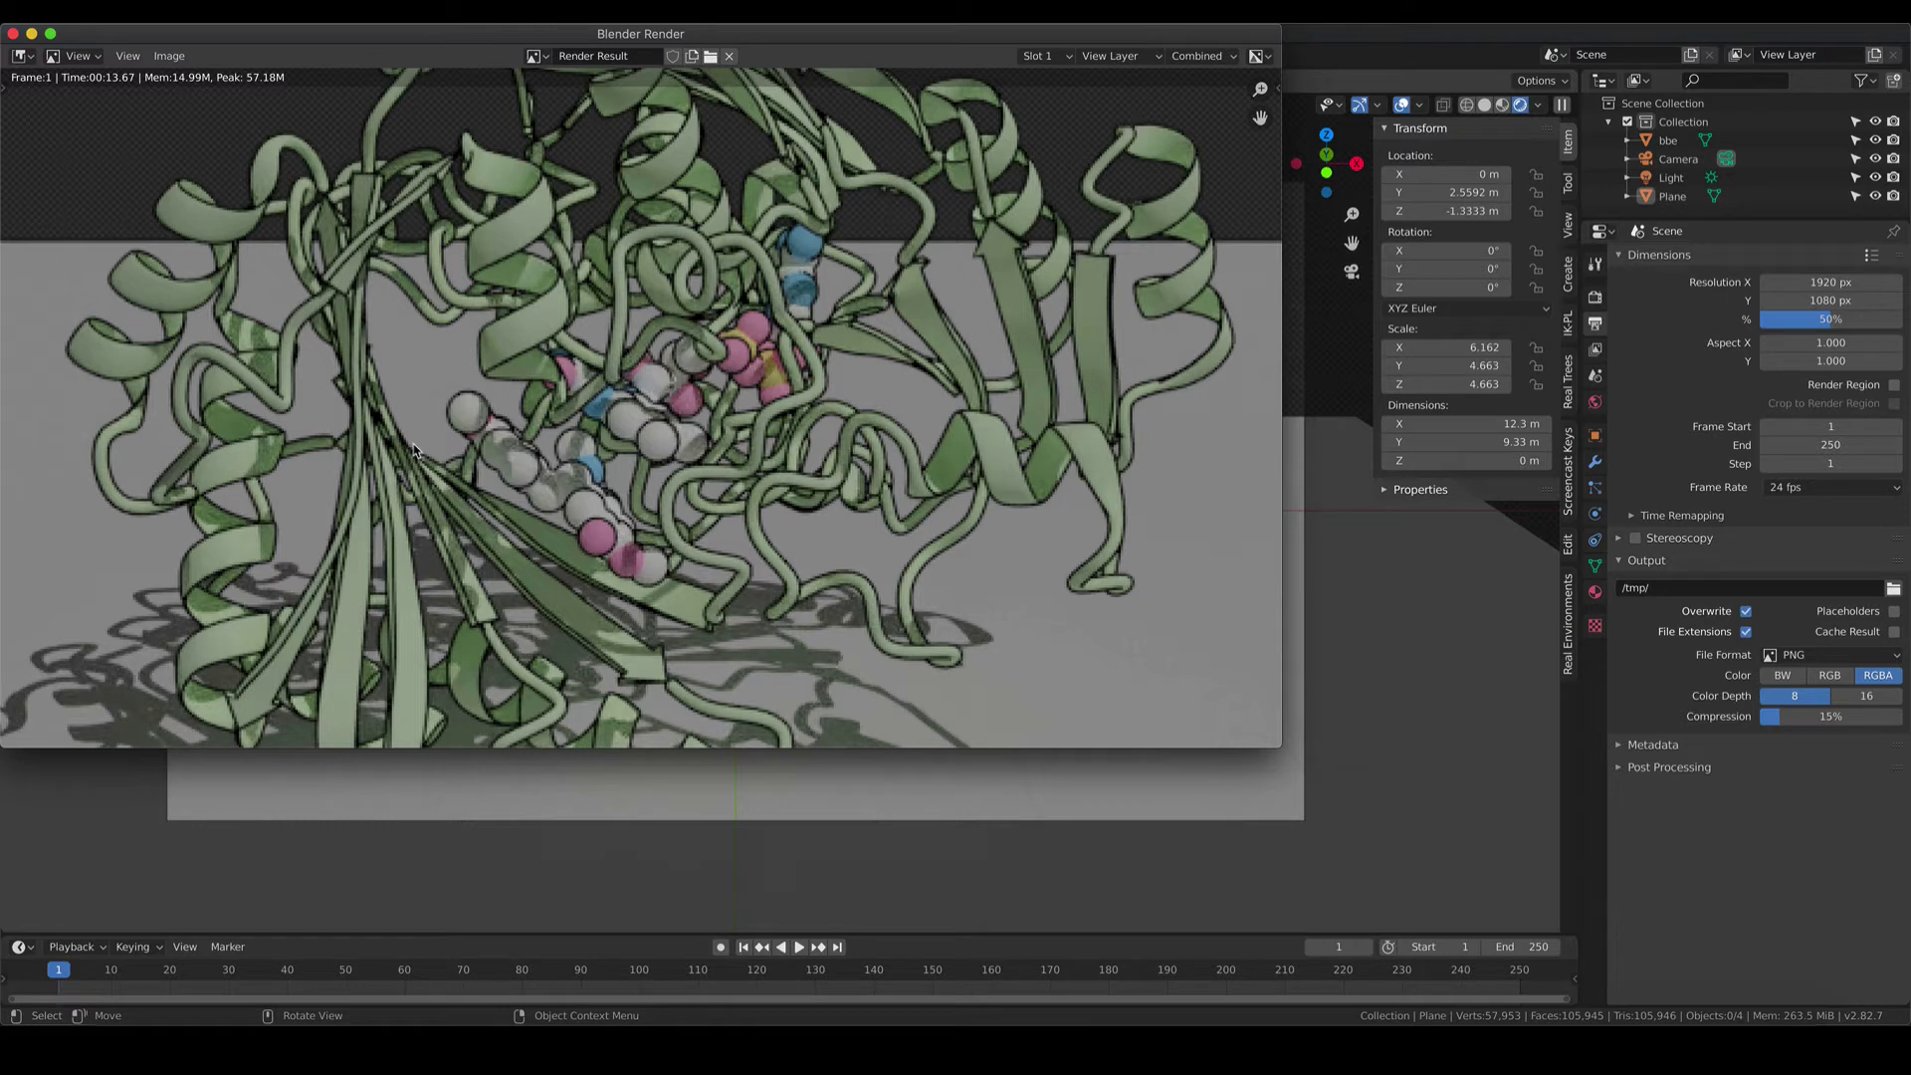
pyautogui.press('Home')
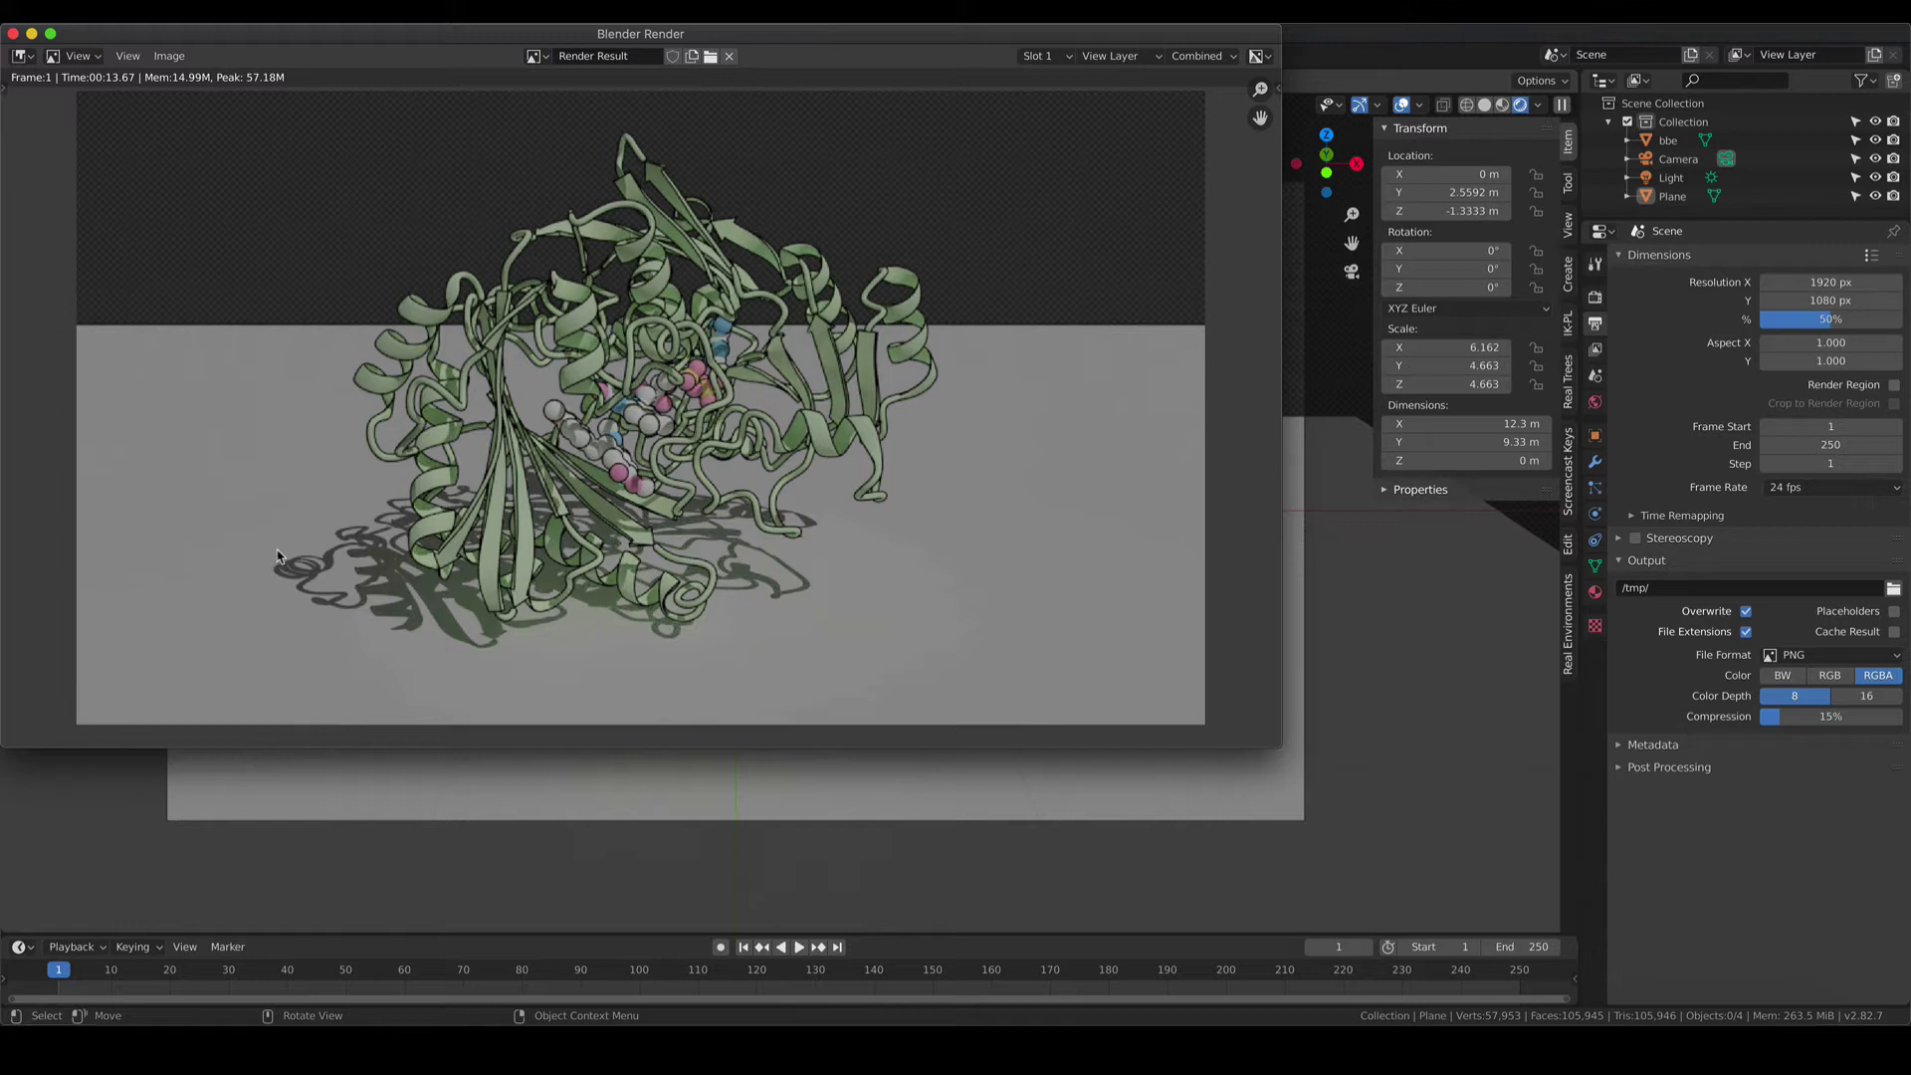
pyautogui.scroll(-1, 299, 249)
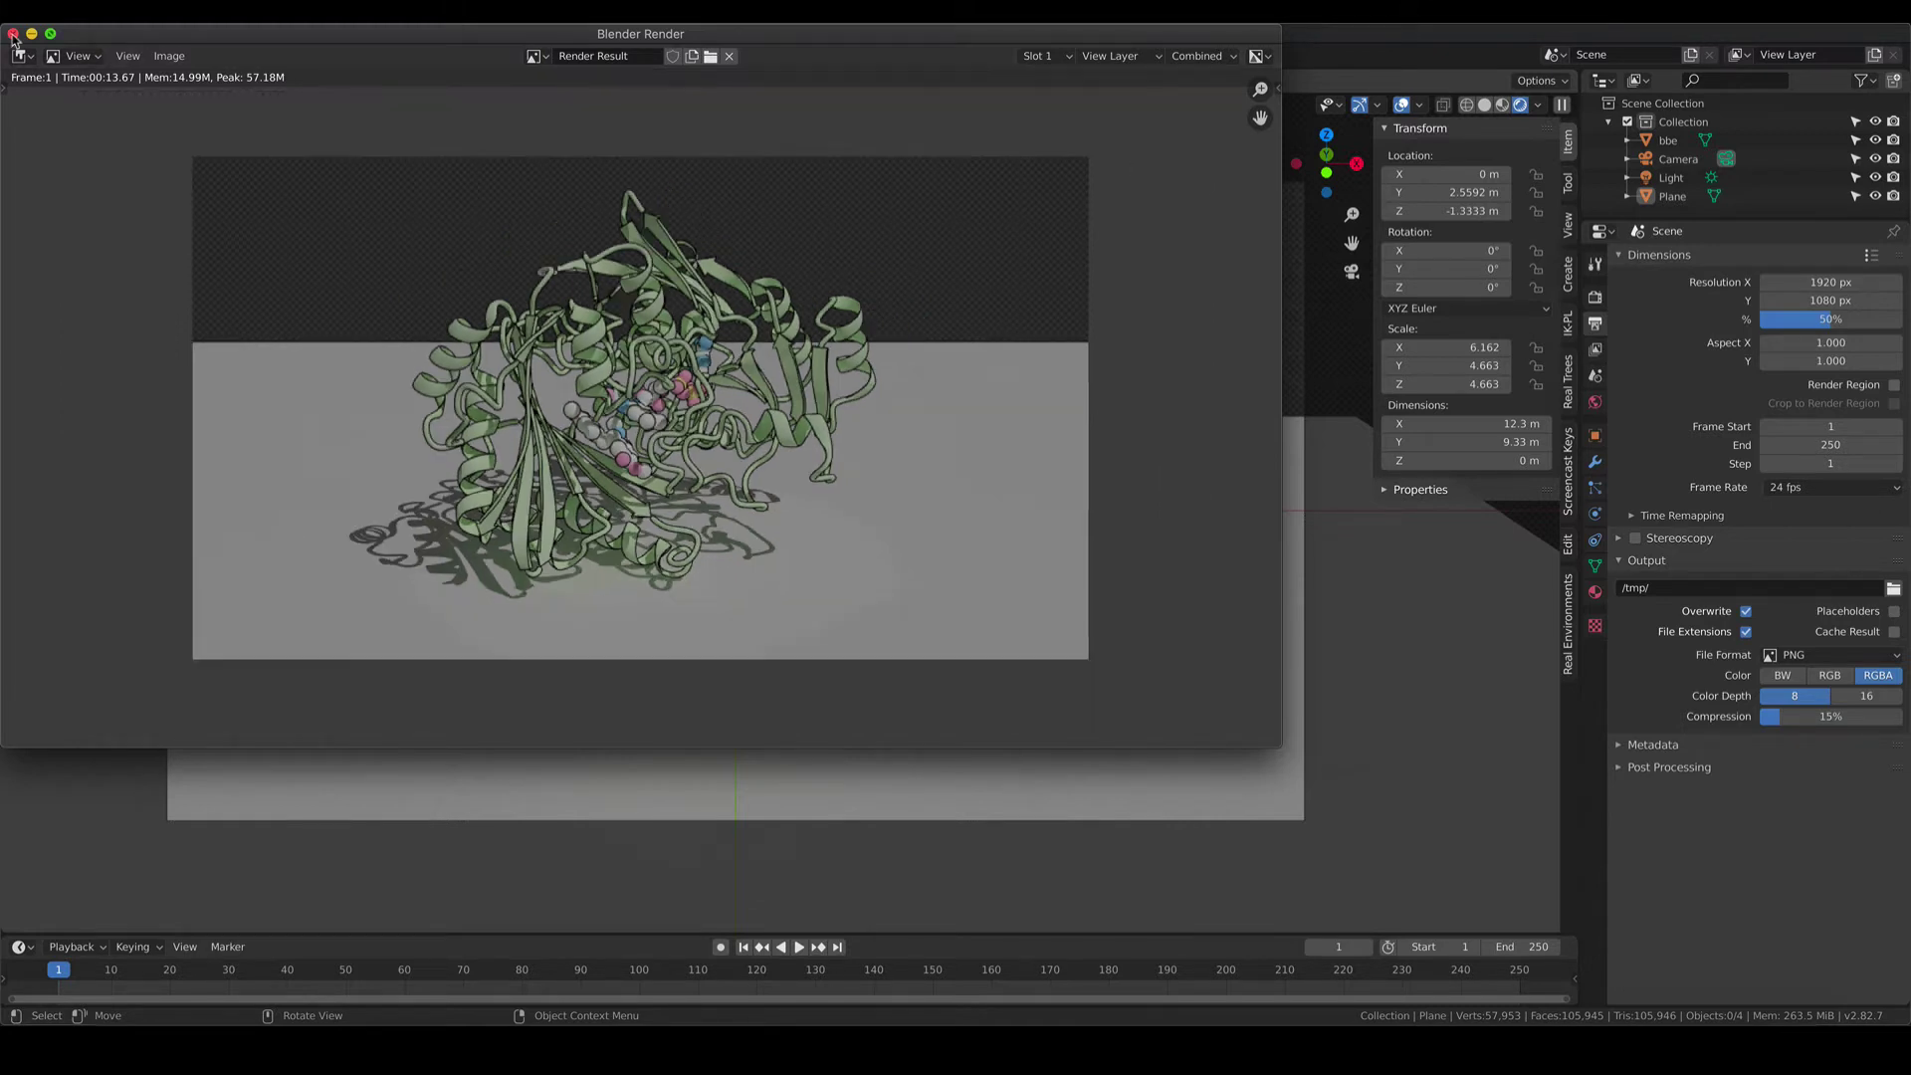
# Close the render window and toggle Film > Transparent off and back on in Render Properties.
pyautogui.click(12, 35)
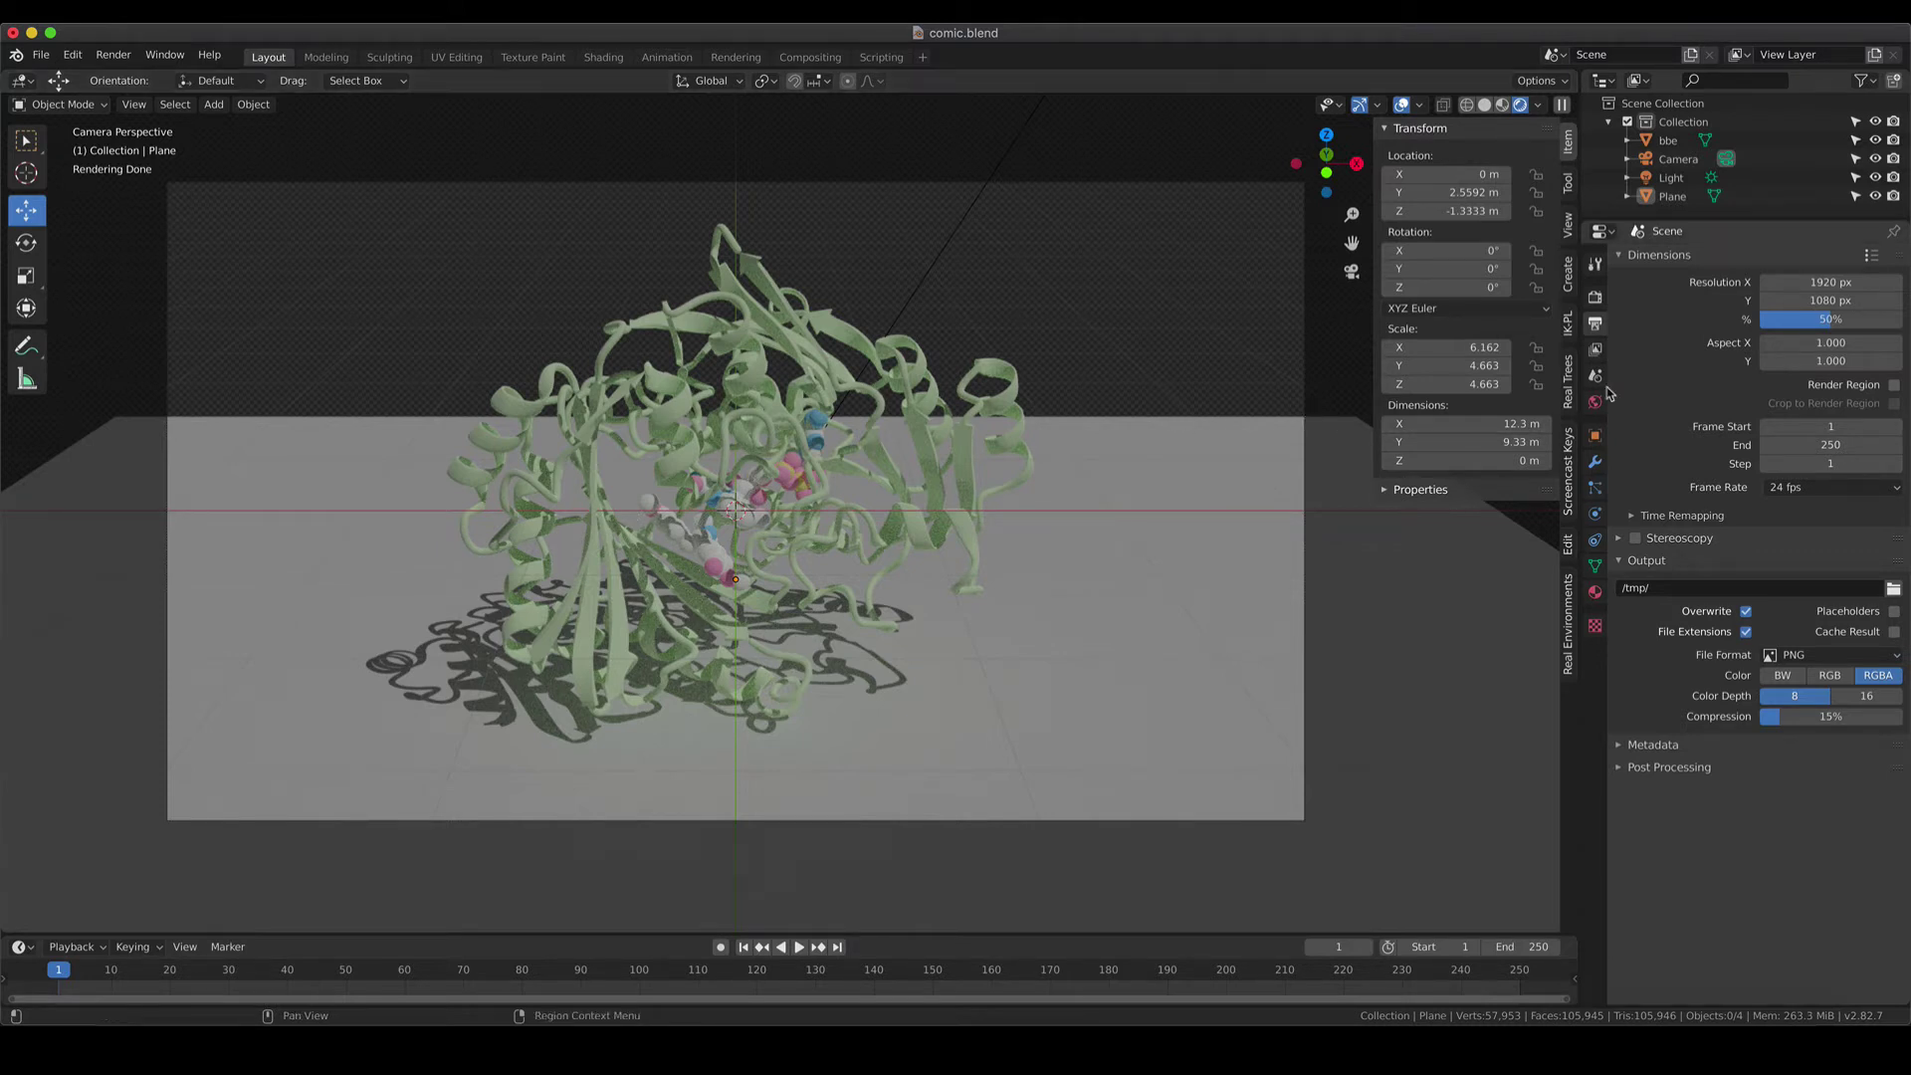
pyautogui.click(1595, 297)
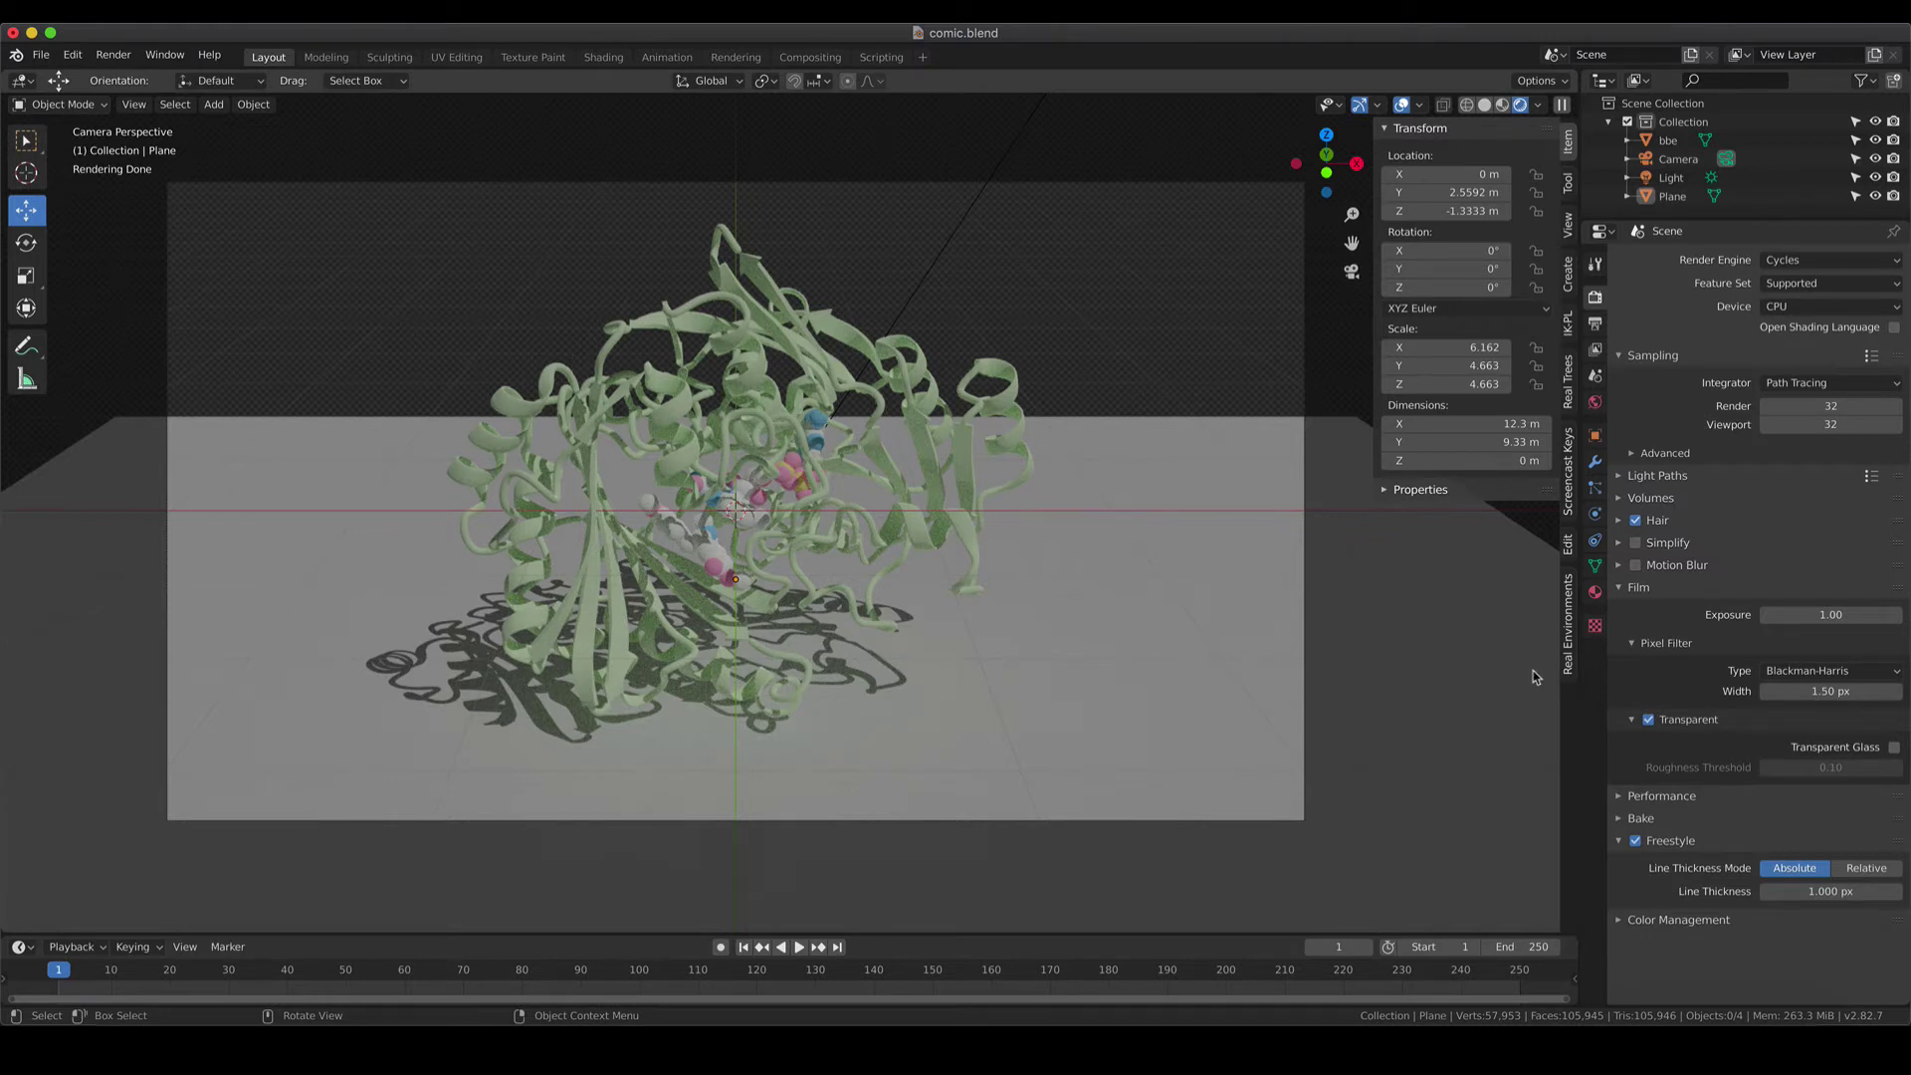
pyautogui.click(1649, 720)
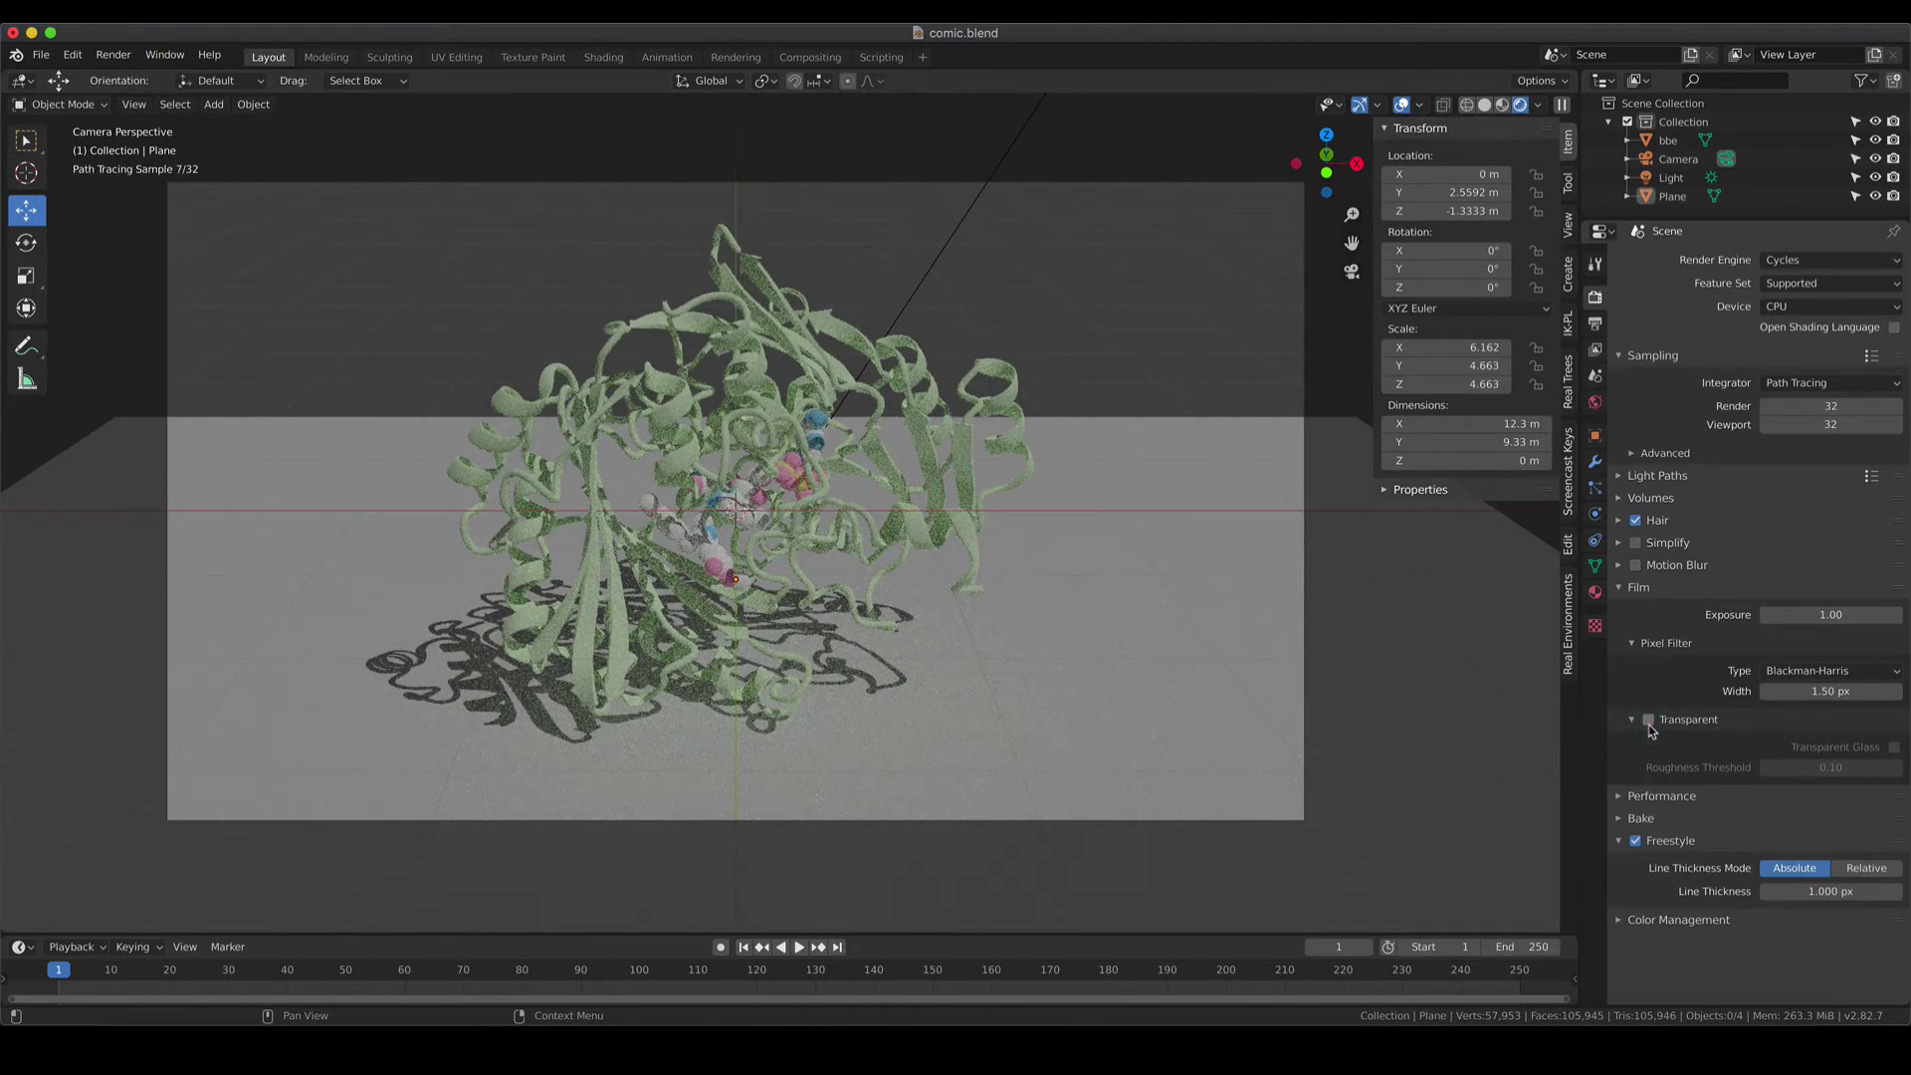
pyautogui.click(1649, 721)
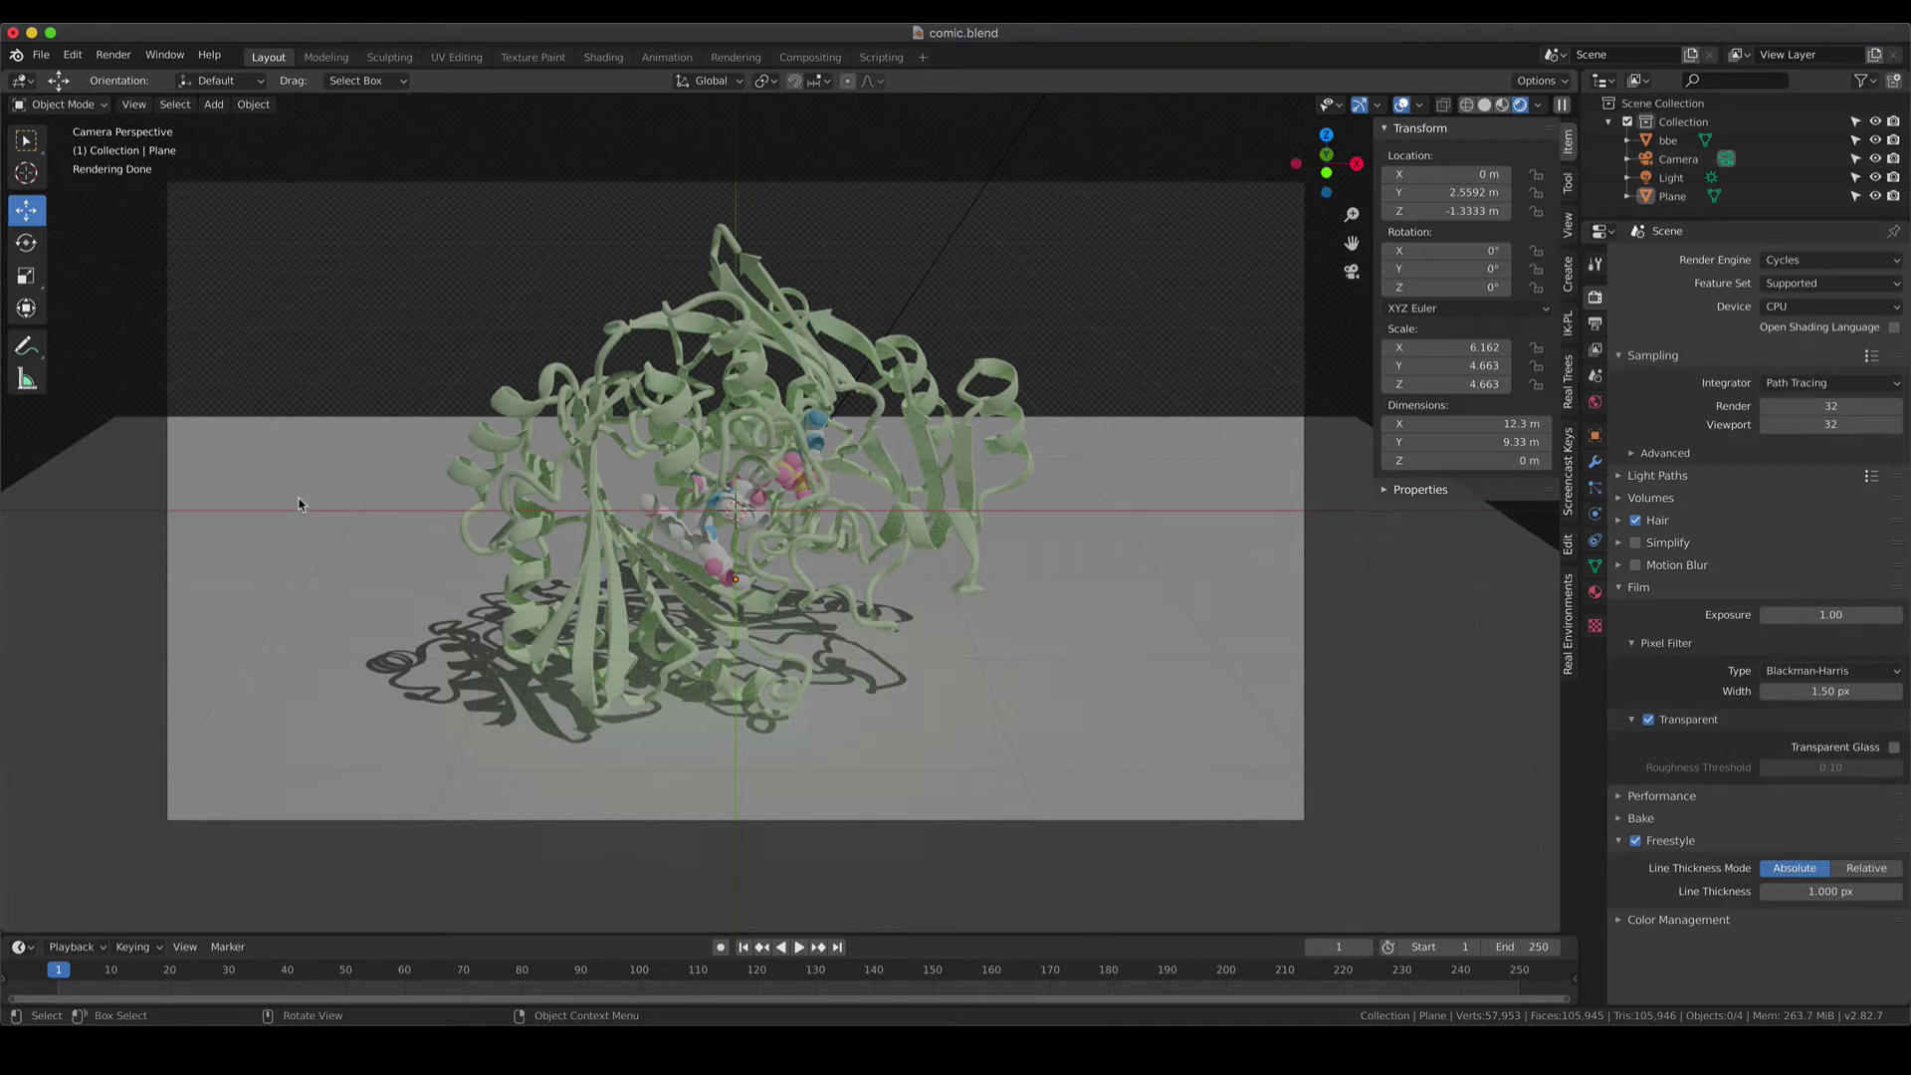
# Enable Shadow Catcher in the Plane's Object Properties visibility settings, then deselect it.
pyautogui.click(1196, 462)
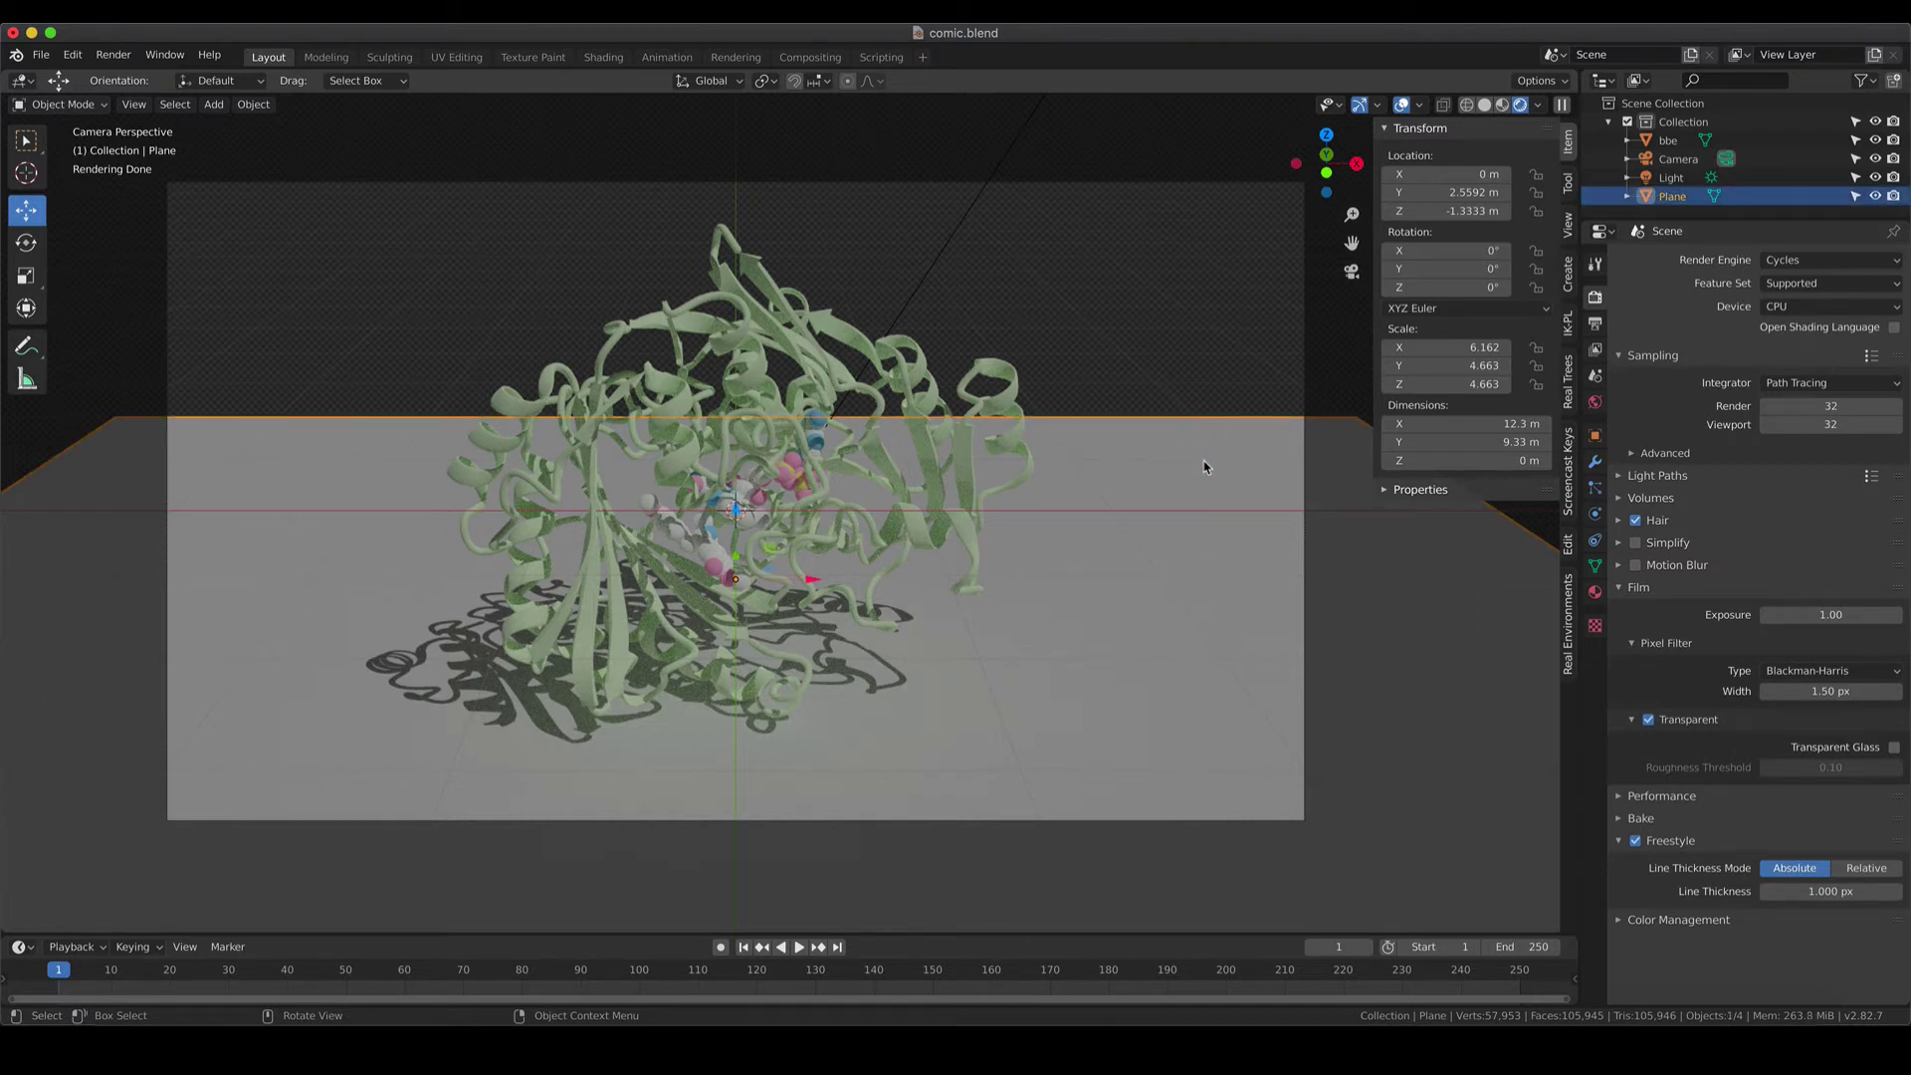
pyautogui.click(1595, 437)
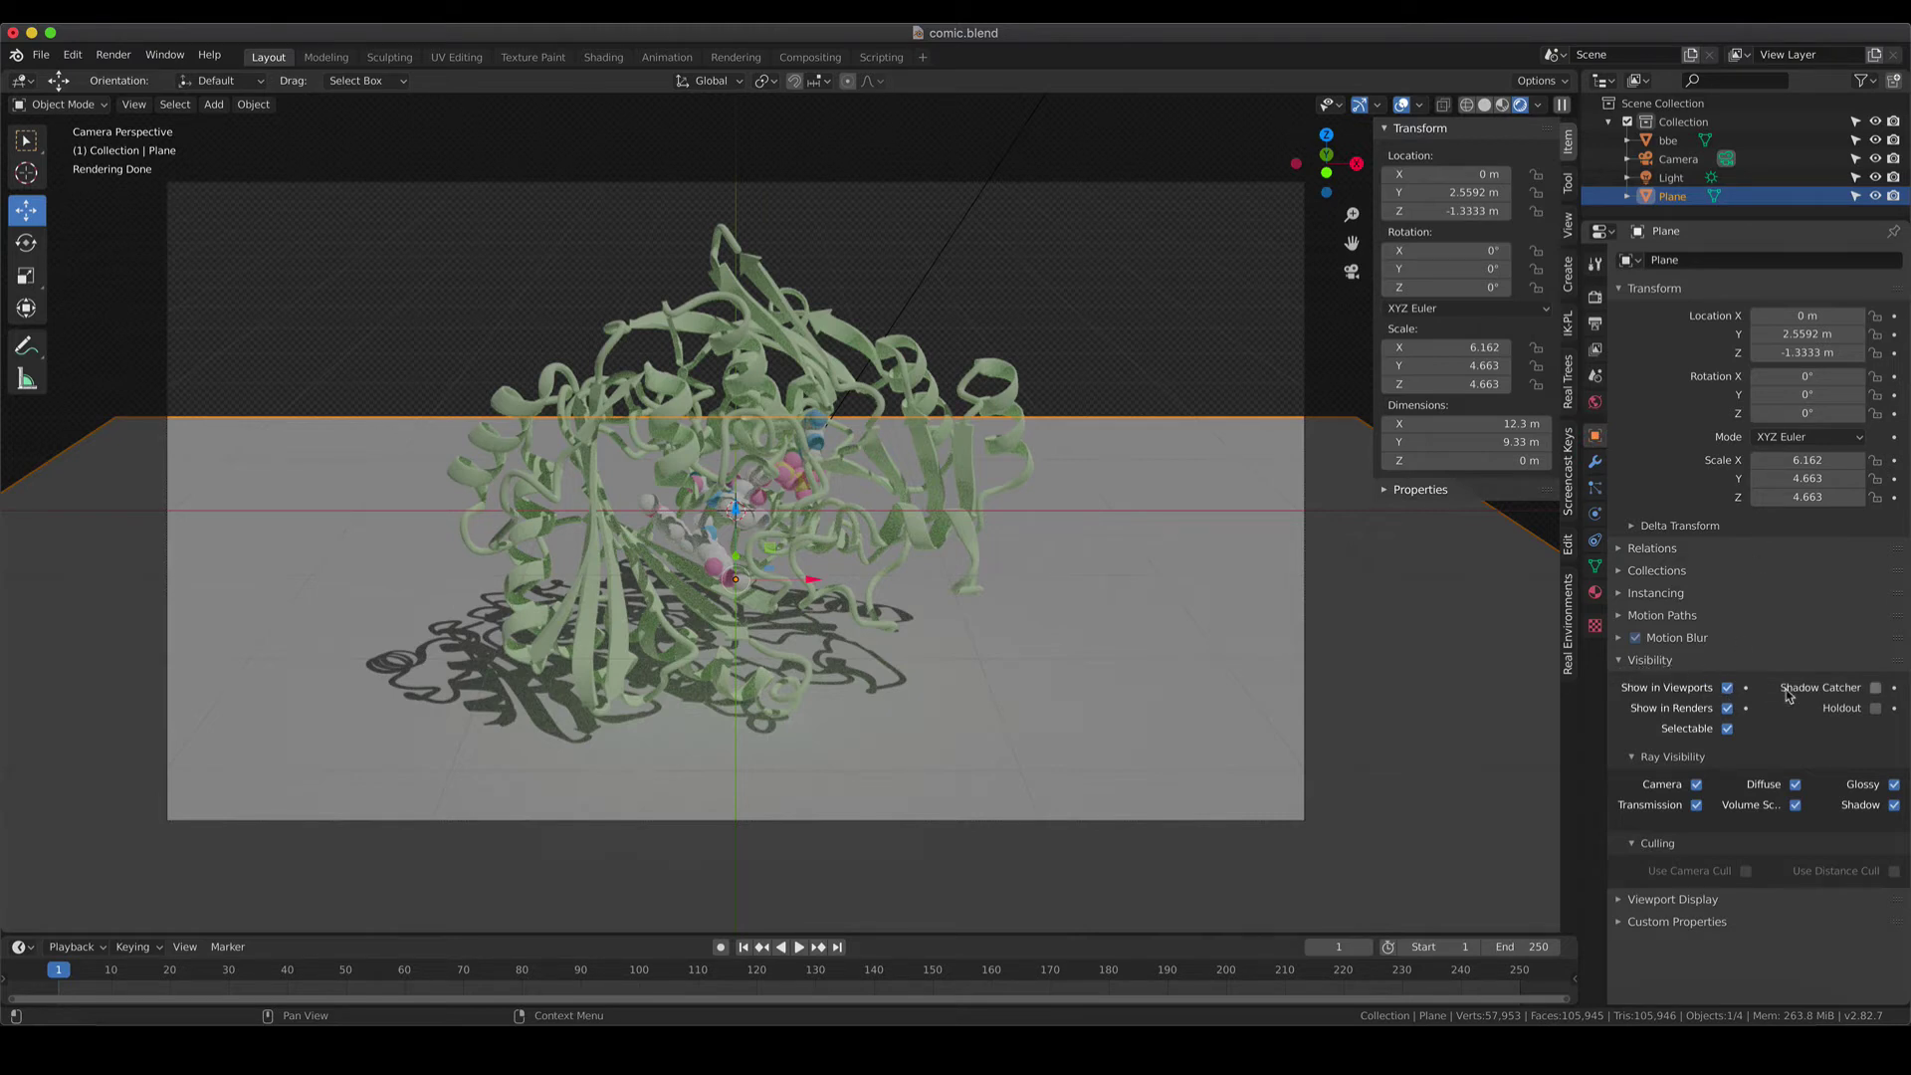
pyautogui.click(1877, 689)
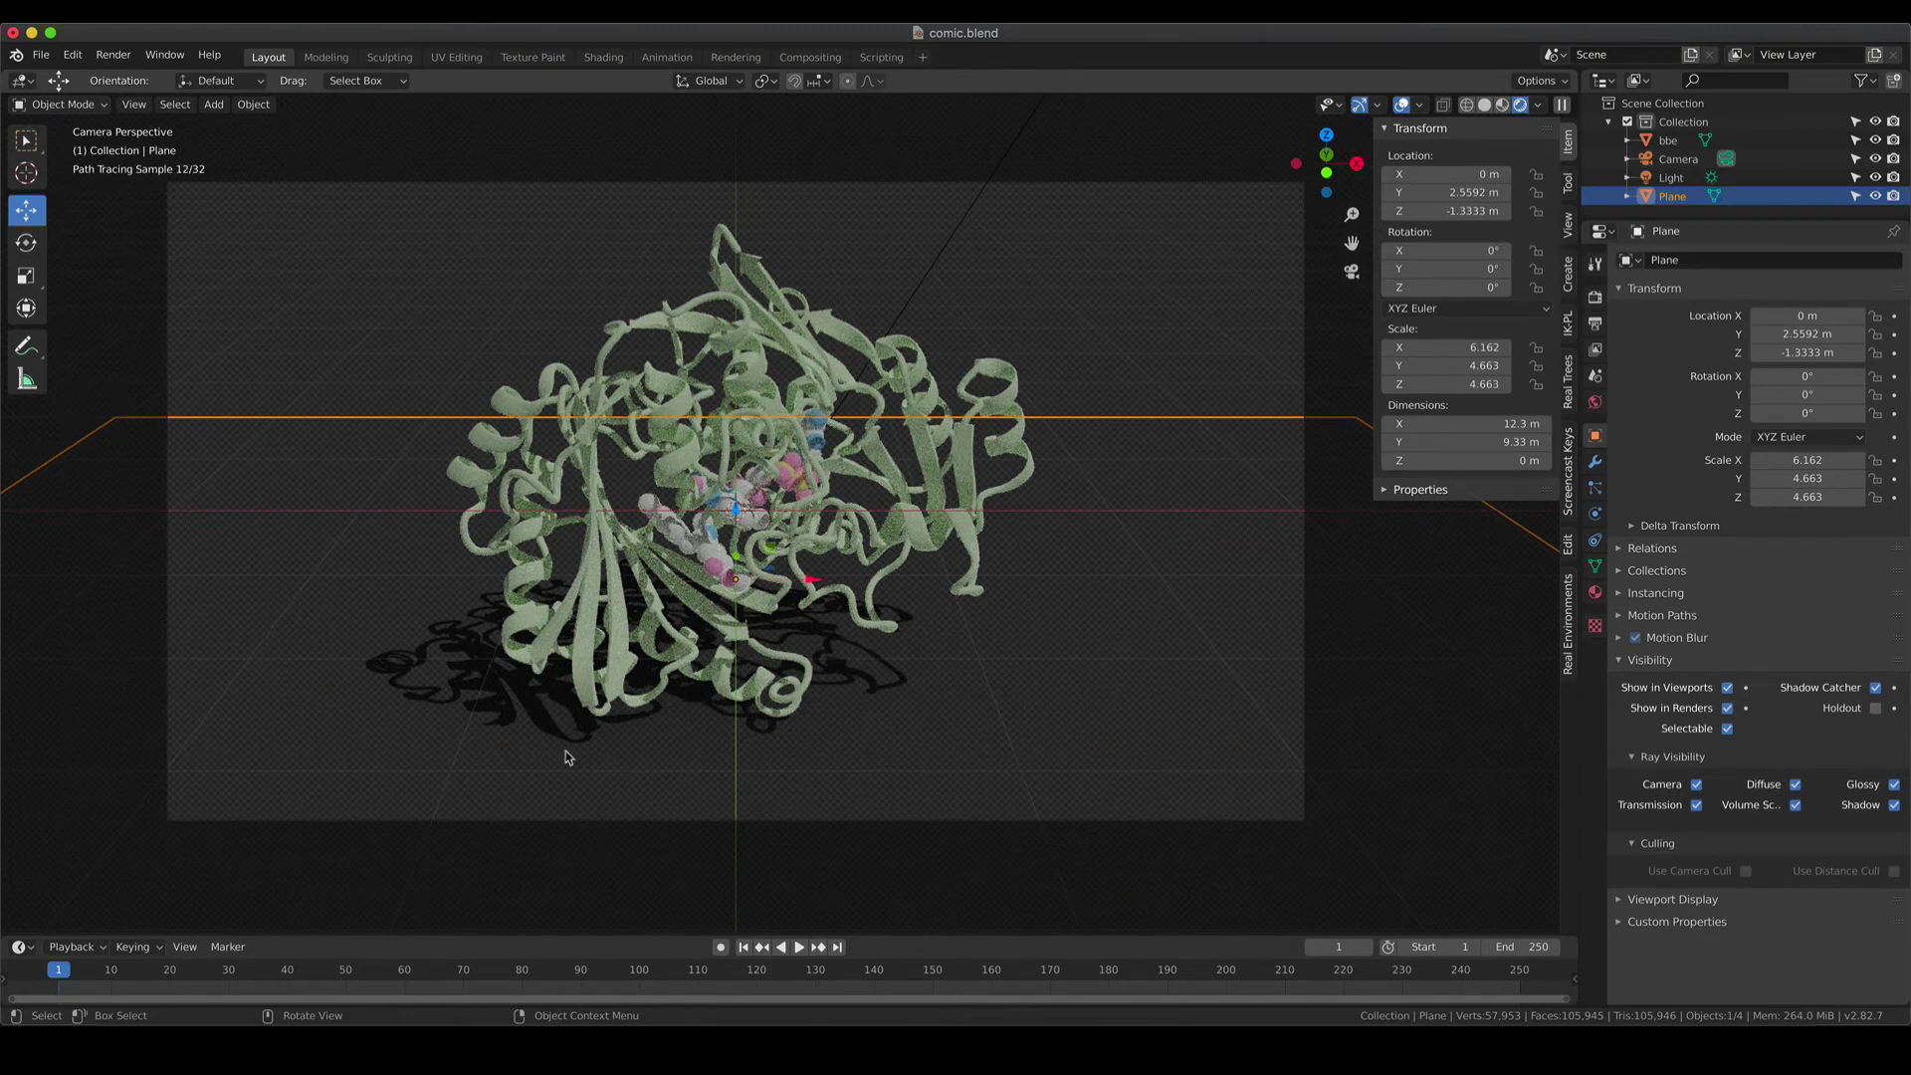
pyautogui.click(393, 238)
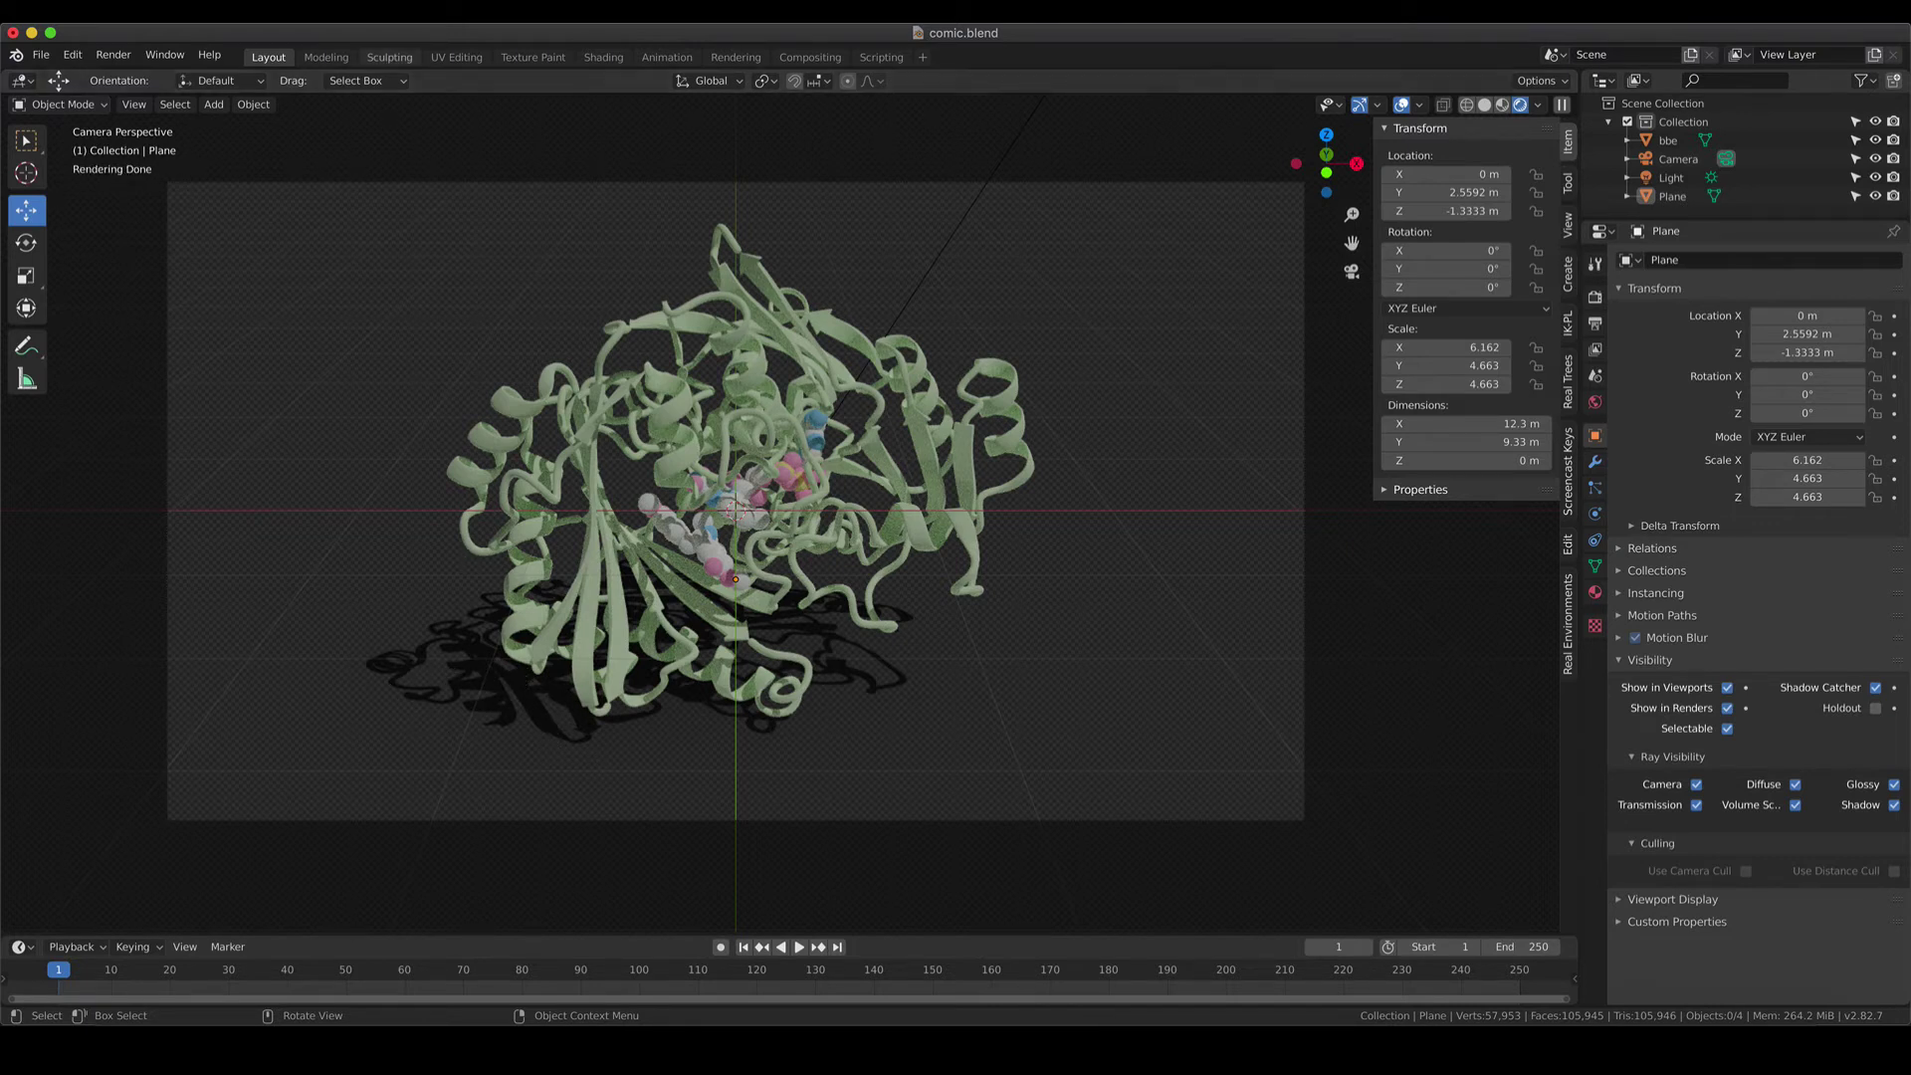
# Render an image, enlarge and zoom the result to check the shadow over transparency, then close it.
pyautogui.click(110, 56)
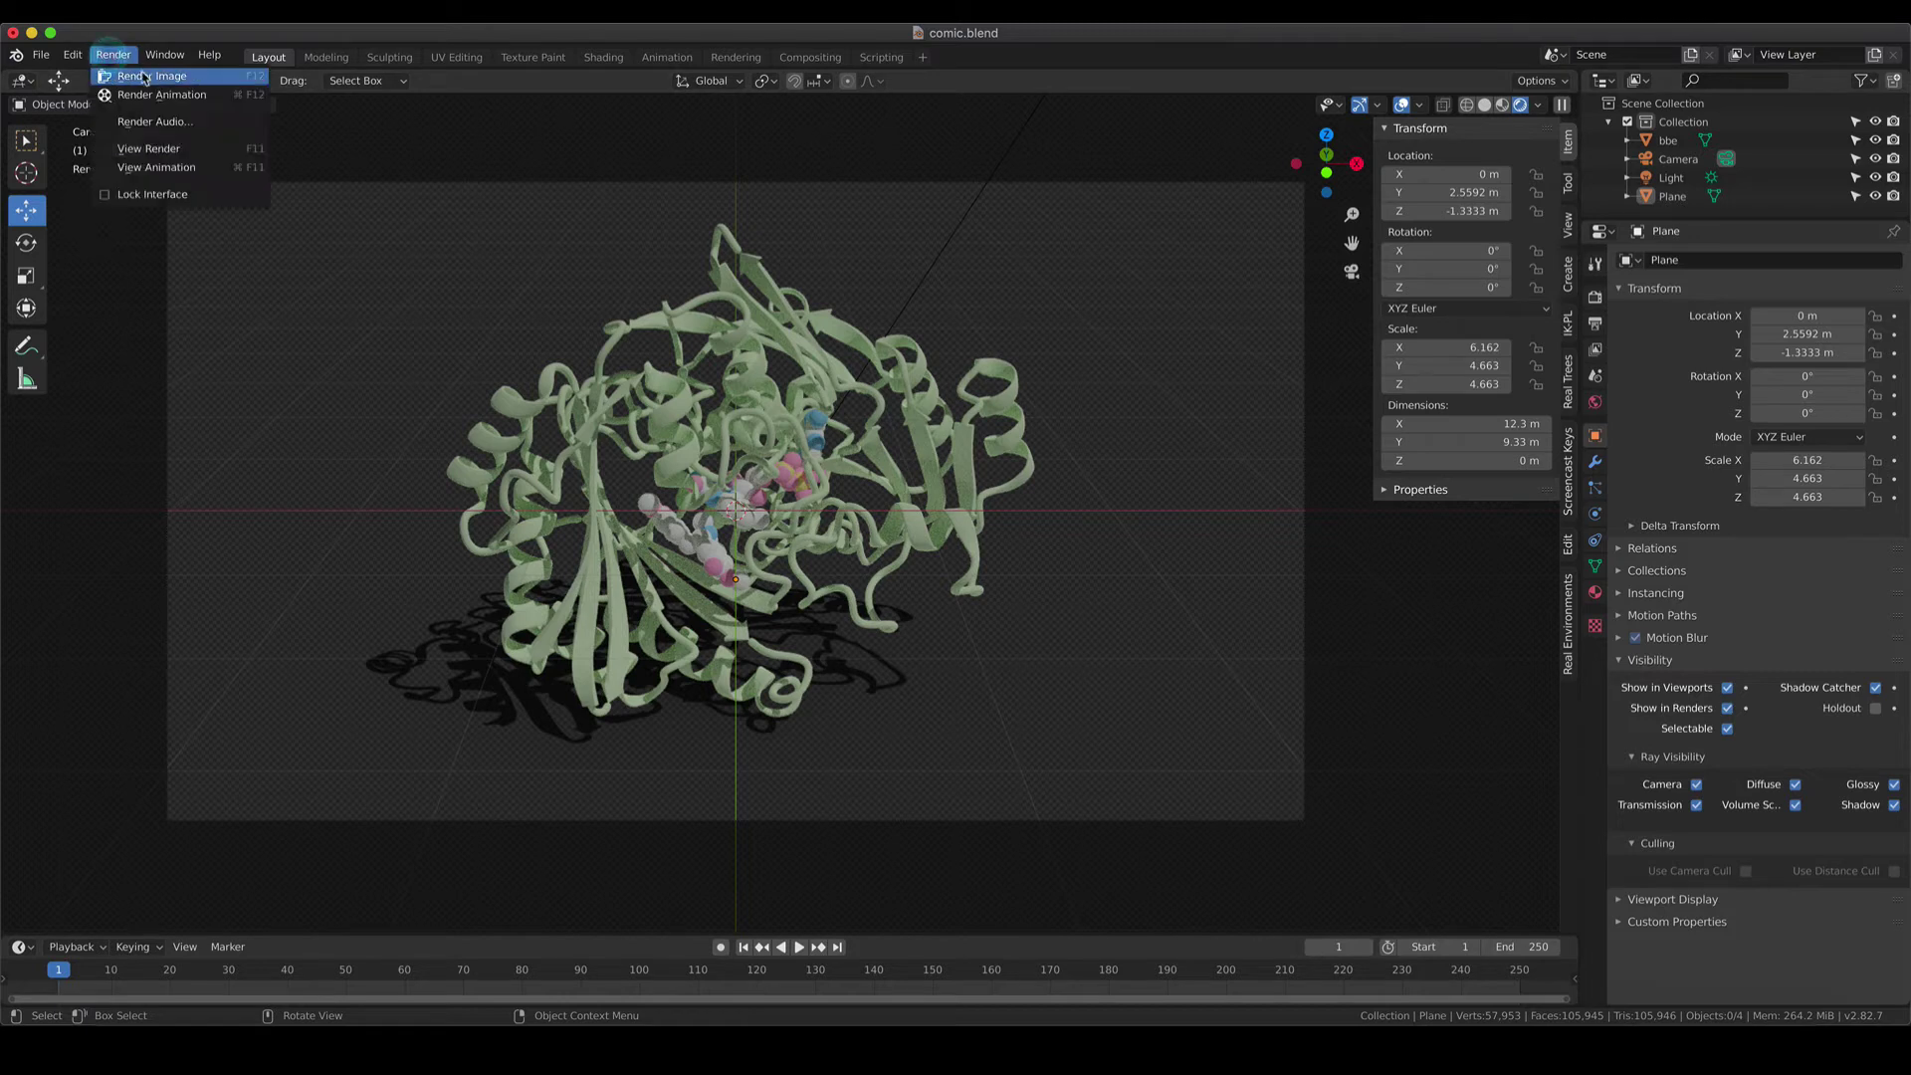
pyautogui.click(149, 75)
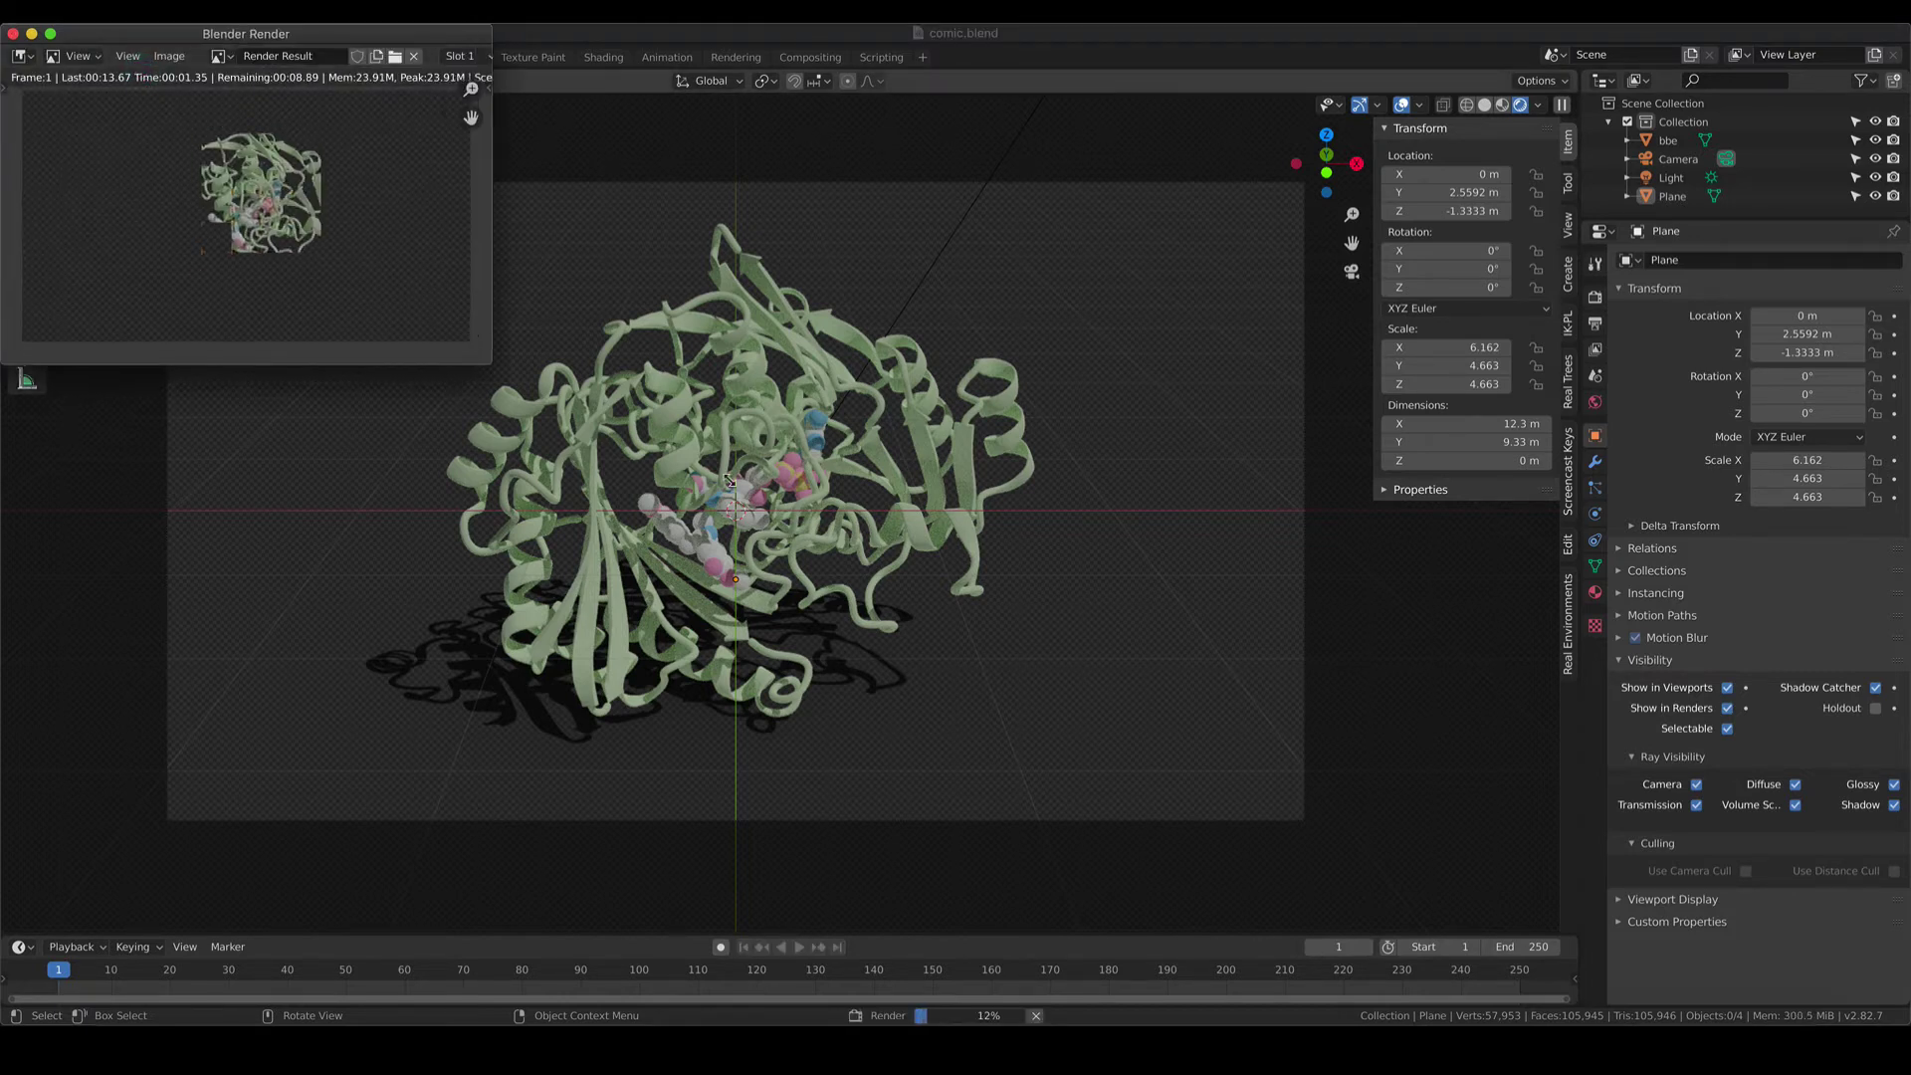
pyautogui.moveTo(475, 349); pyautogui.dragTo(1288, 782)
pyautogui.scroll(2, 700, 497)
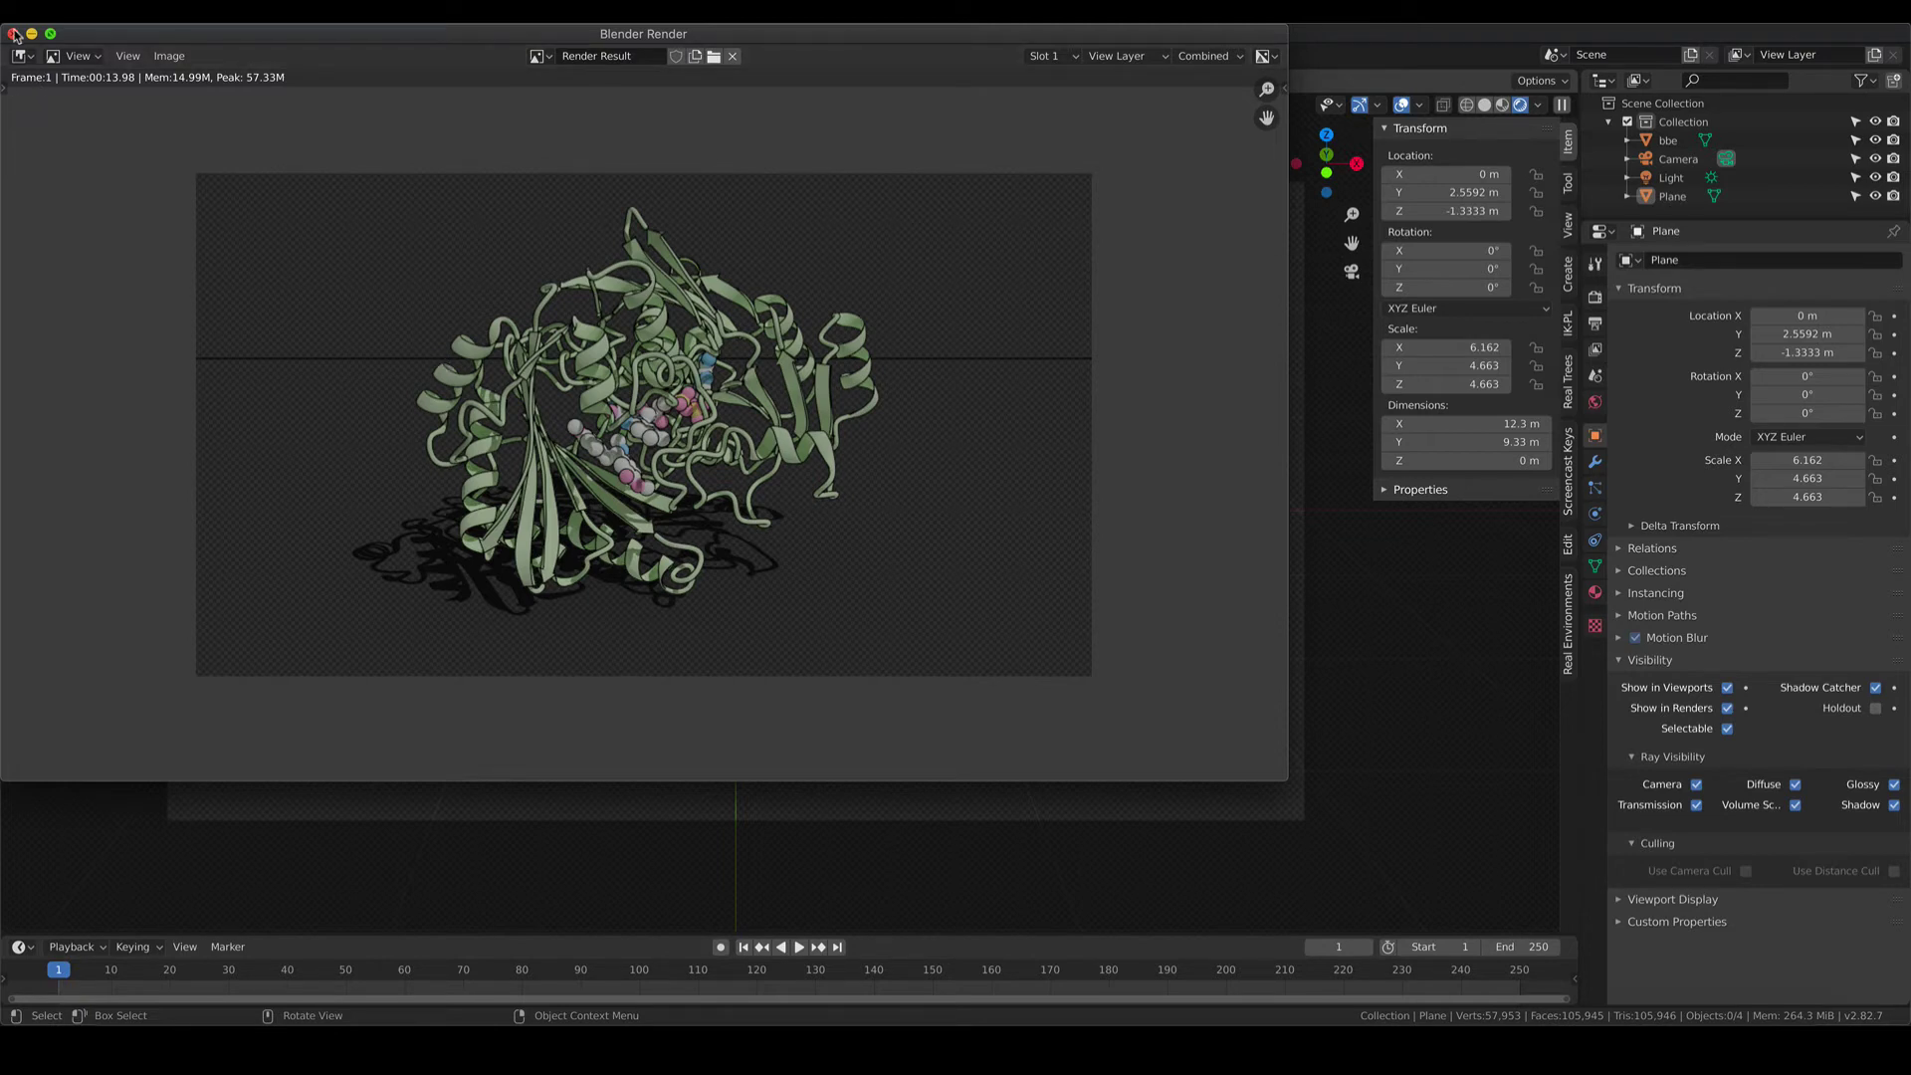
pyautogui.press('Escape')
# Switch the viewport to Solid shading from the Z pie and select the Plane.
pyautogui.press('z')
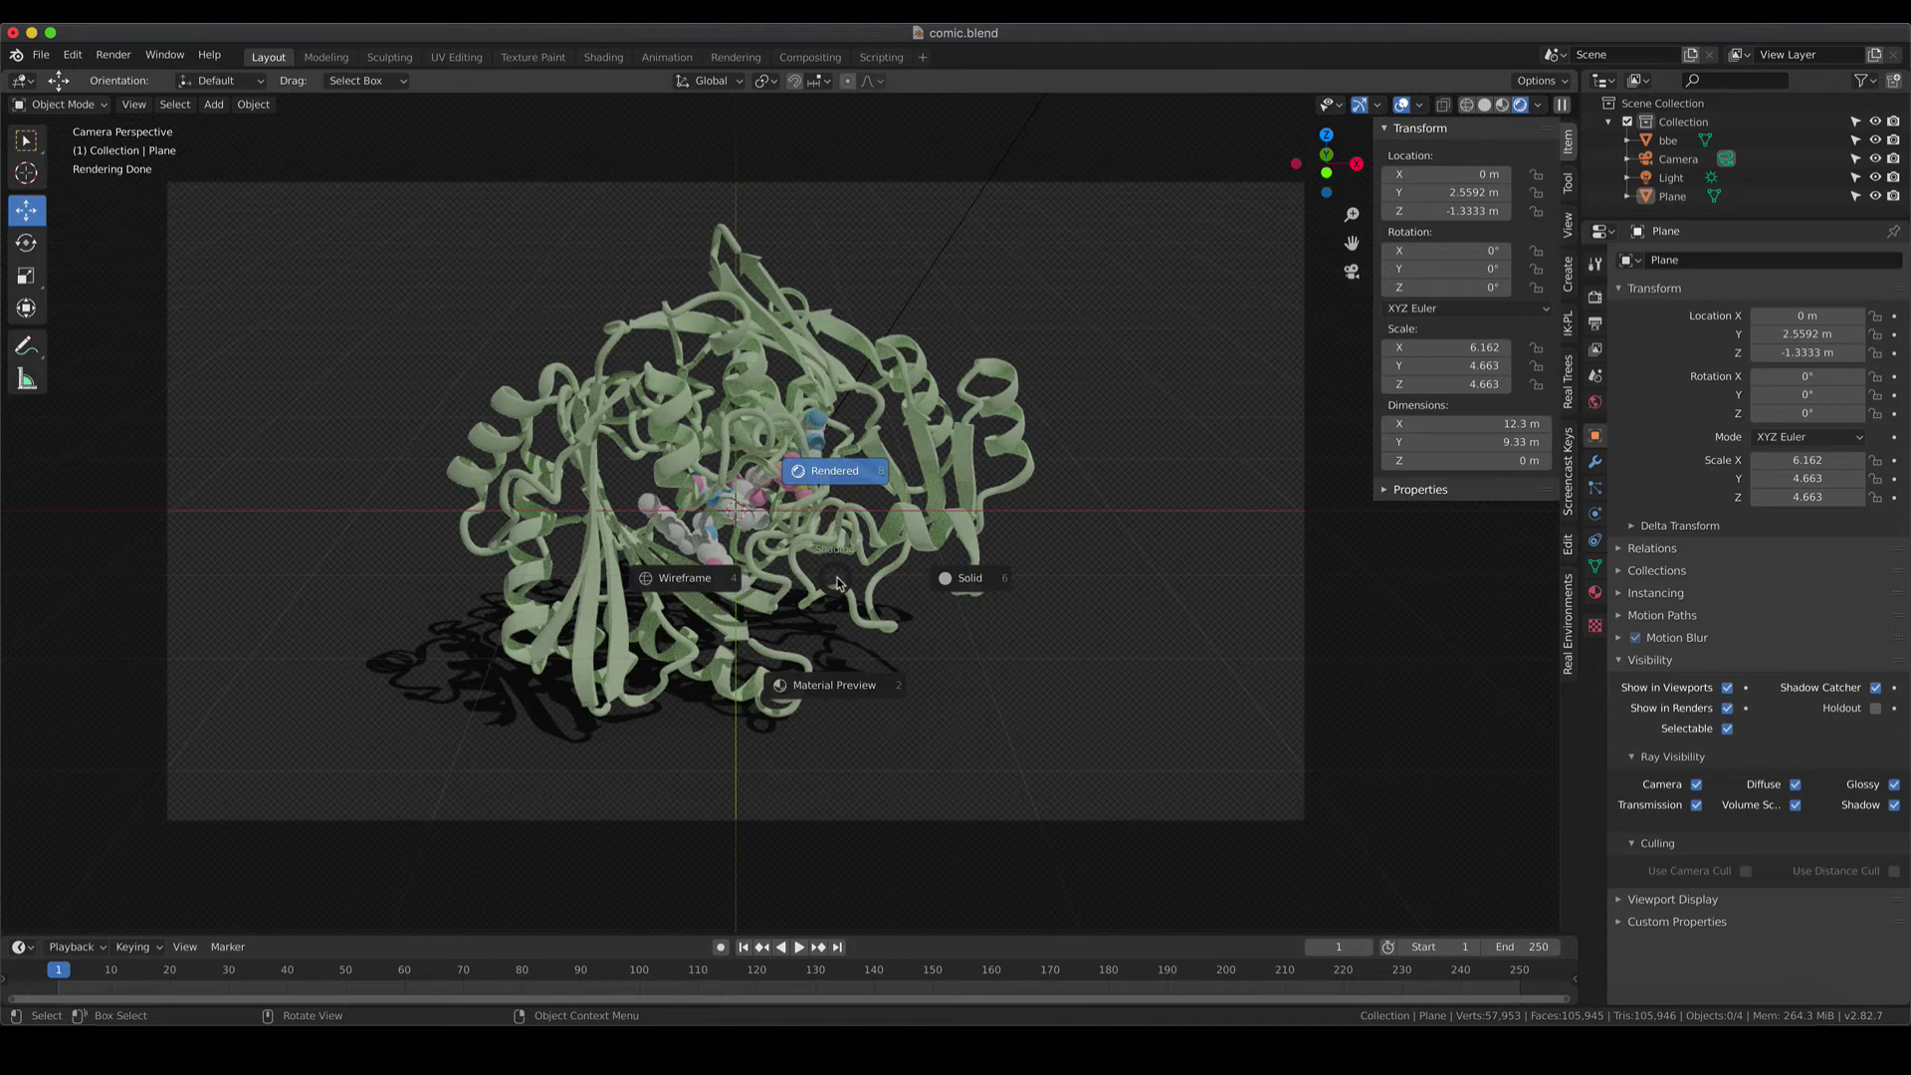
pyautogui.click(954, 580)
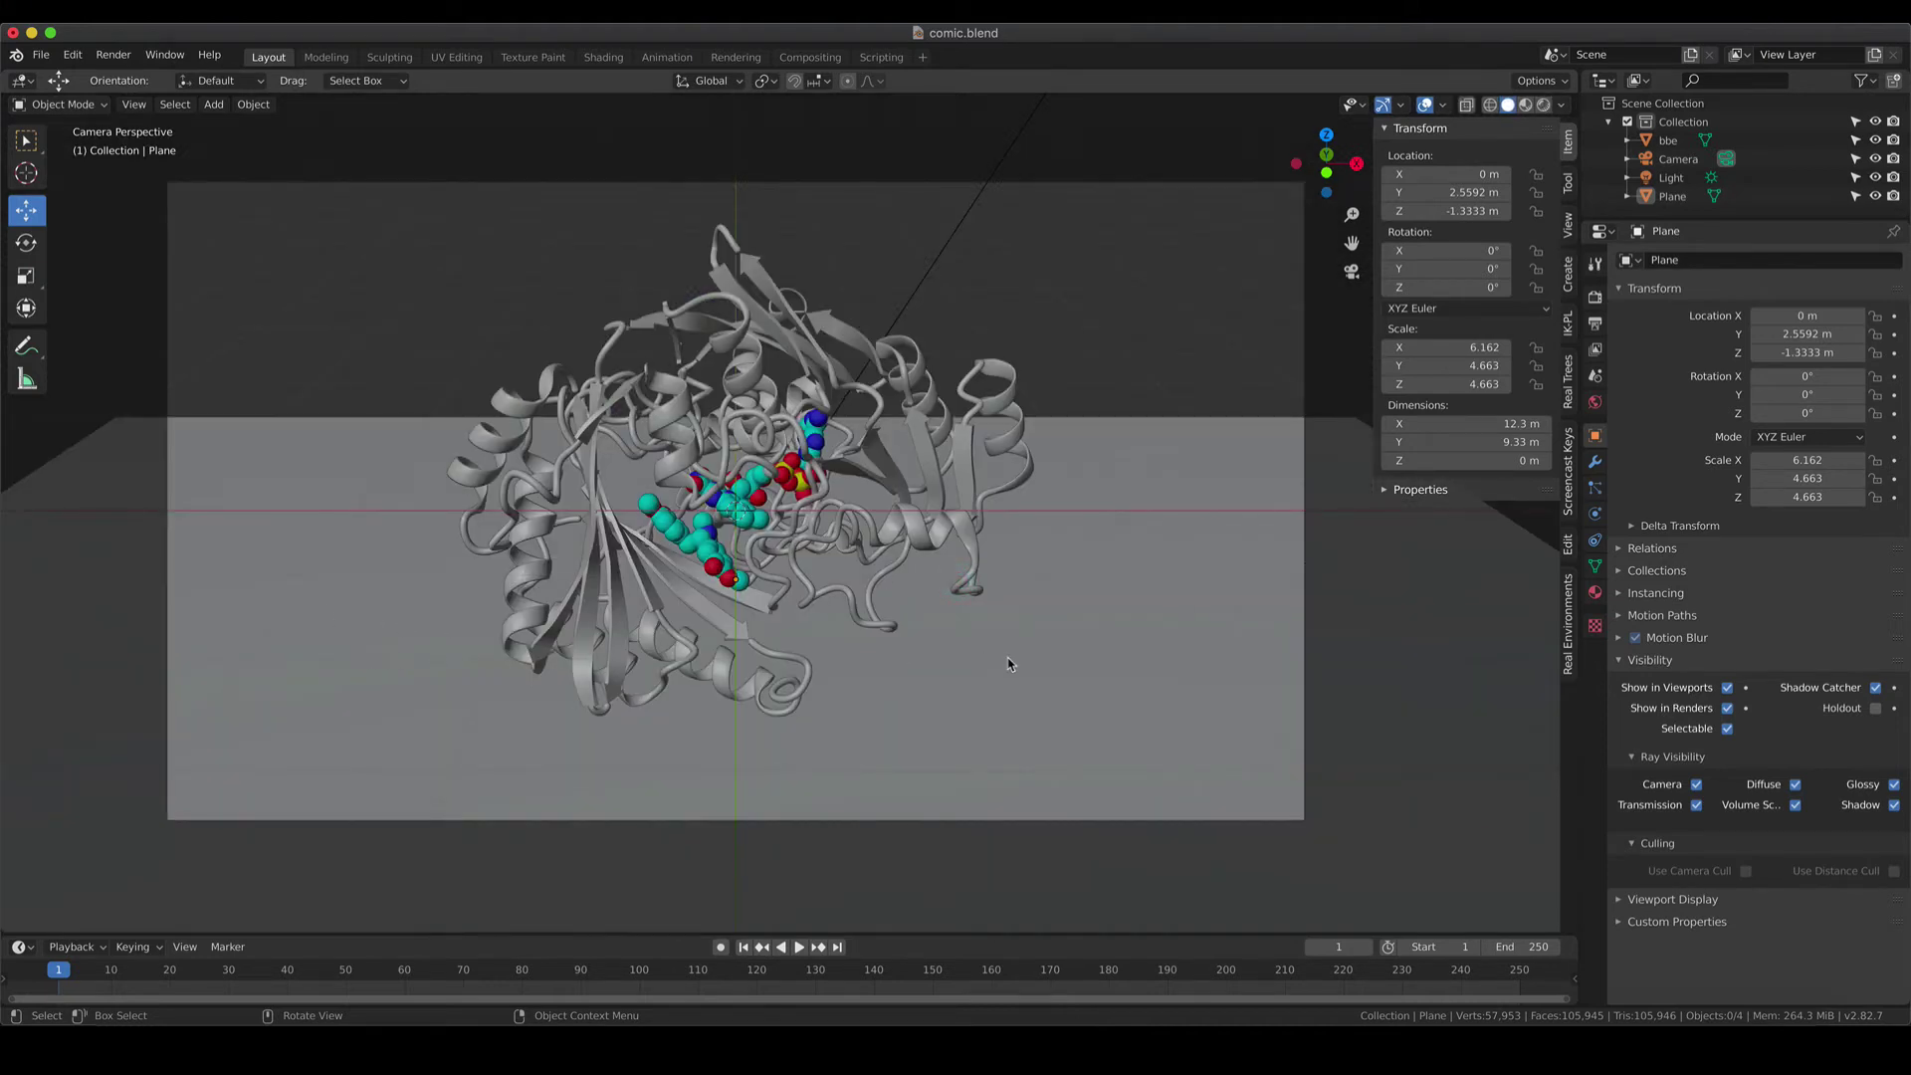
pyautogui.click(1008, 664)
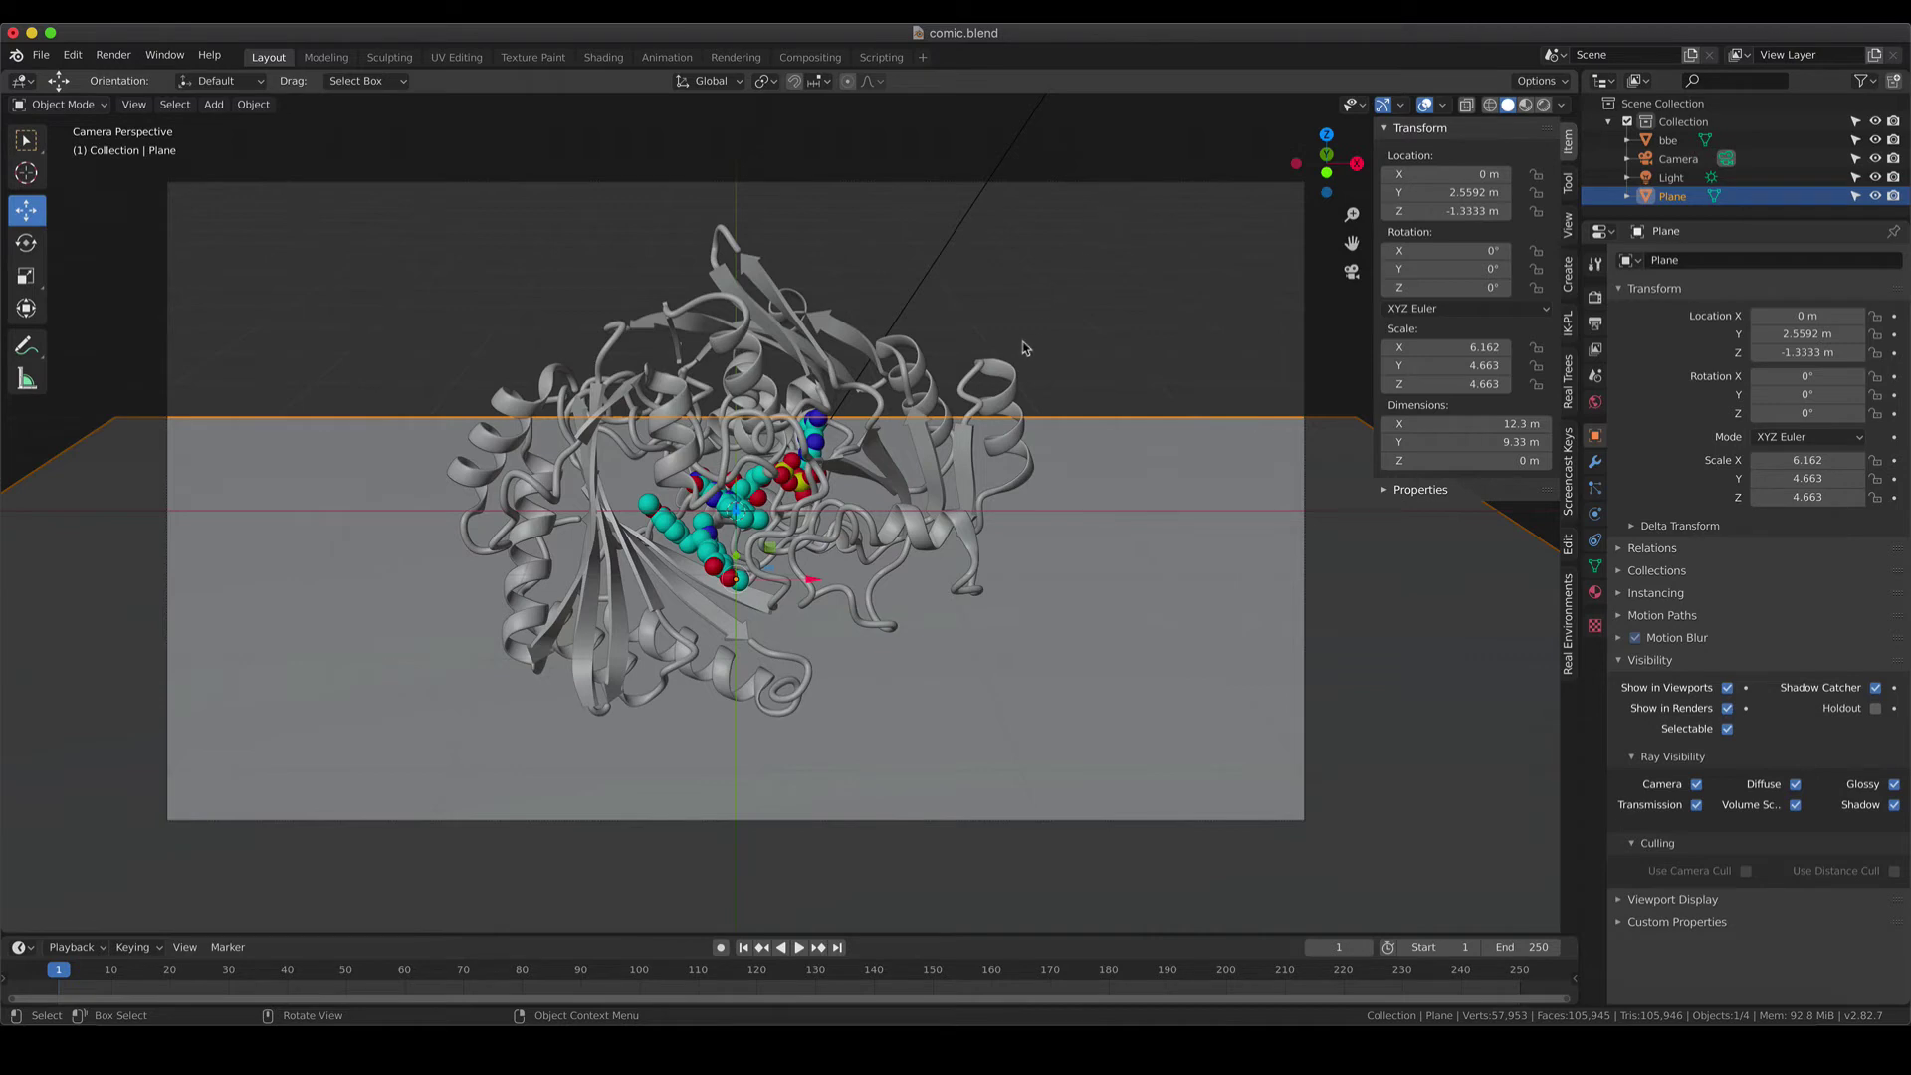
# Untick Border among the Freestyle Line Set edge types in View Layer Properties.
pyautogui.click(1595, 350)
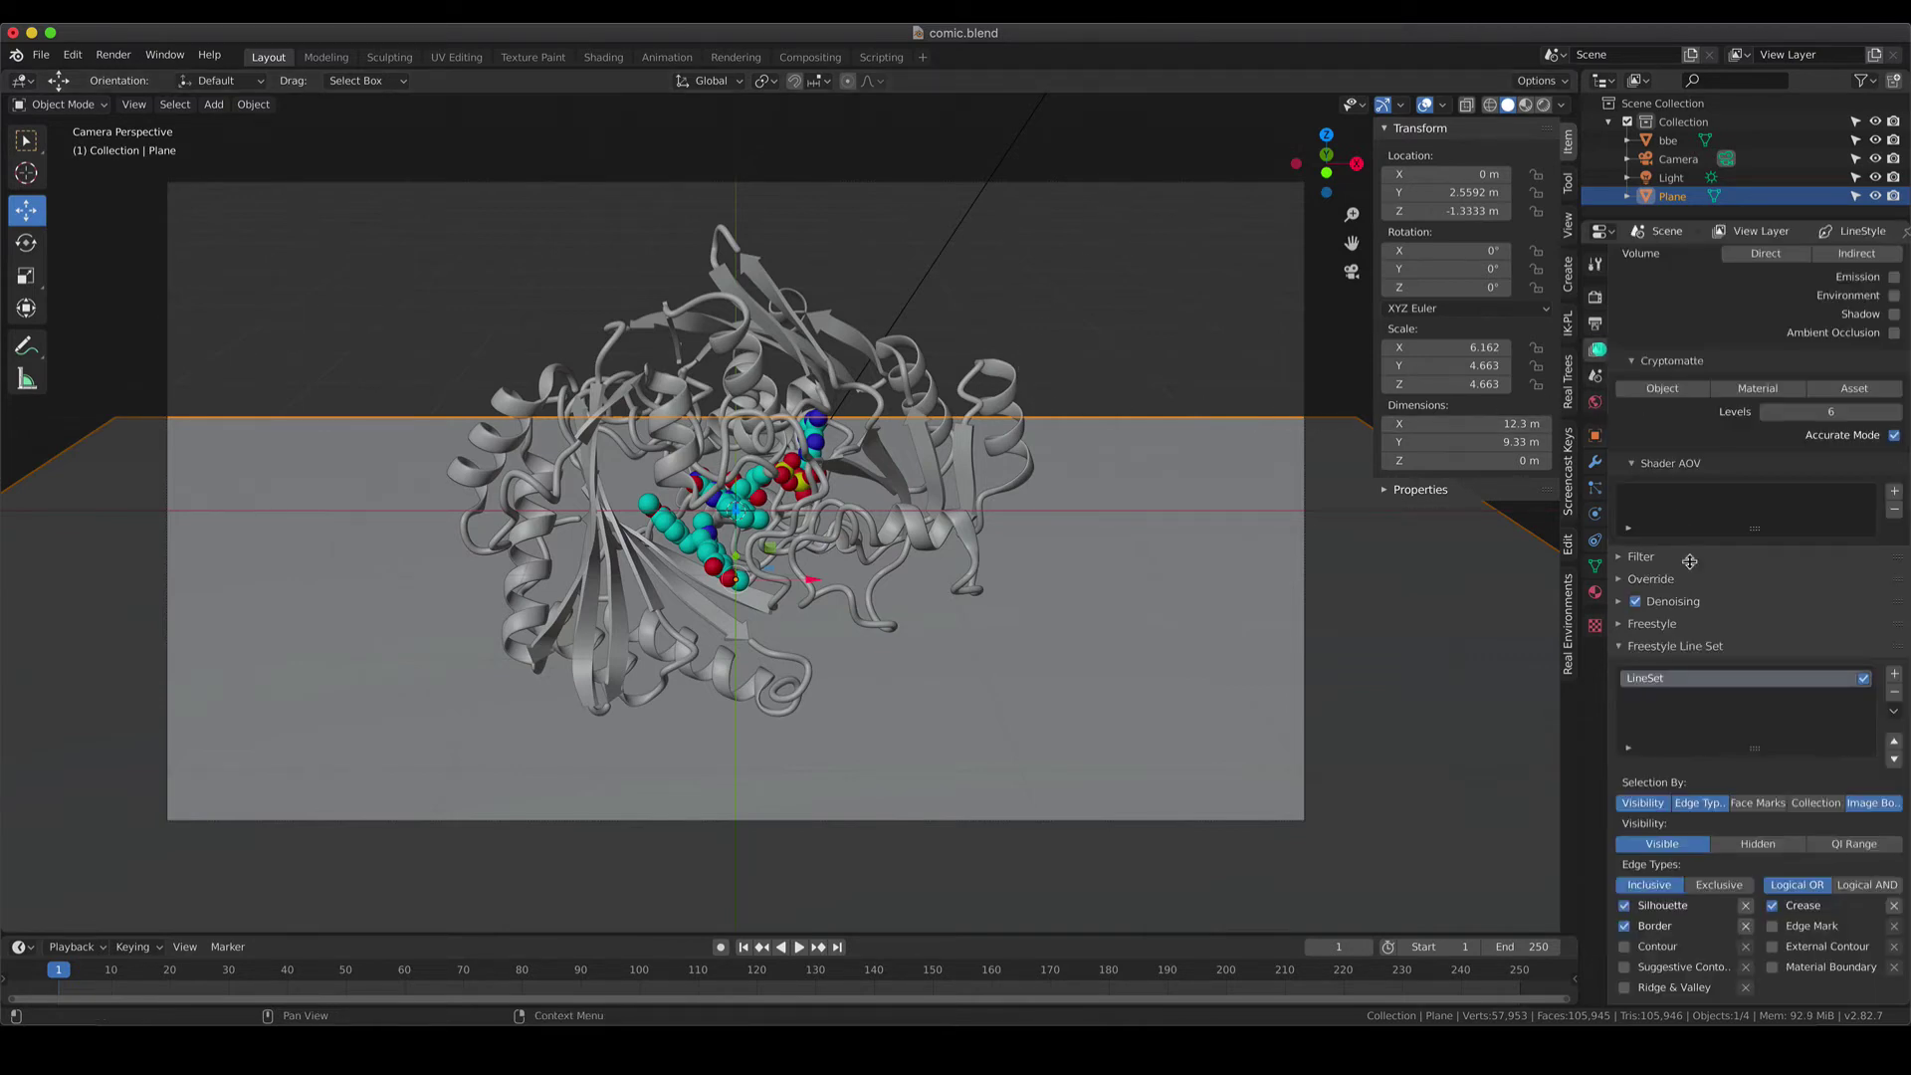
pyautogui.scroll(-10, 1697, 742)
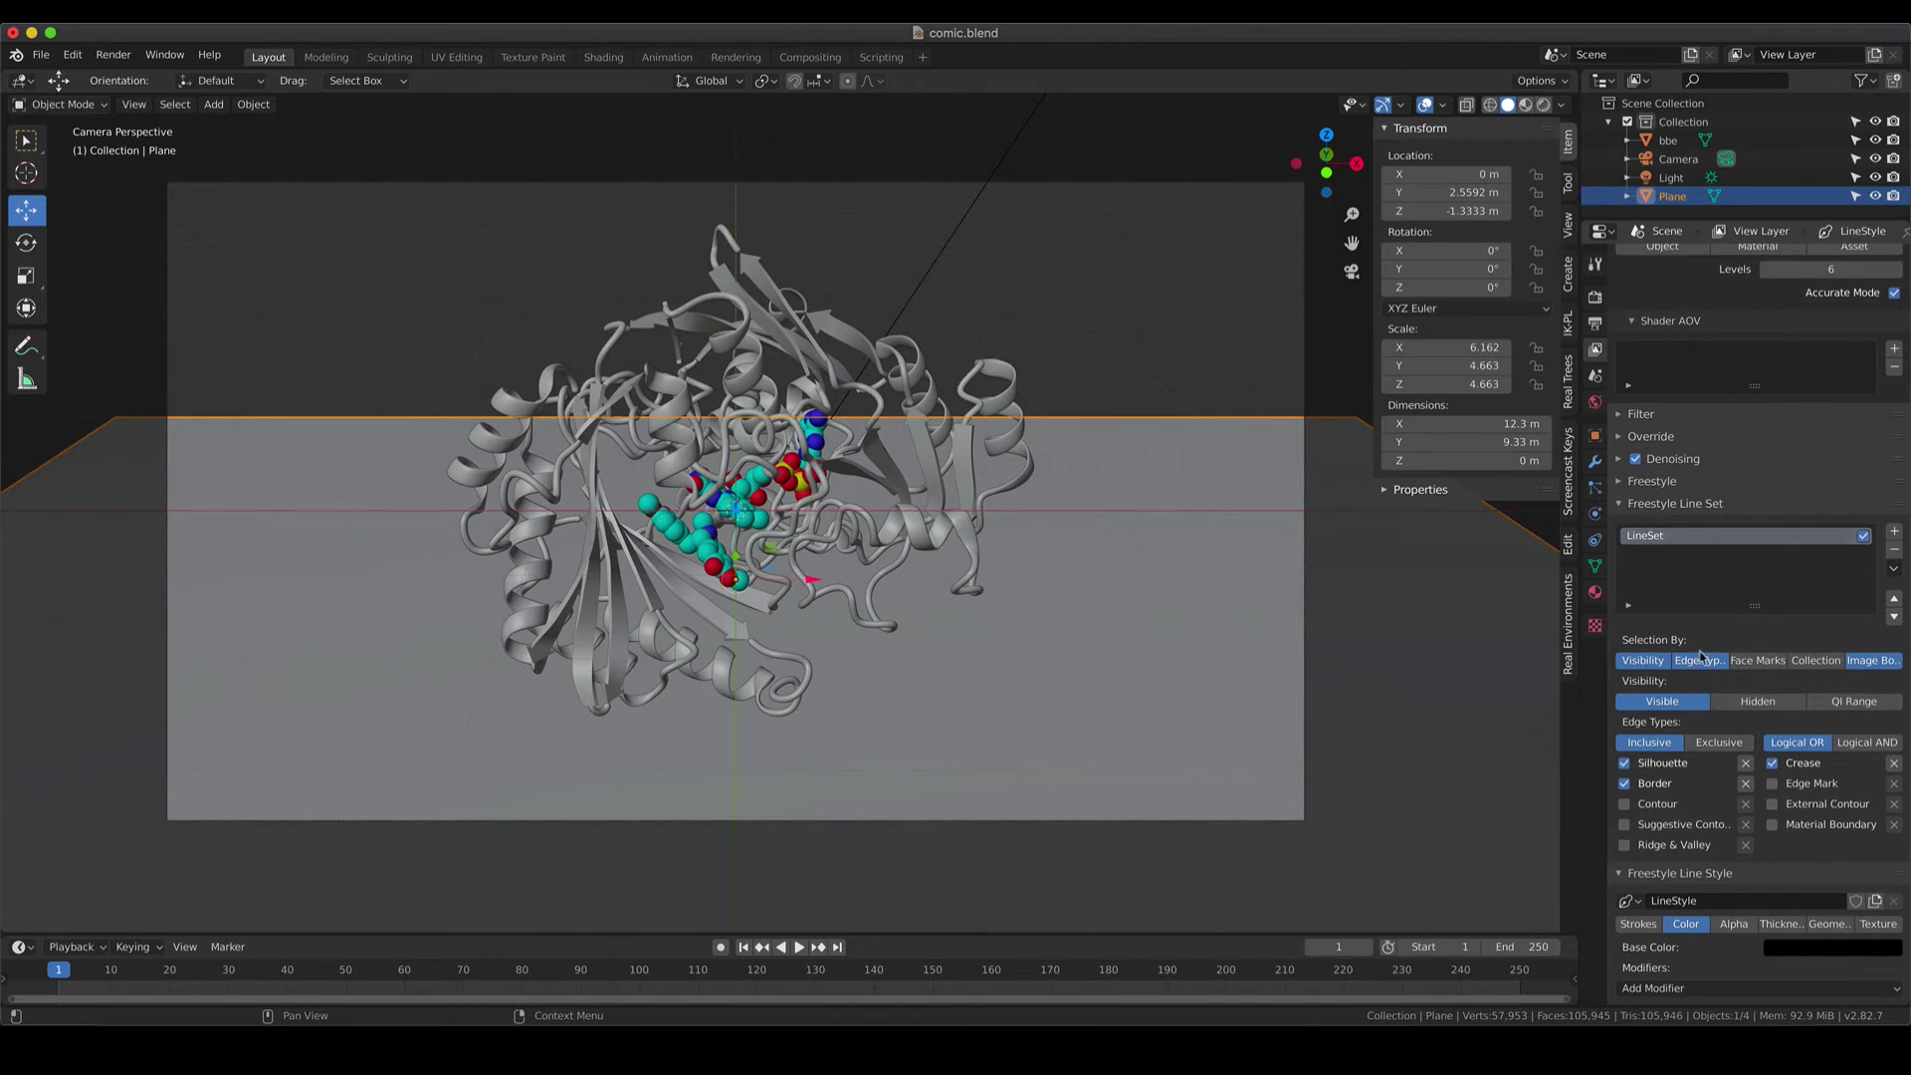
pyautogui.click(1625, 784)
# Render a test image, enlarge and inspect it, close it, then select the protein bbe.
pyautogui.click(113, 54)
pyautogui.click(128, 77)
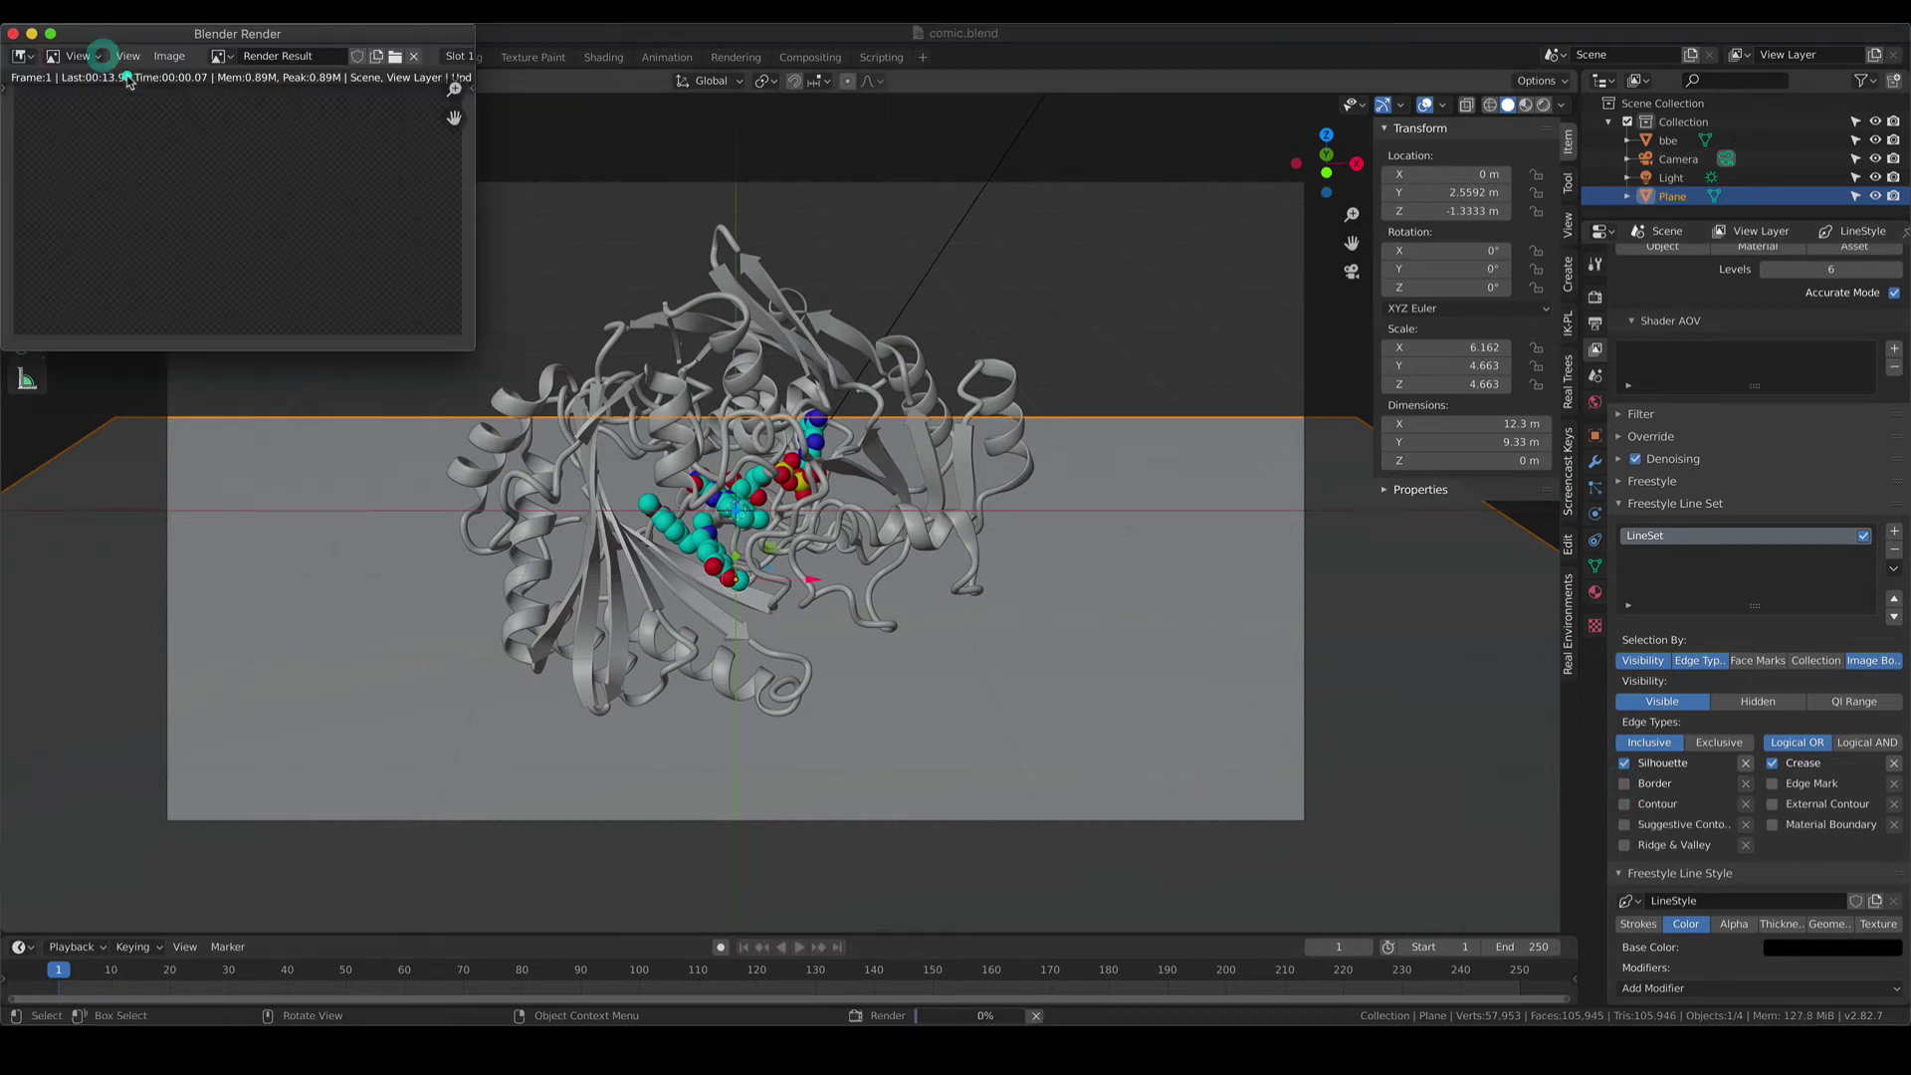
pyautogui.moveTo(481, 346); pyautogui.dragTo(1262, 703)
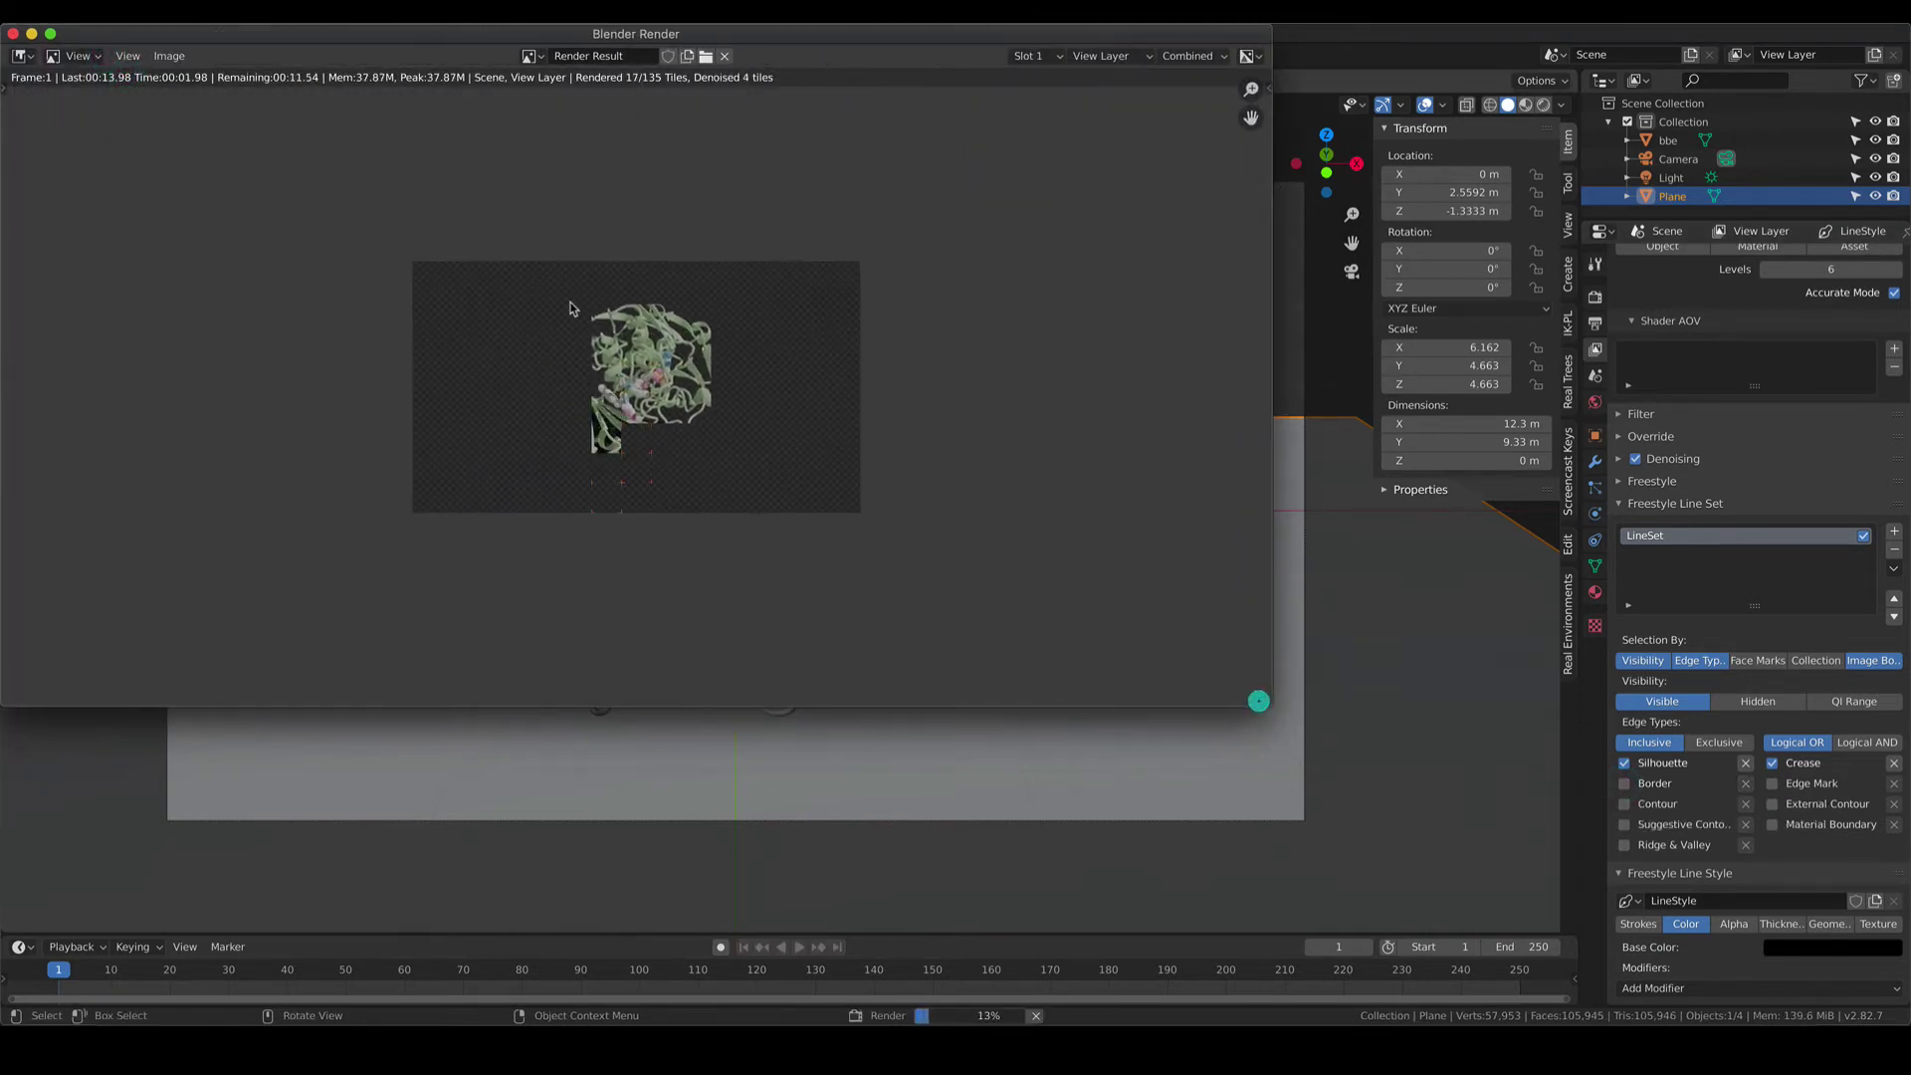
pyautogui.scroll(3, 573, 298)
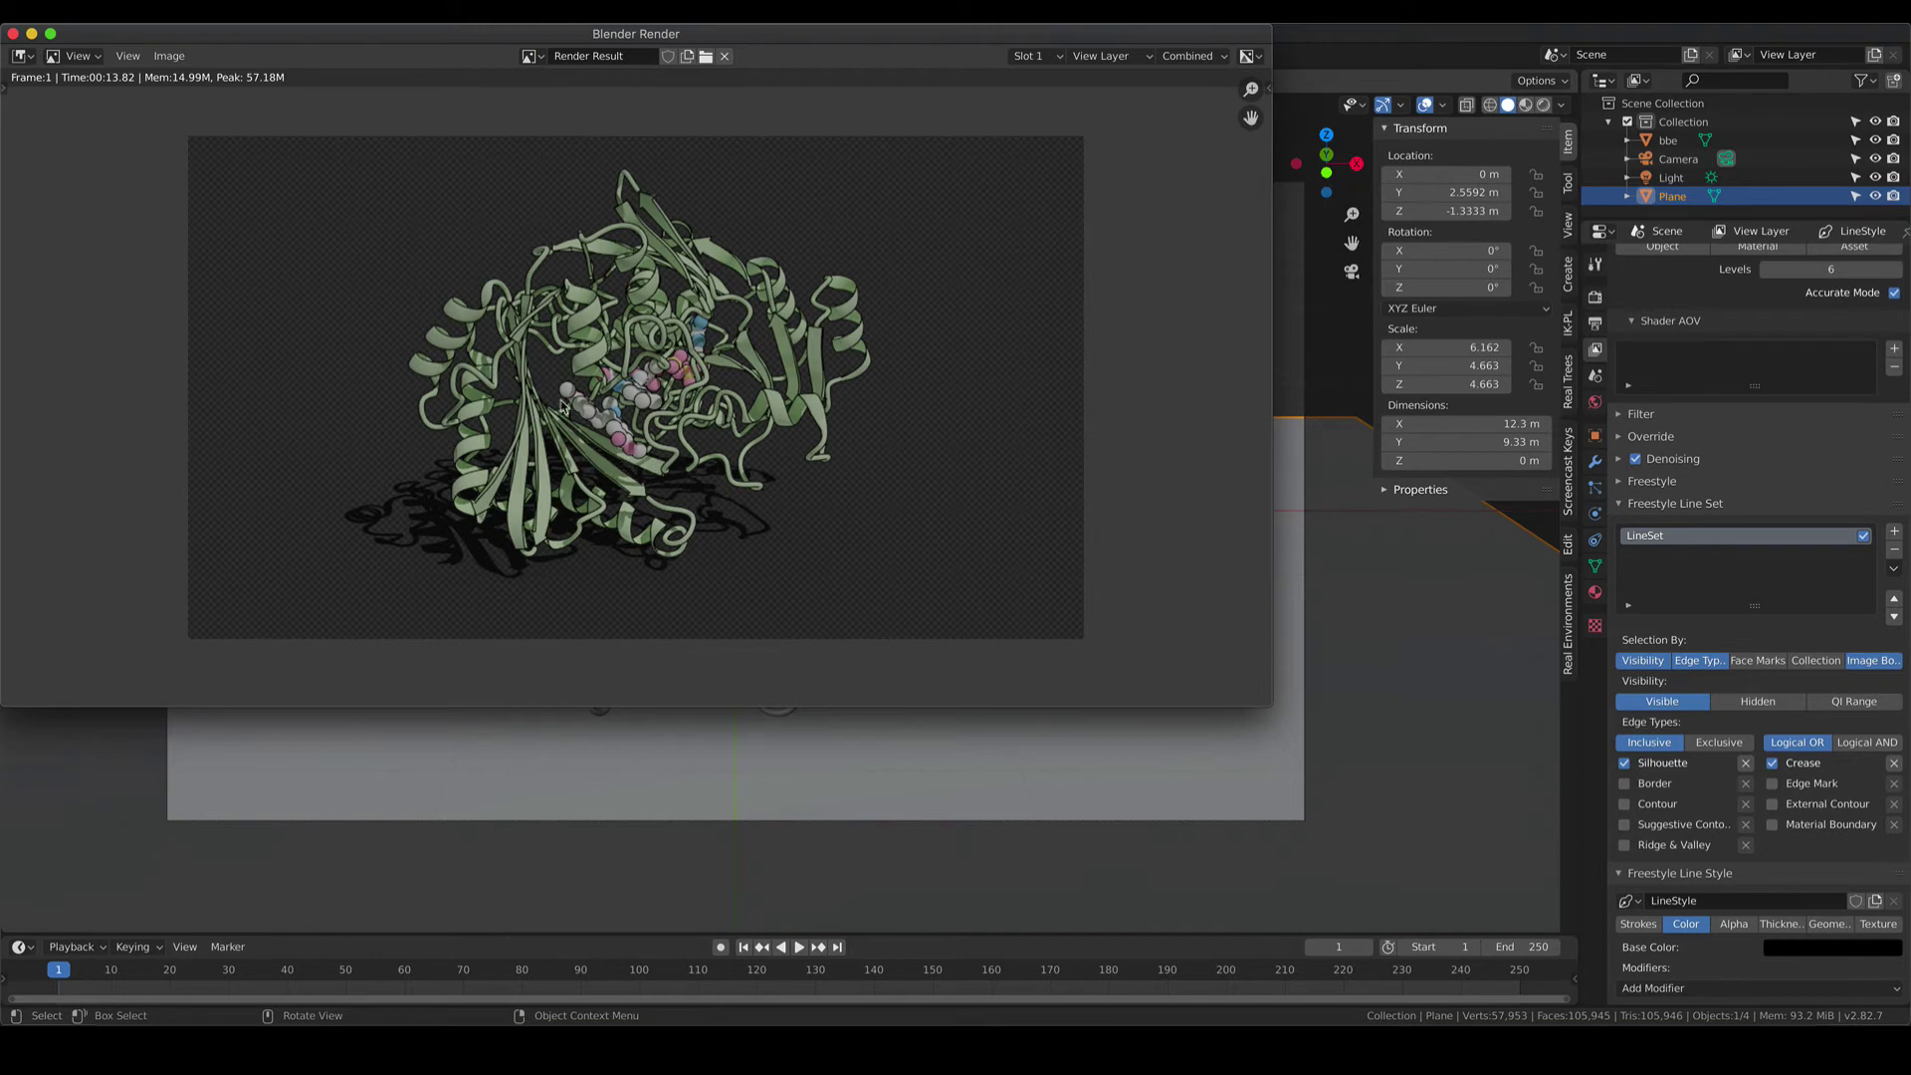
pyautogui.scroll(1, 619, 408)
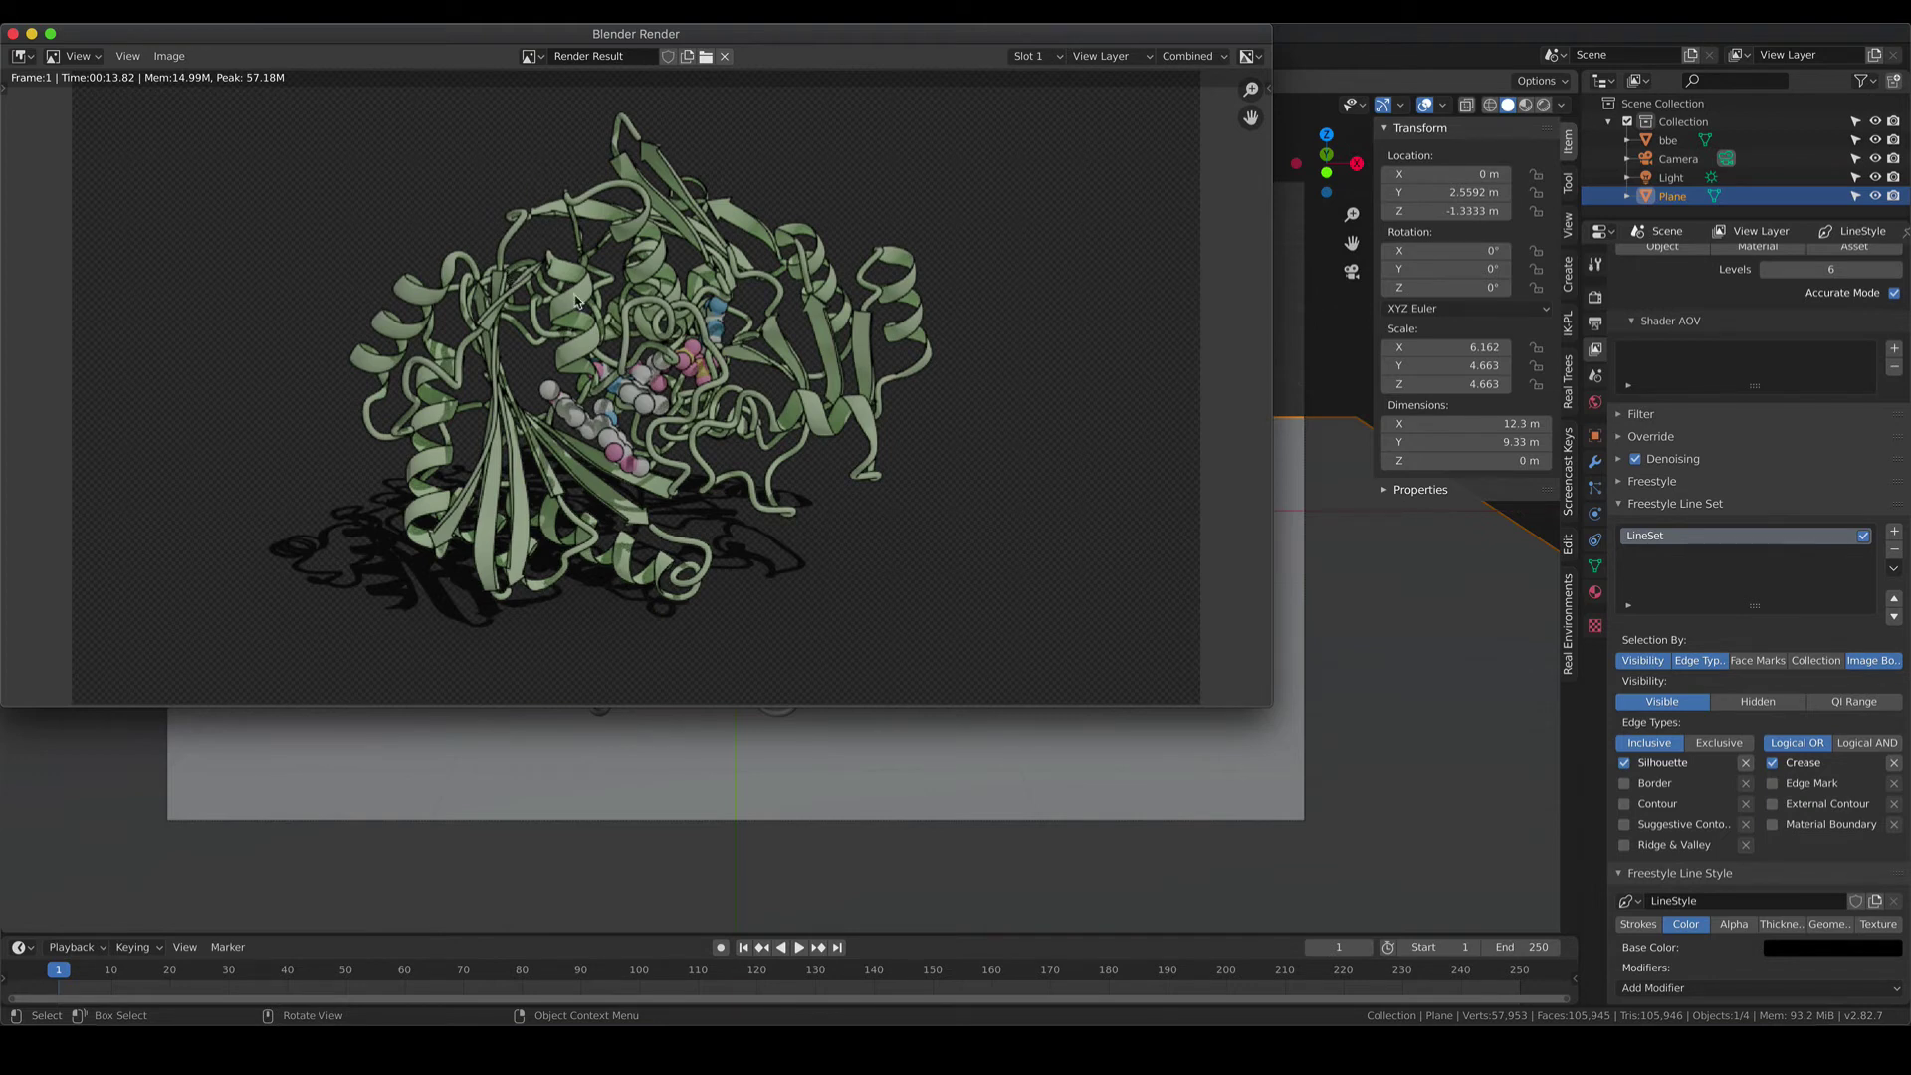
pyautogui.click(13, 33)
pyautogui.click(997, 405)
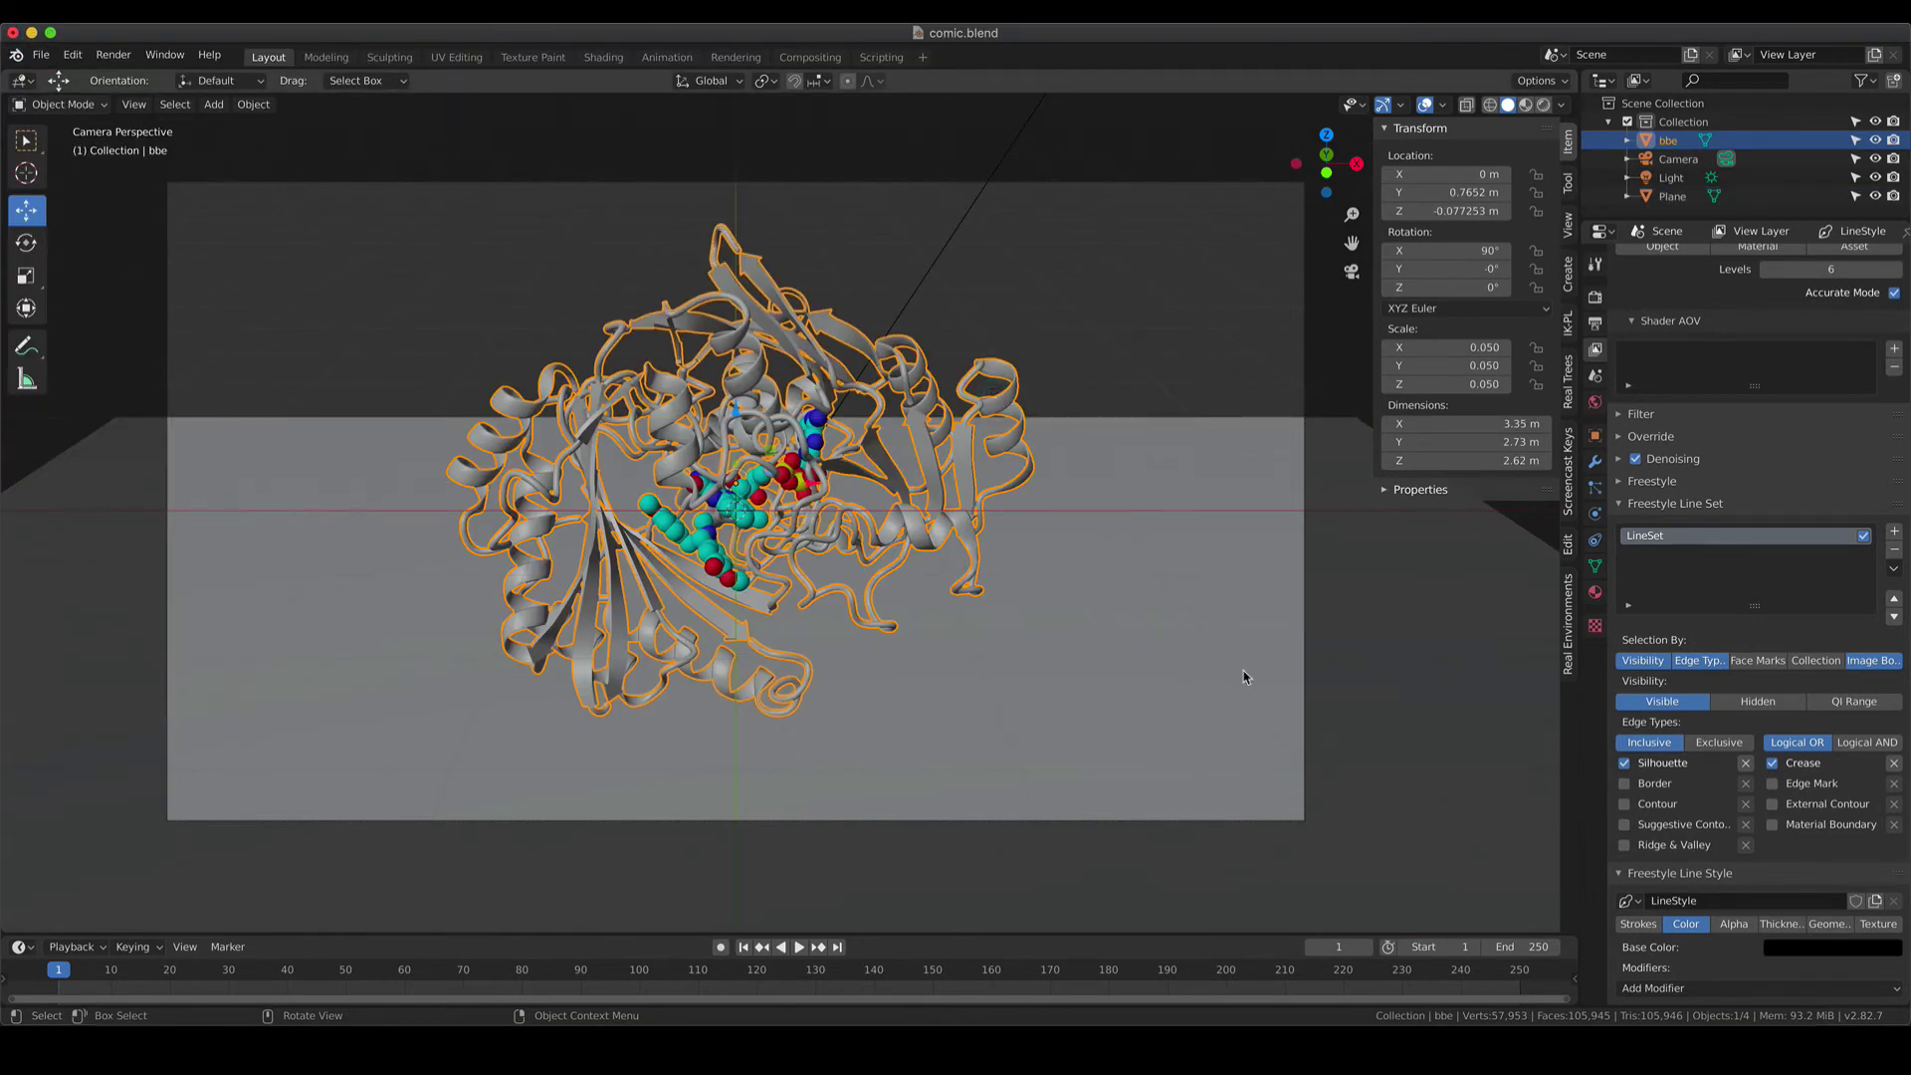
# Change the RGBAffff7f00 material's surface shader from Principled BSDF to Holdout.
pyautogui.click(1595, 594)
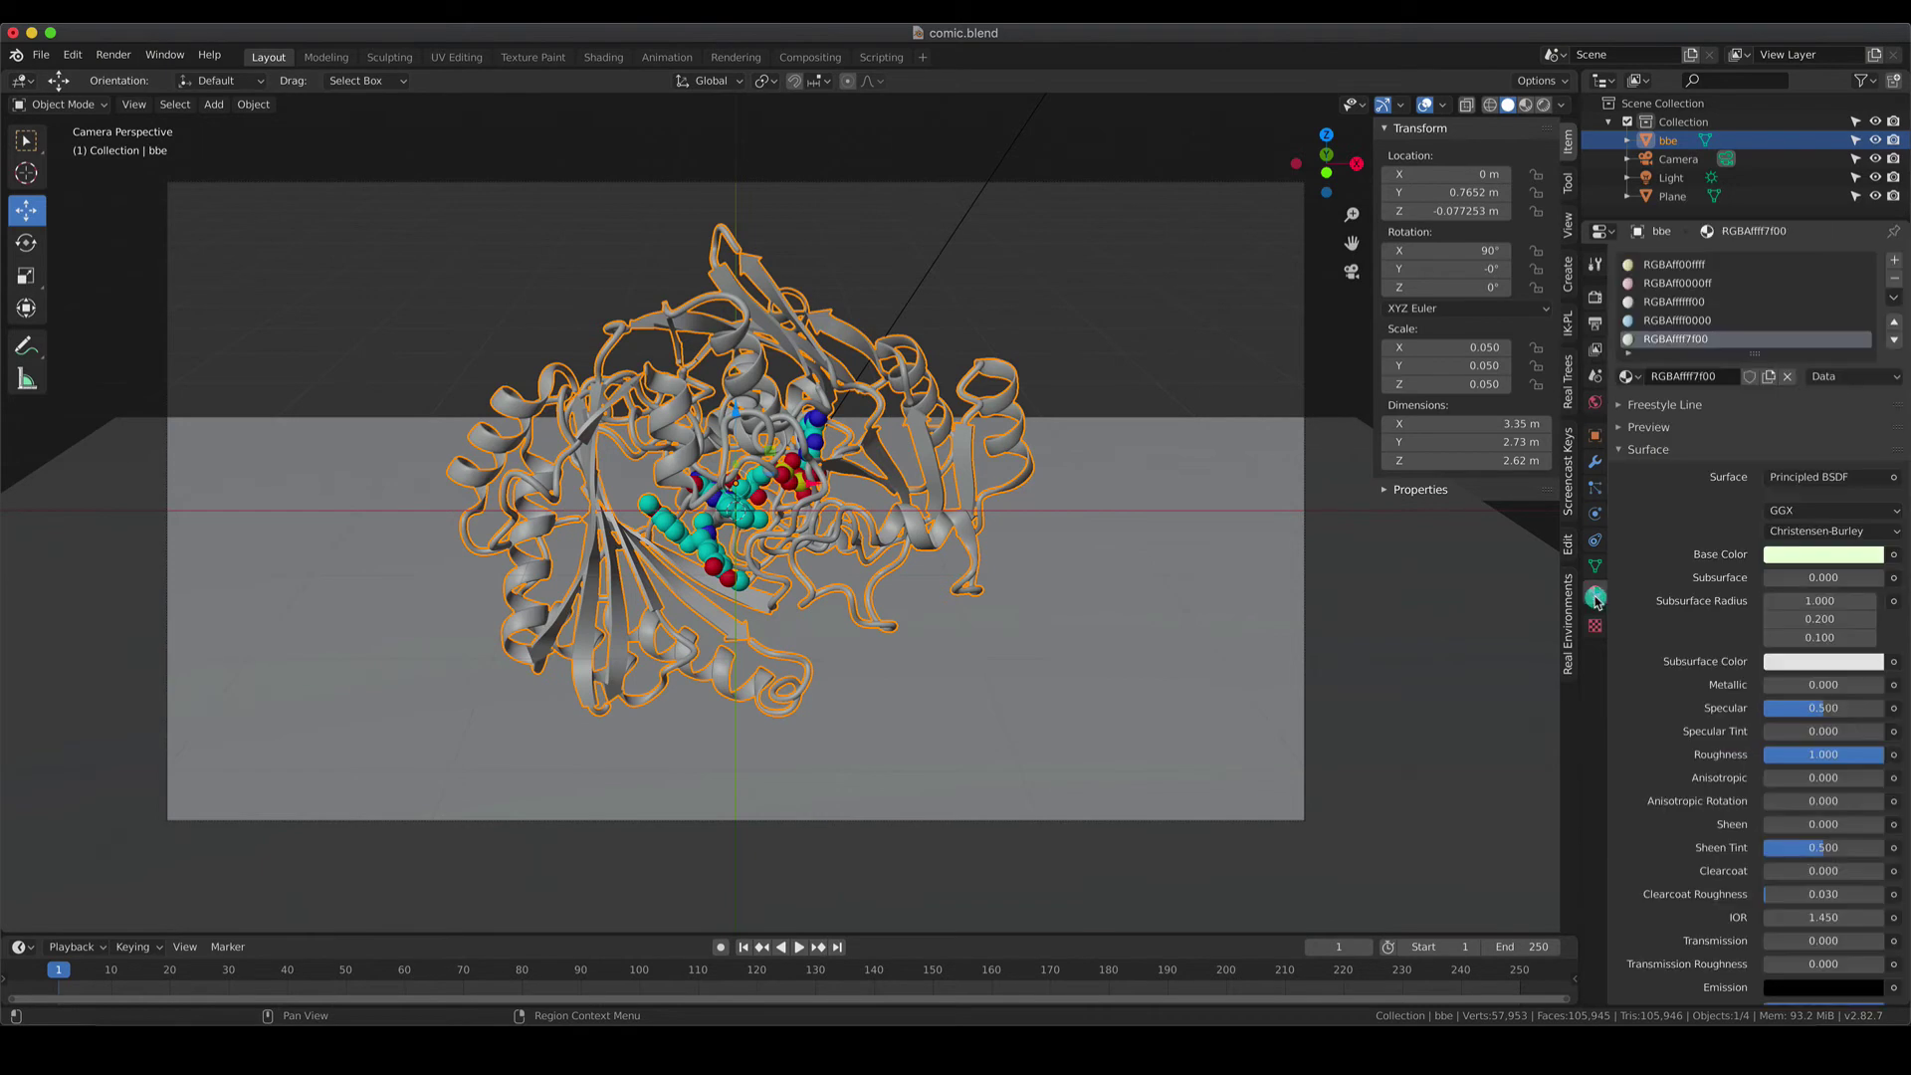
pyautogui.click(1835, 480)
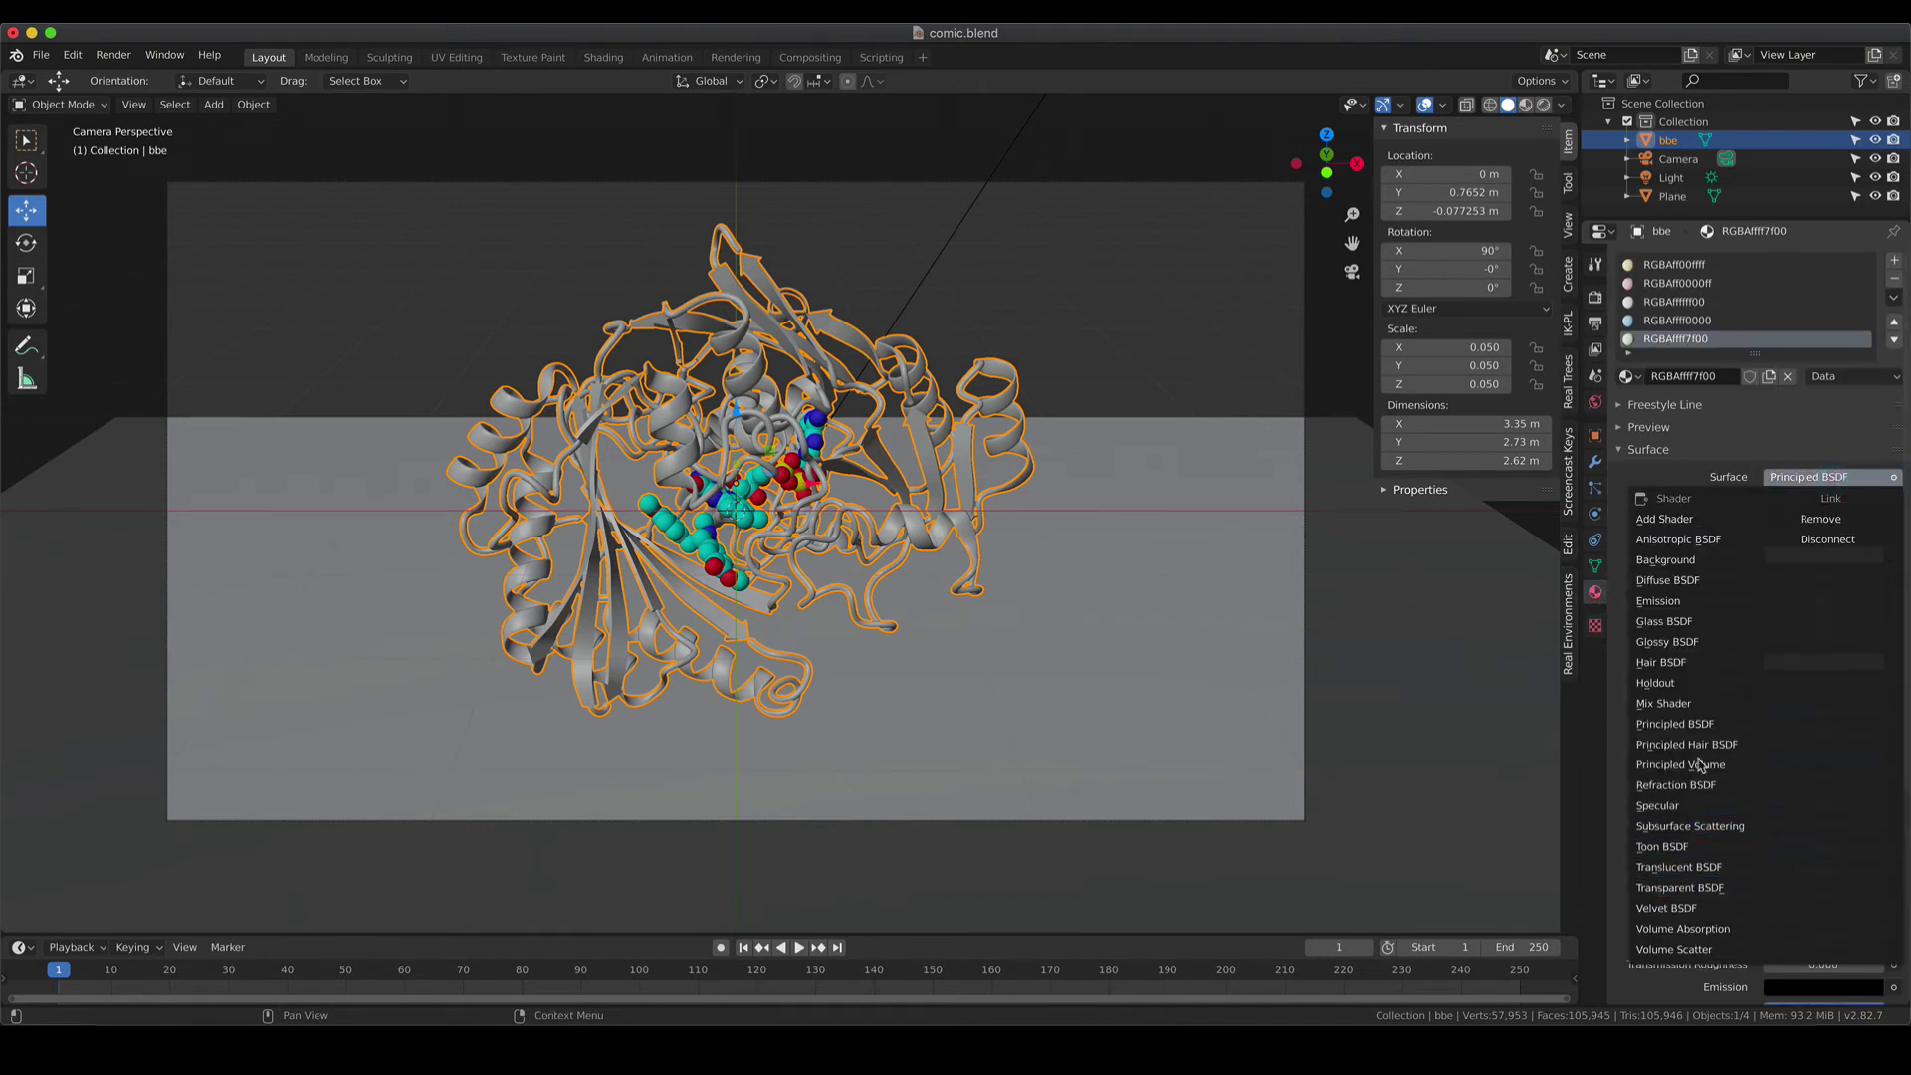
pyautogui.click(1701, 688)
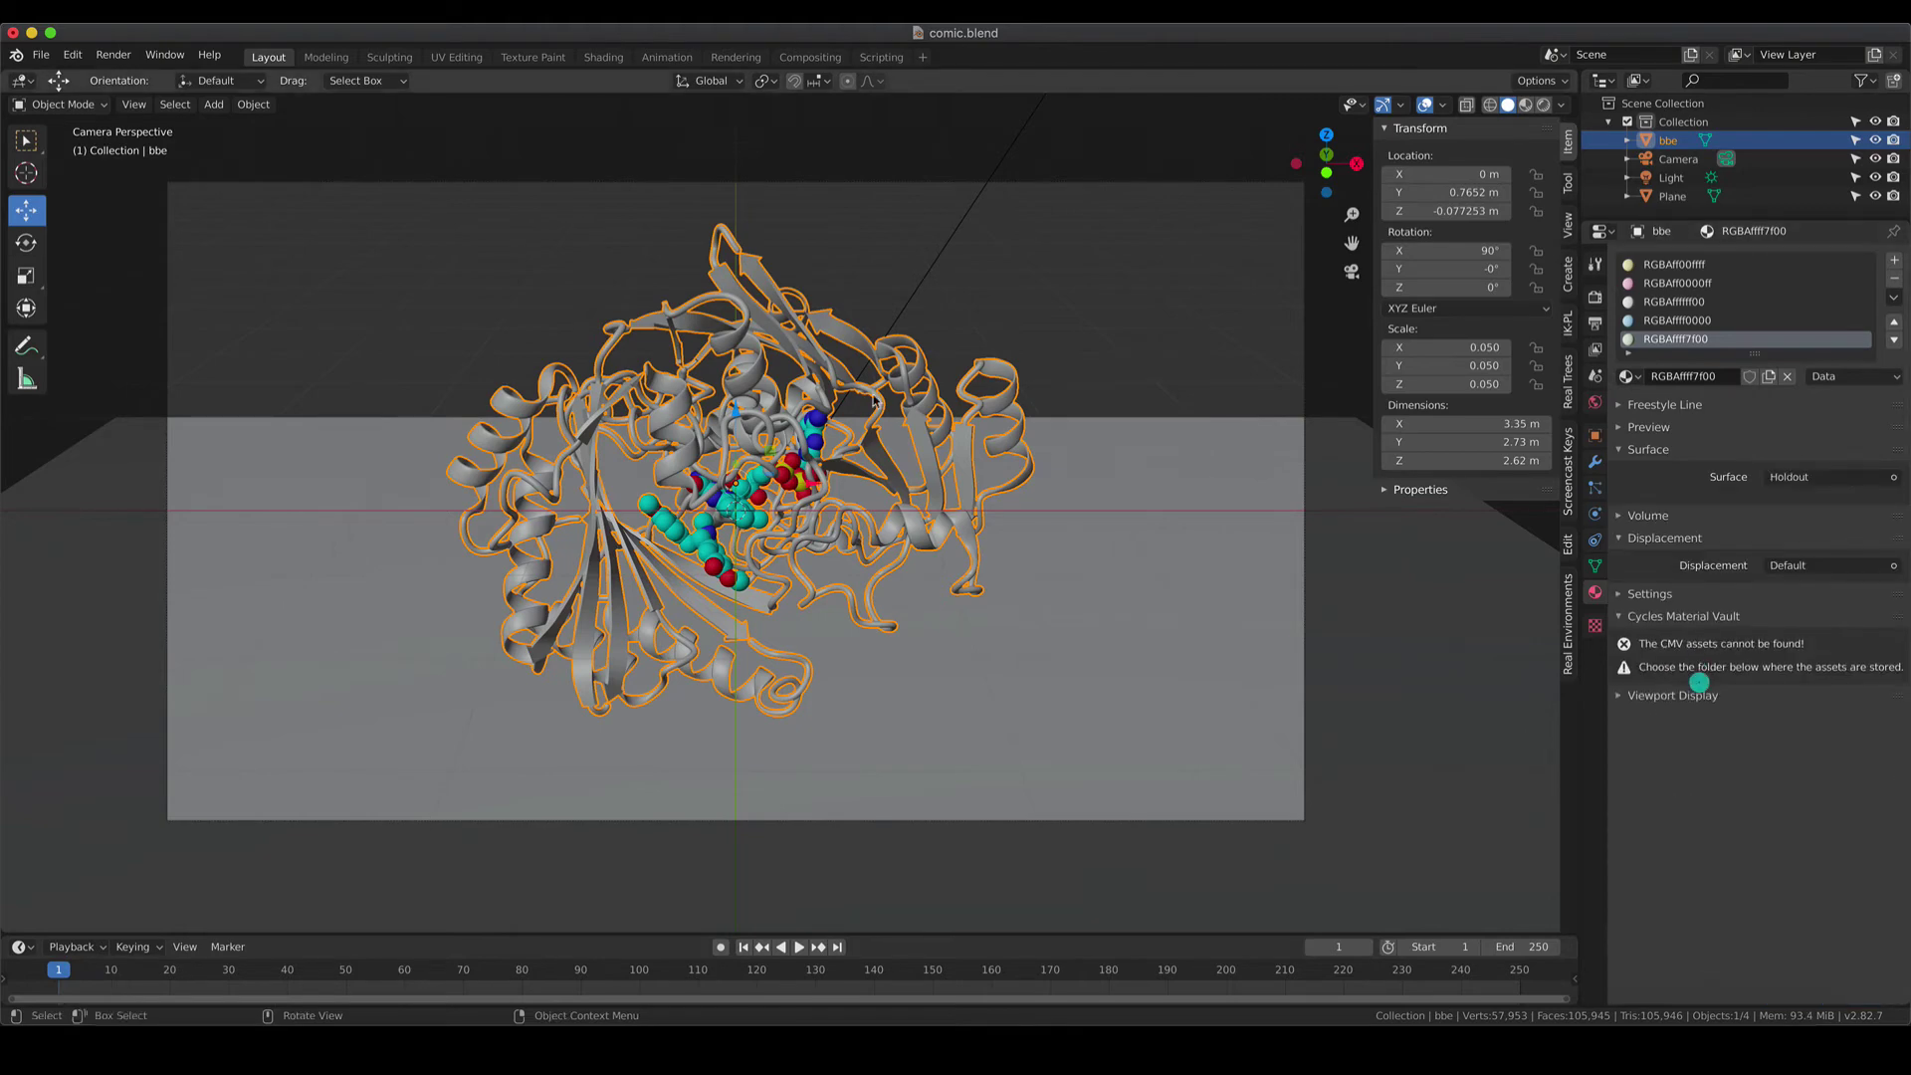
# Switch the viewport to rendered shading to preview the held-out protein.
pyautogui.press('z')
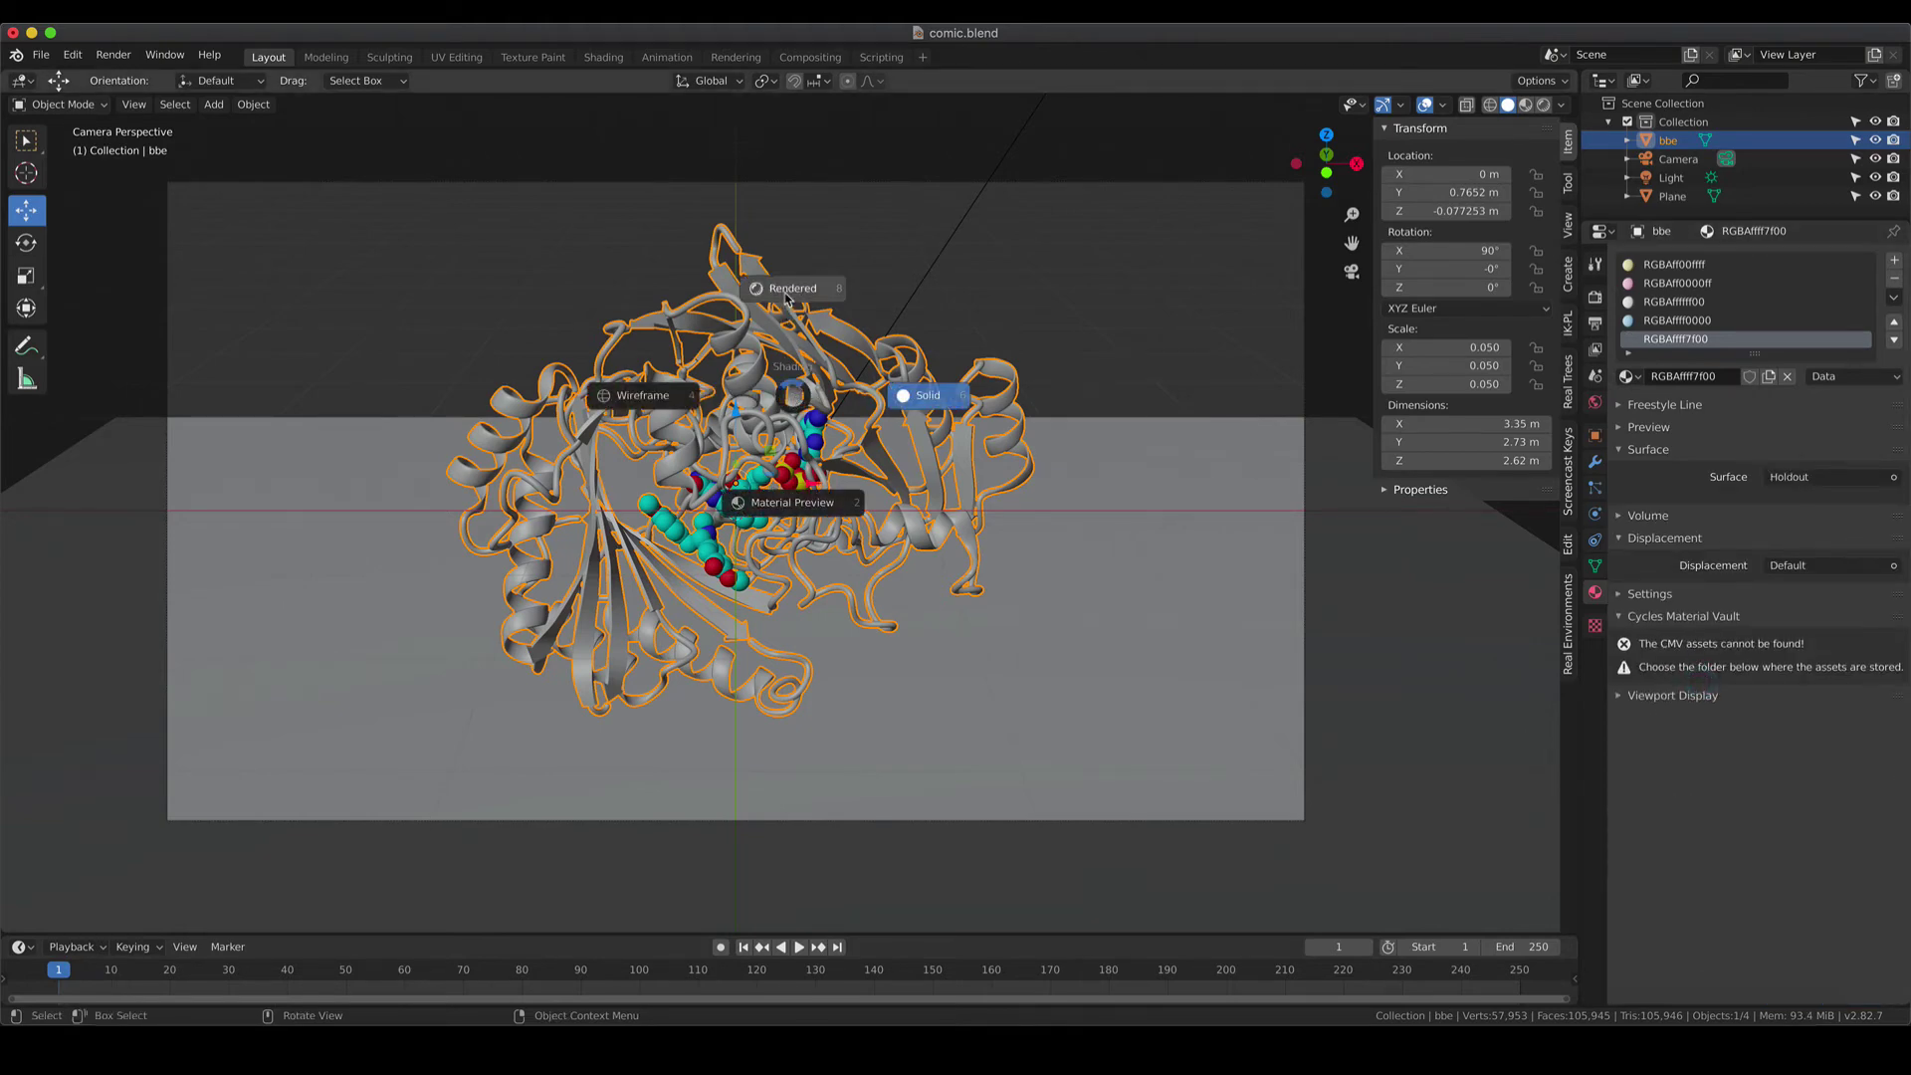
pyautogui.click(788, 299)
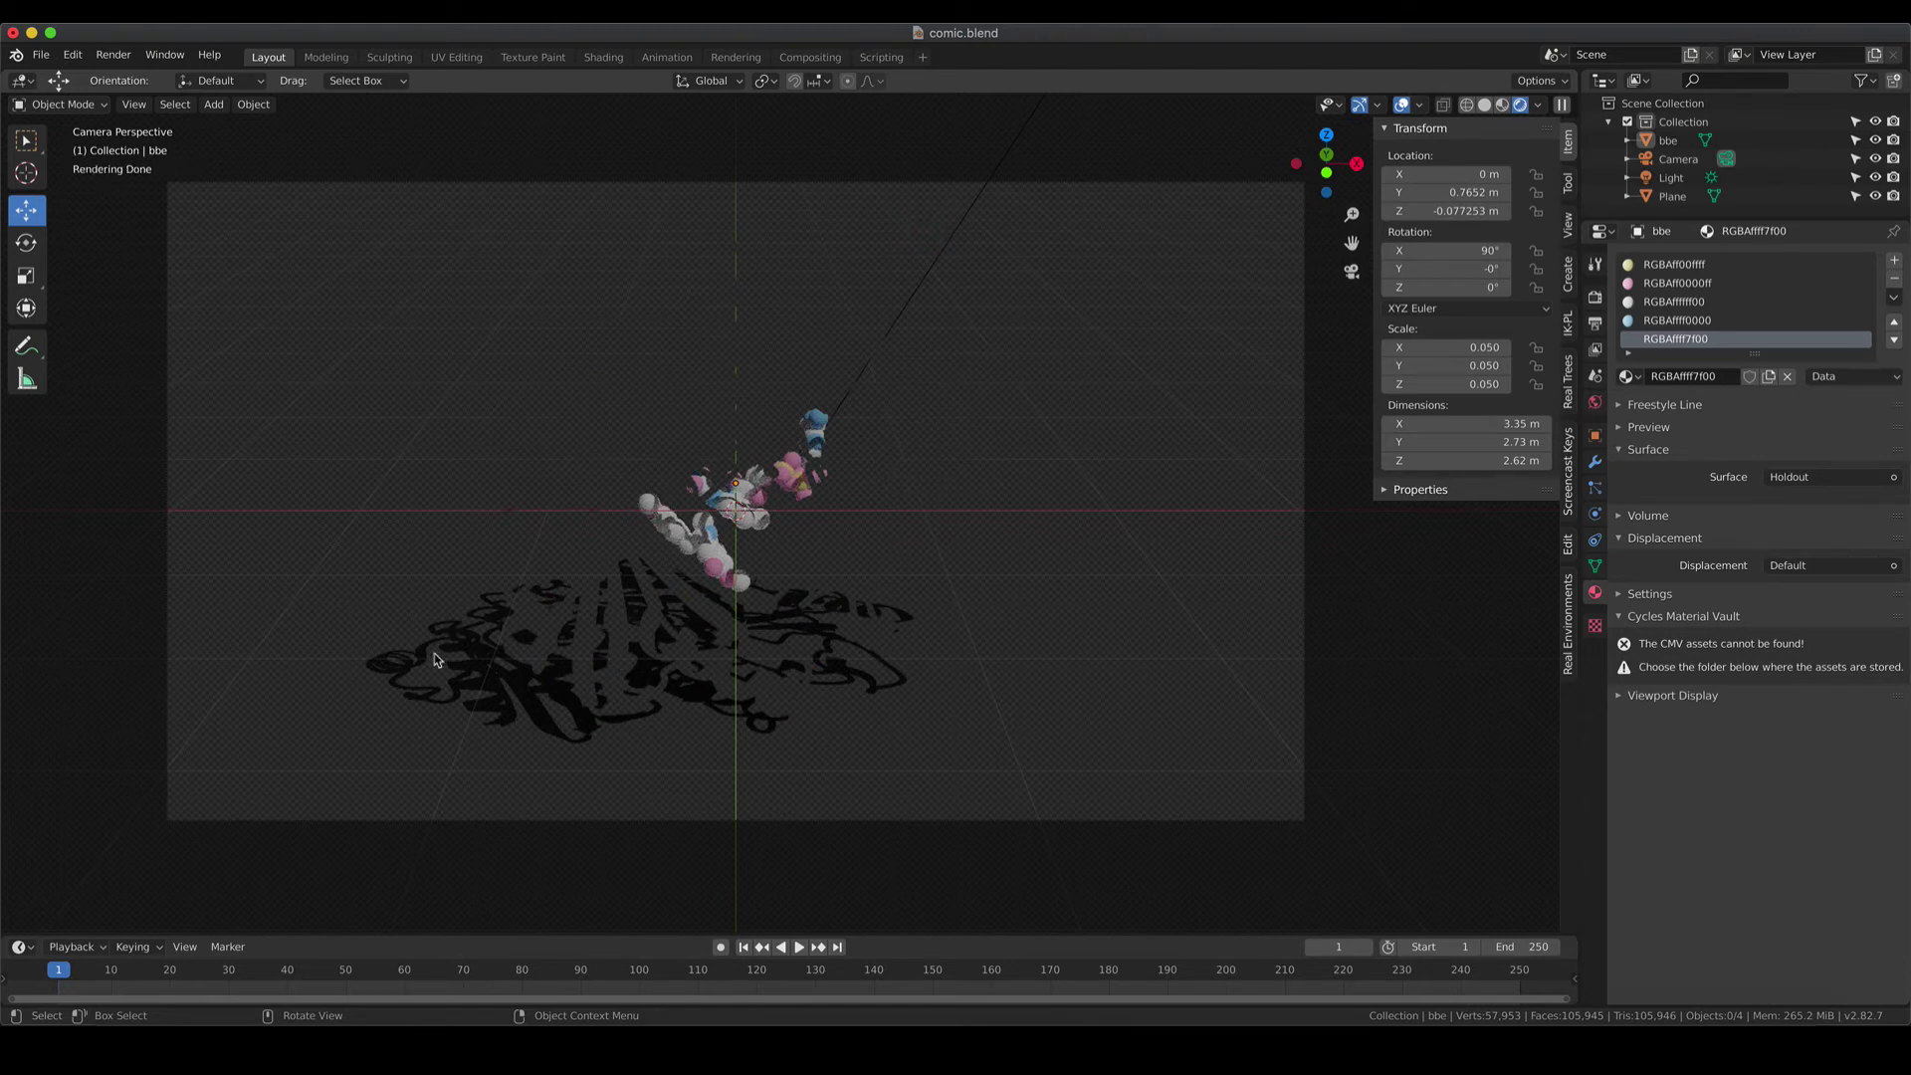
pyautogui.scroll(4, 775, 513)
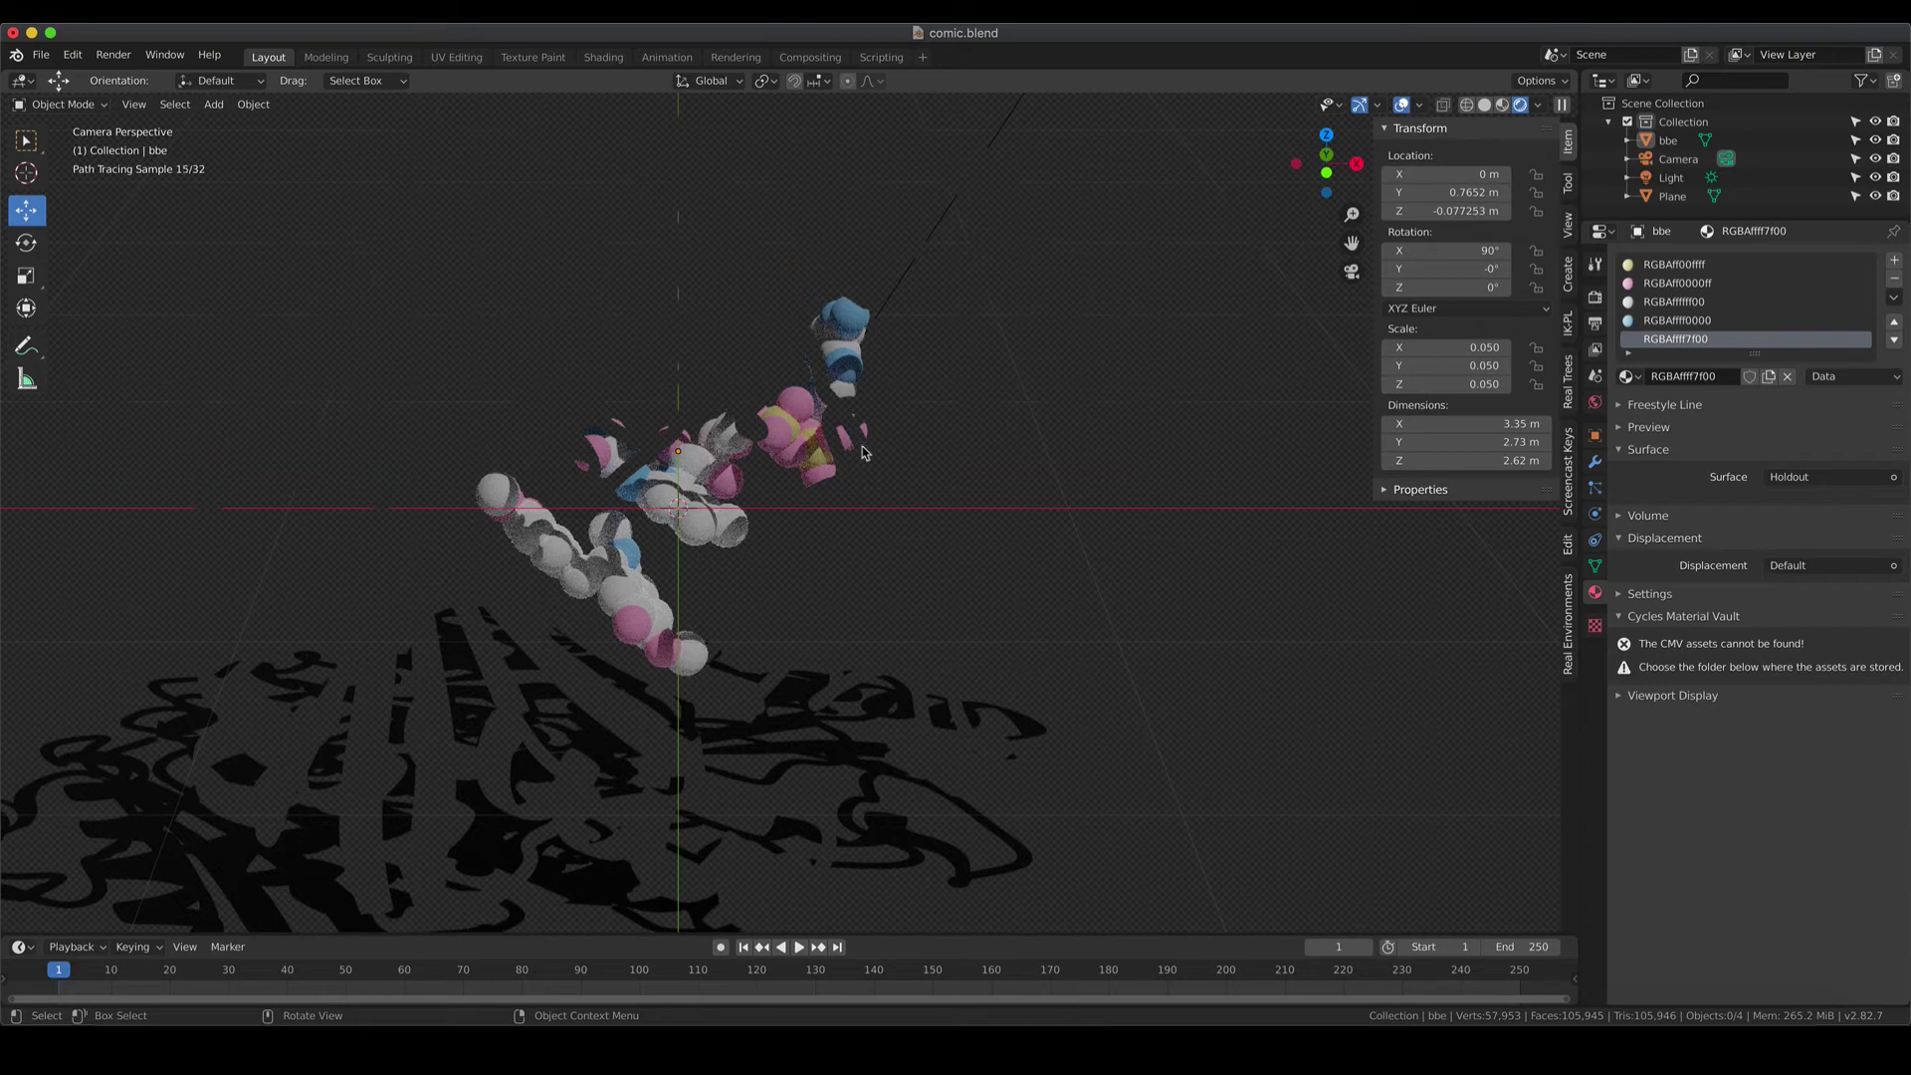
pyautogui.scroll(-3, 843, 468)
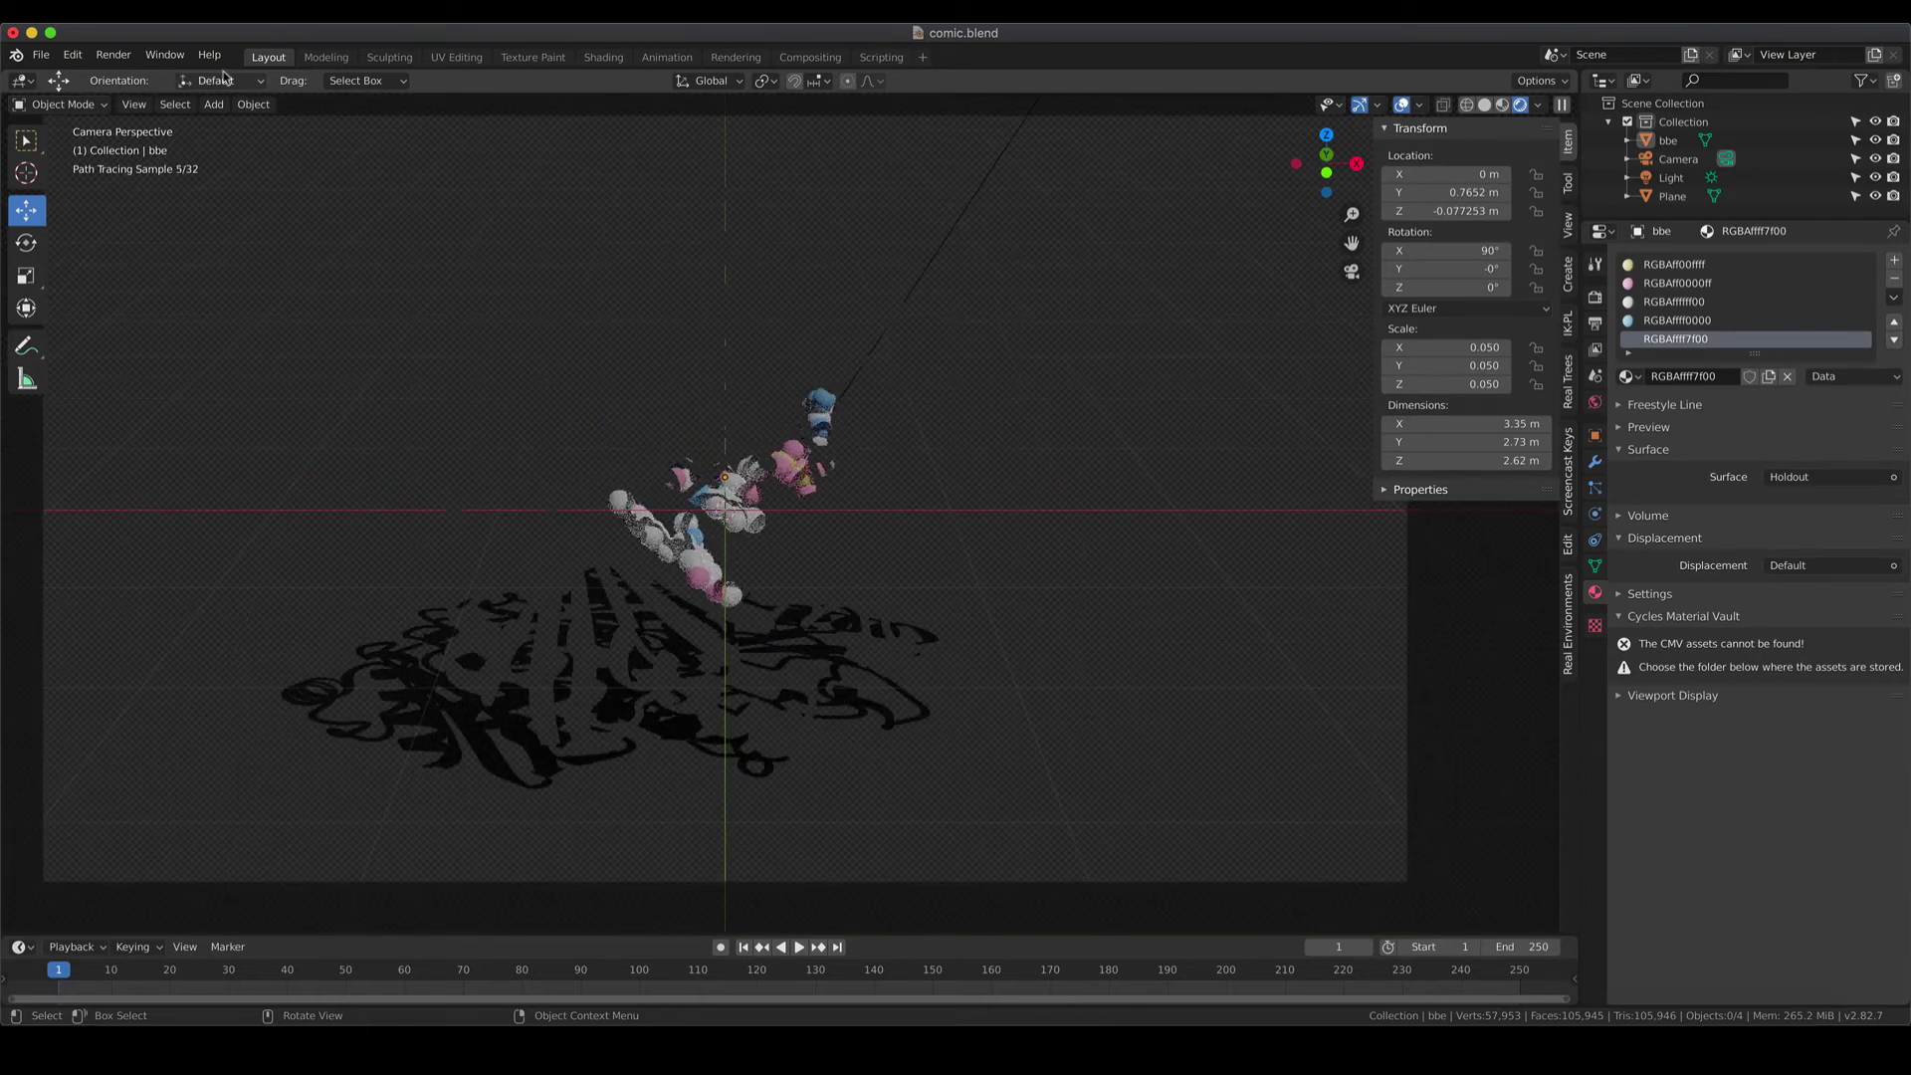
# Render a test image, enlarge and zoom the render window to inspect it, then close it.
pyautogui.click(113, 55)
pyautogui.click(134, 79)
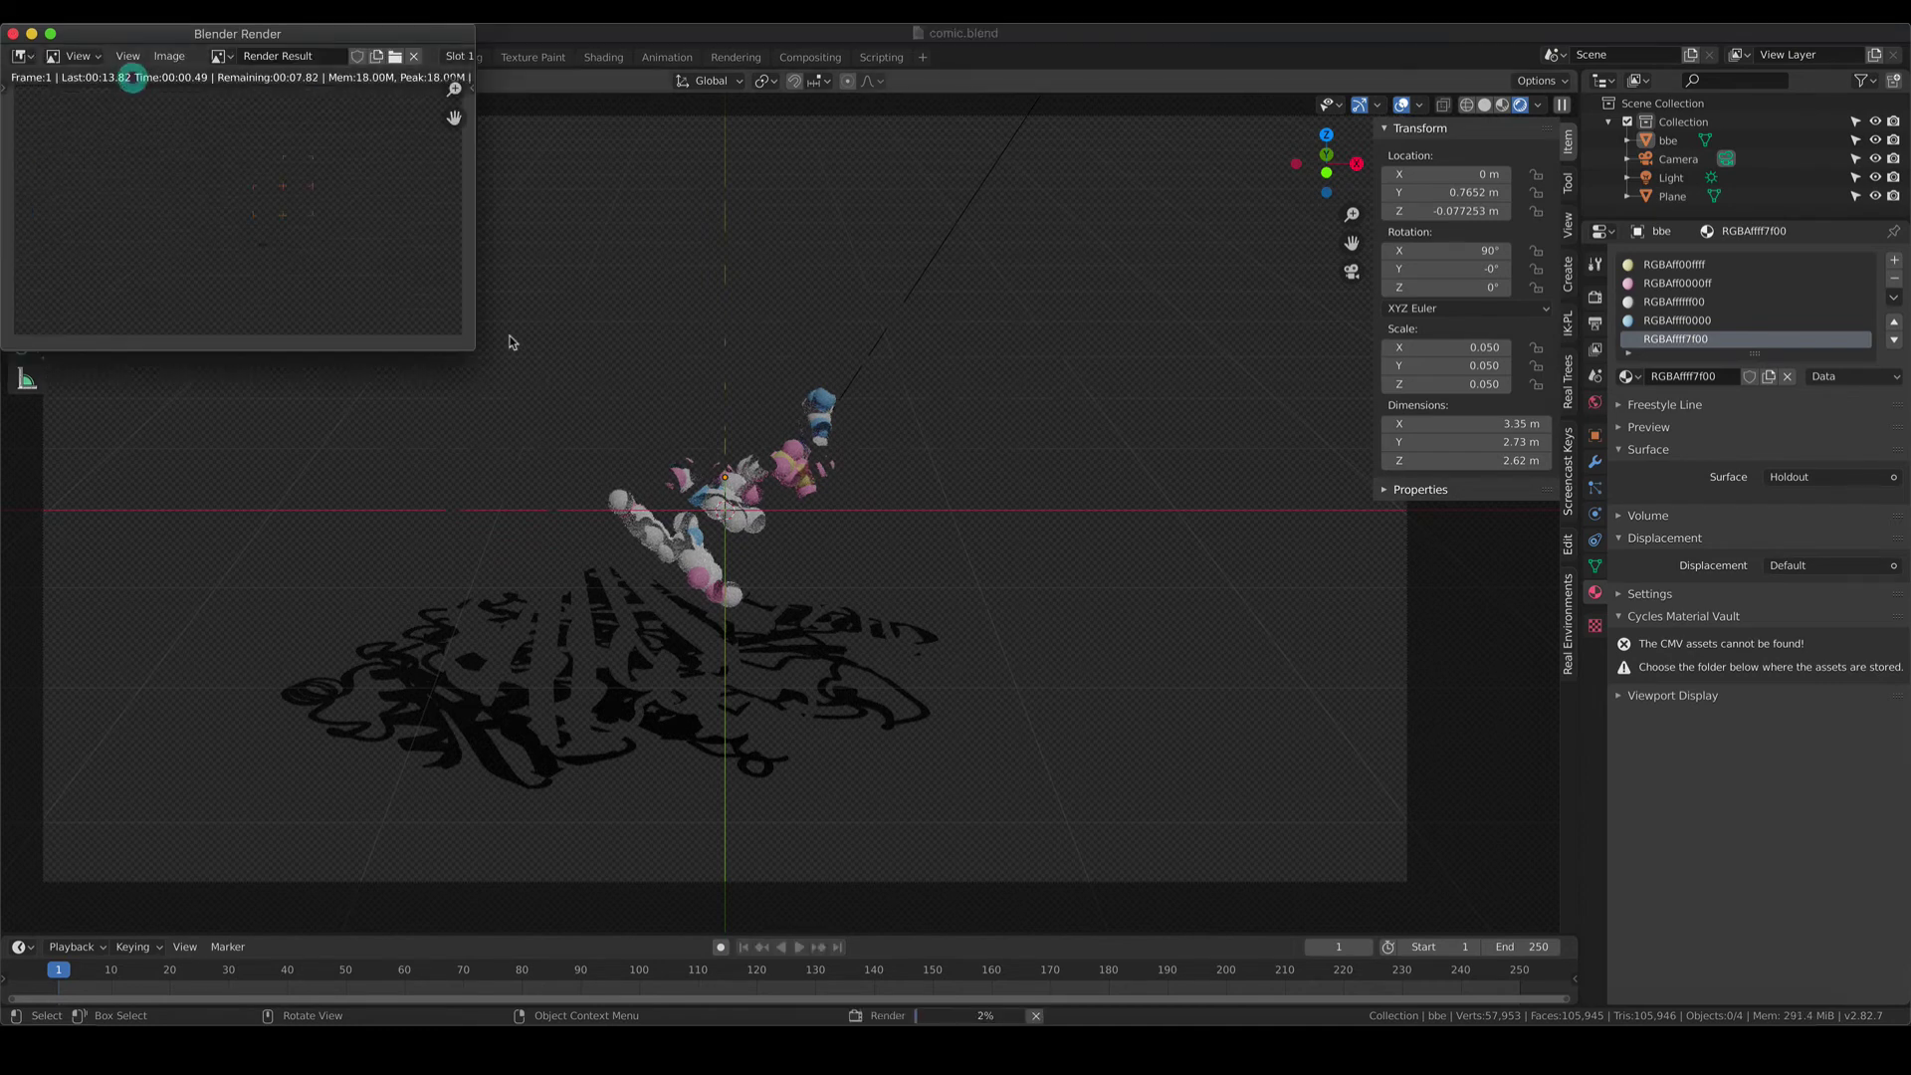
pyautogui.moveTo(470, 346); pyautogui.dragTo(1268, 709)
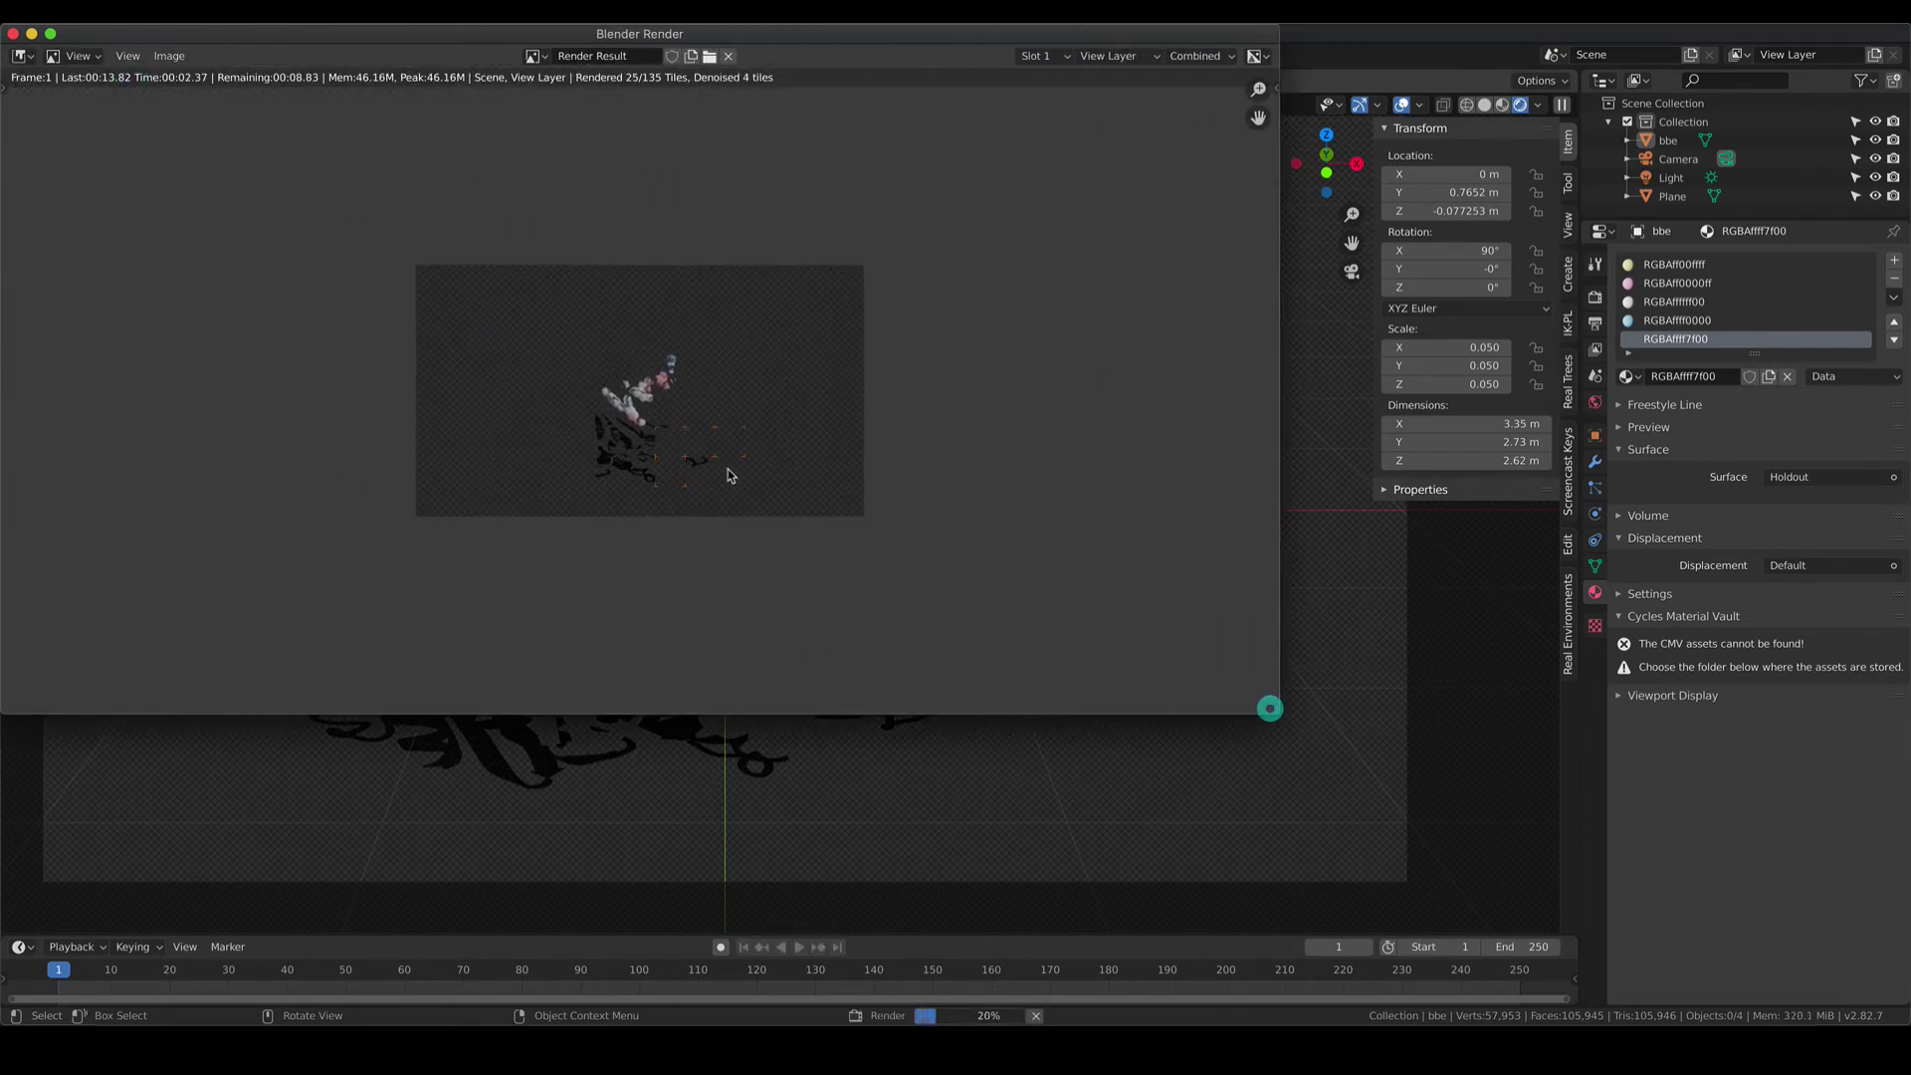
pyautogui.scroll(3, 728, 475)
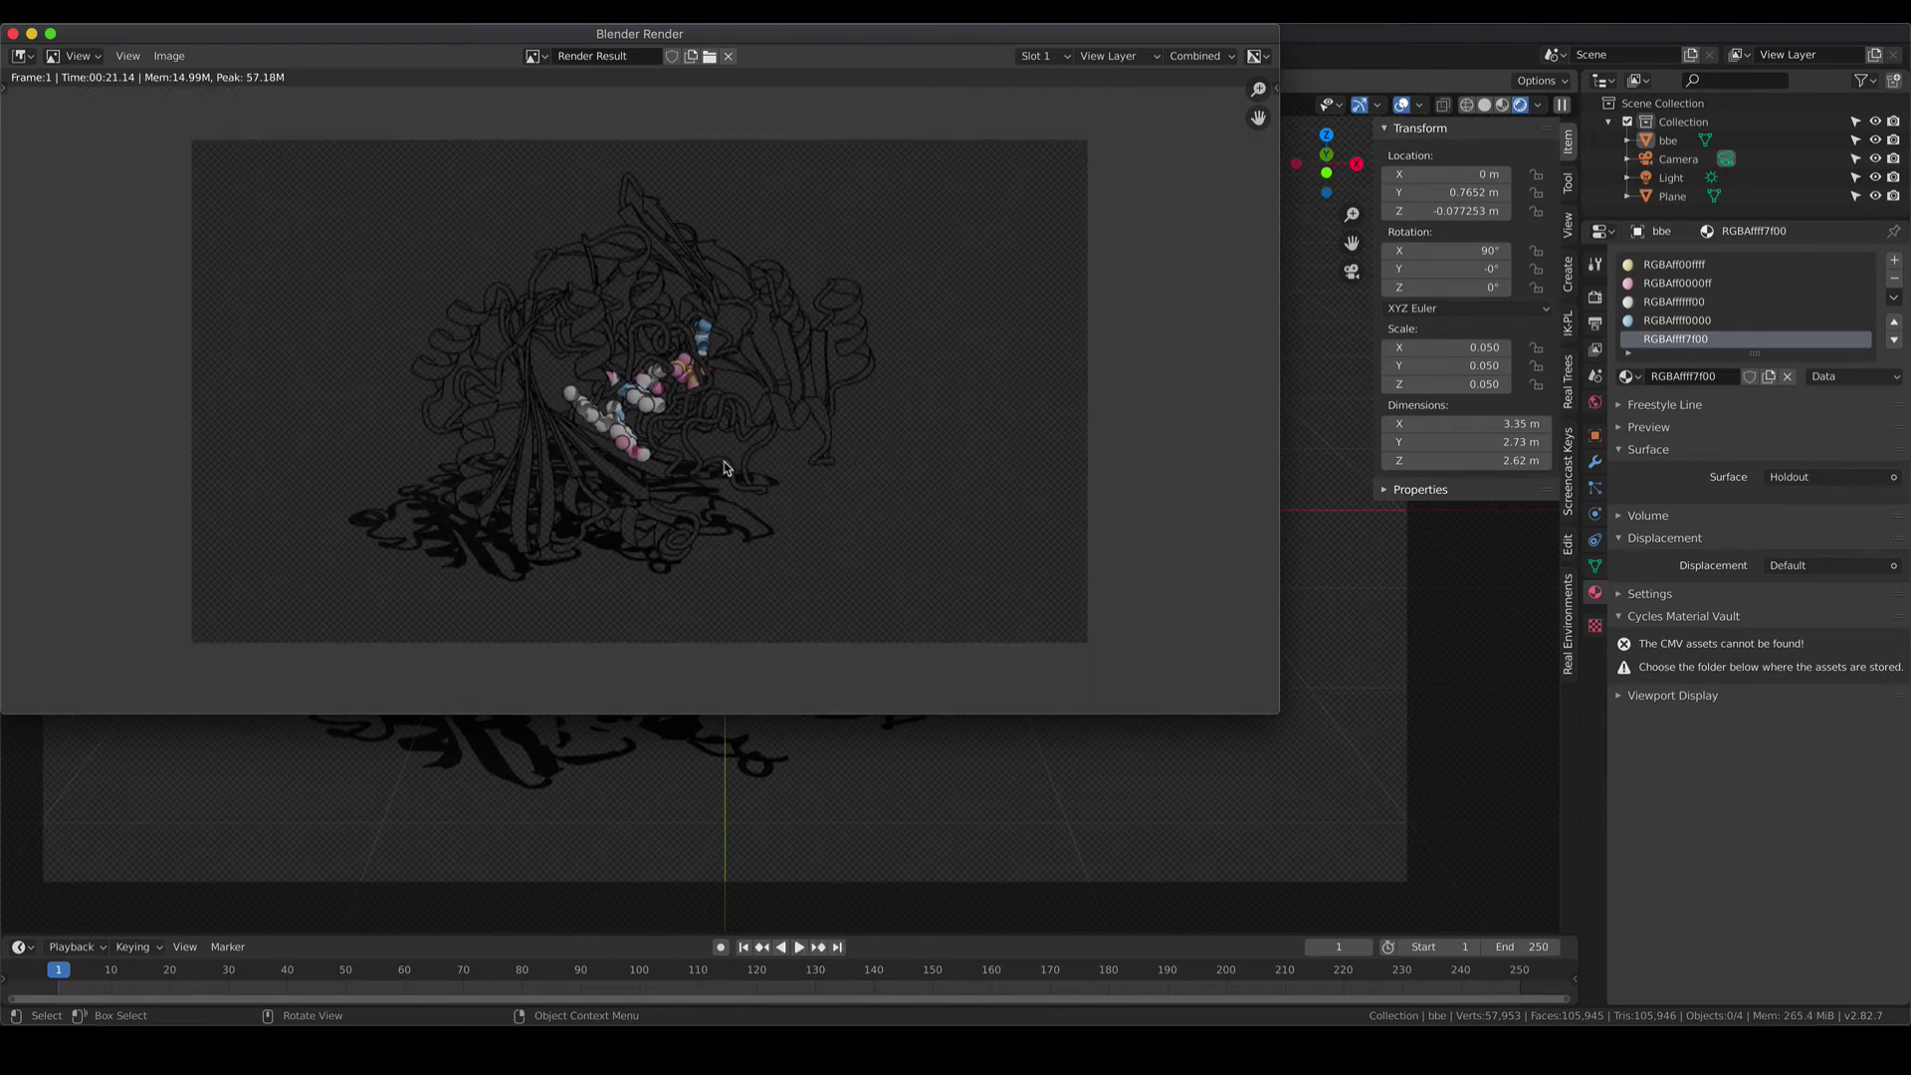
pyautogui.scroll(2, 725, 466)
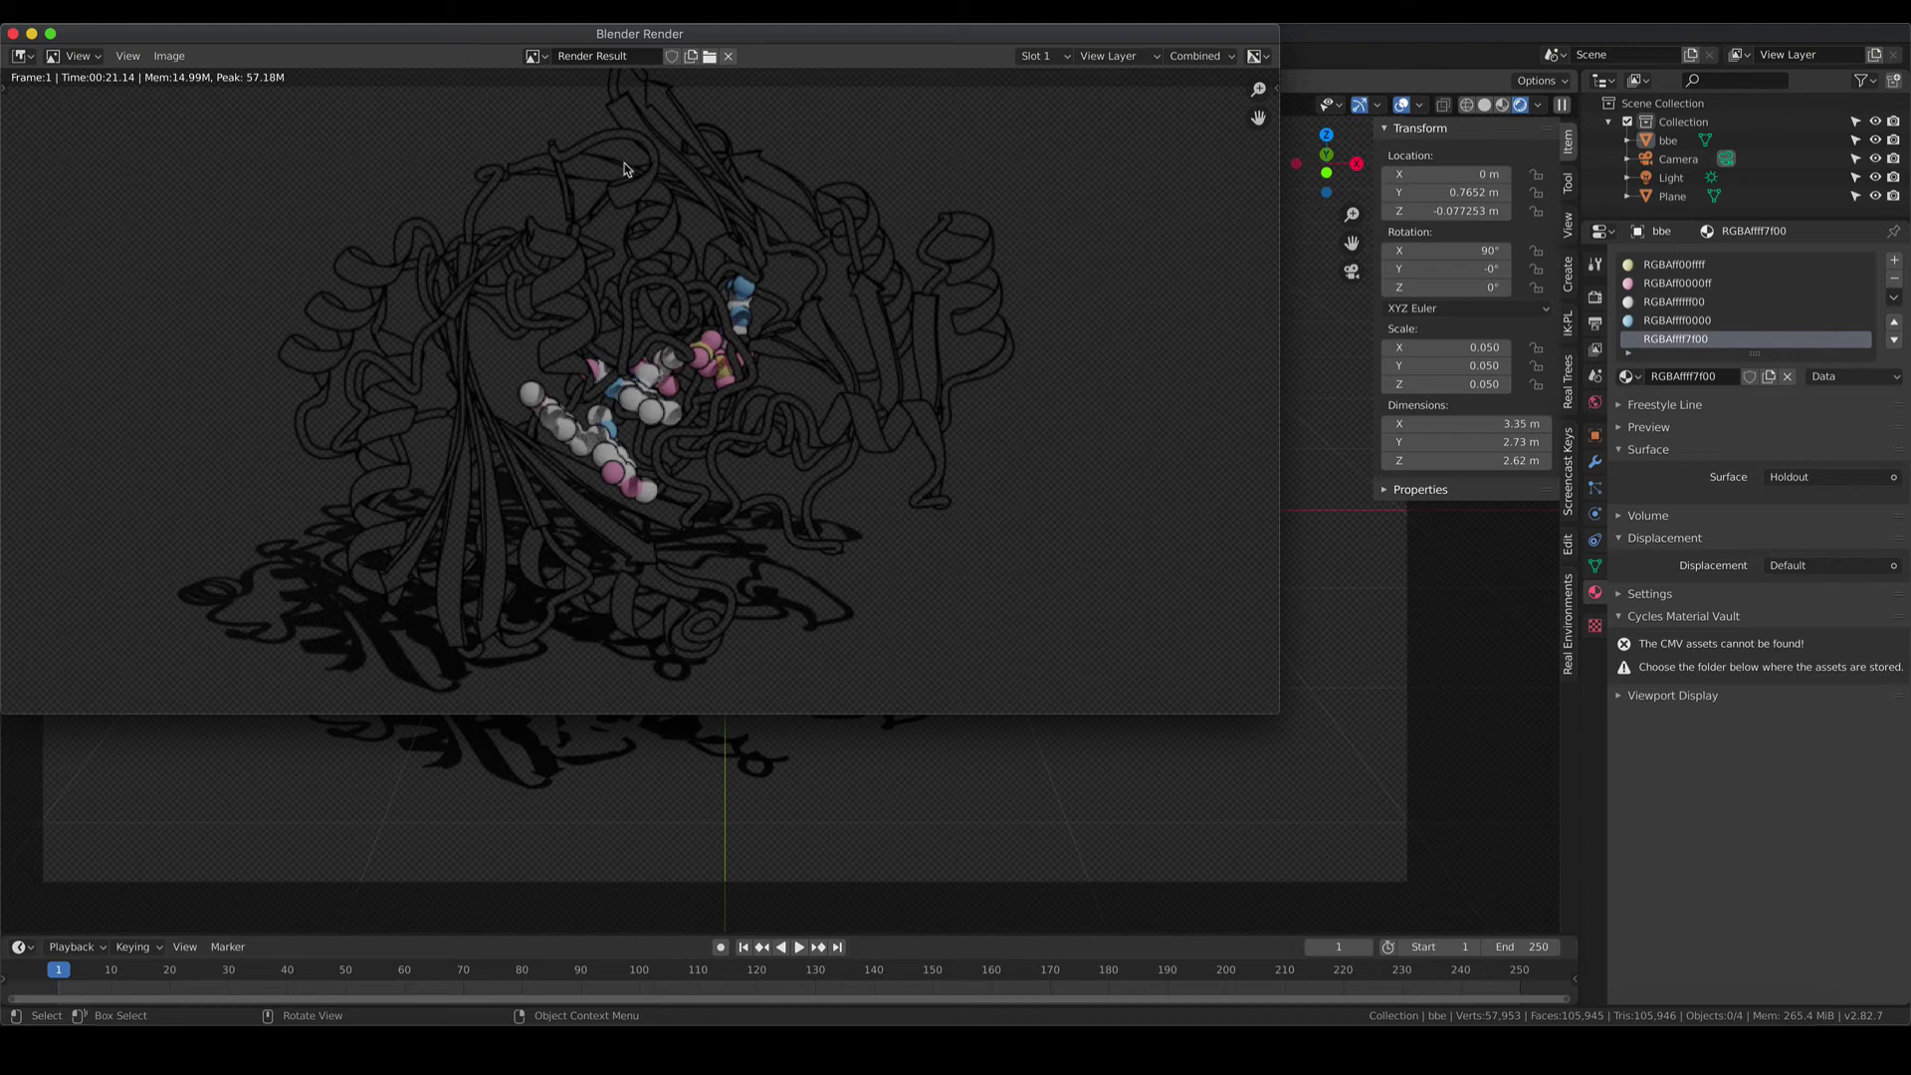
pyautogui.scroll(-2, 619, 368)
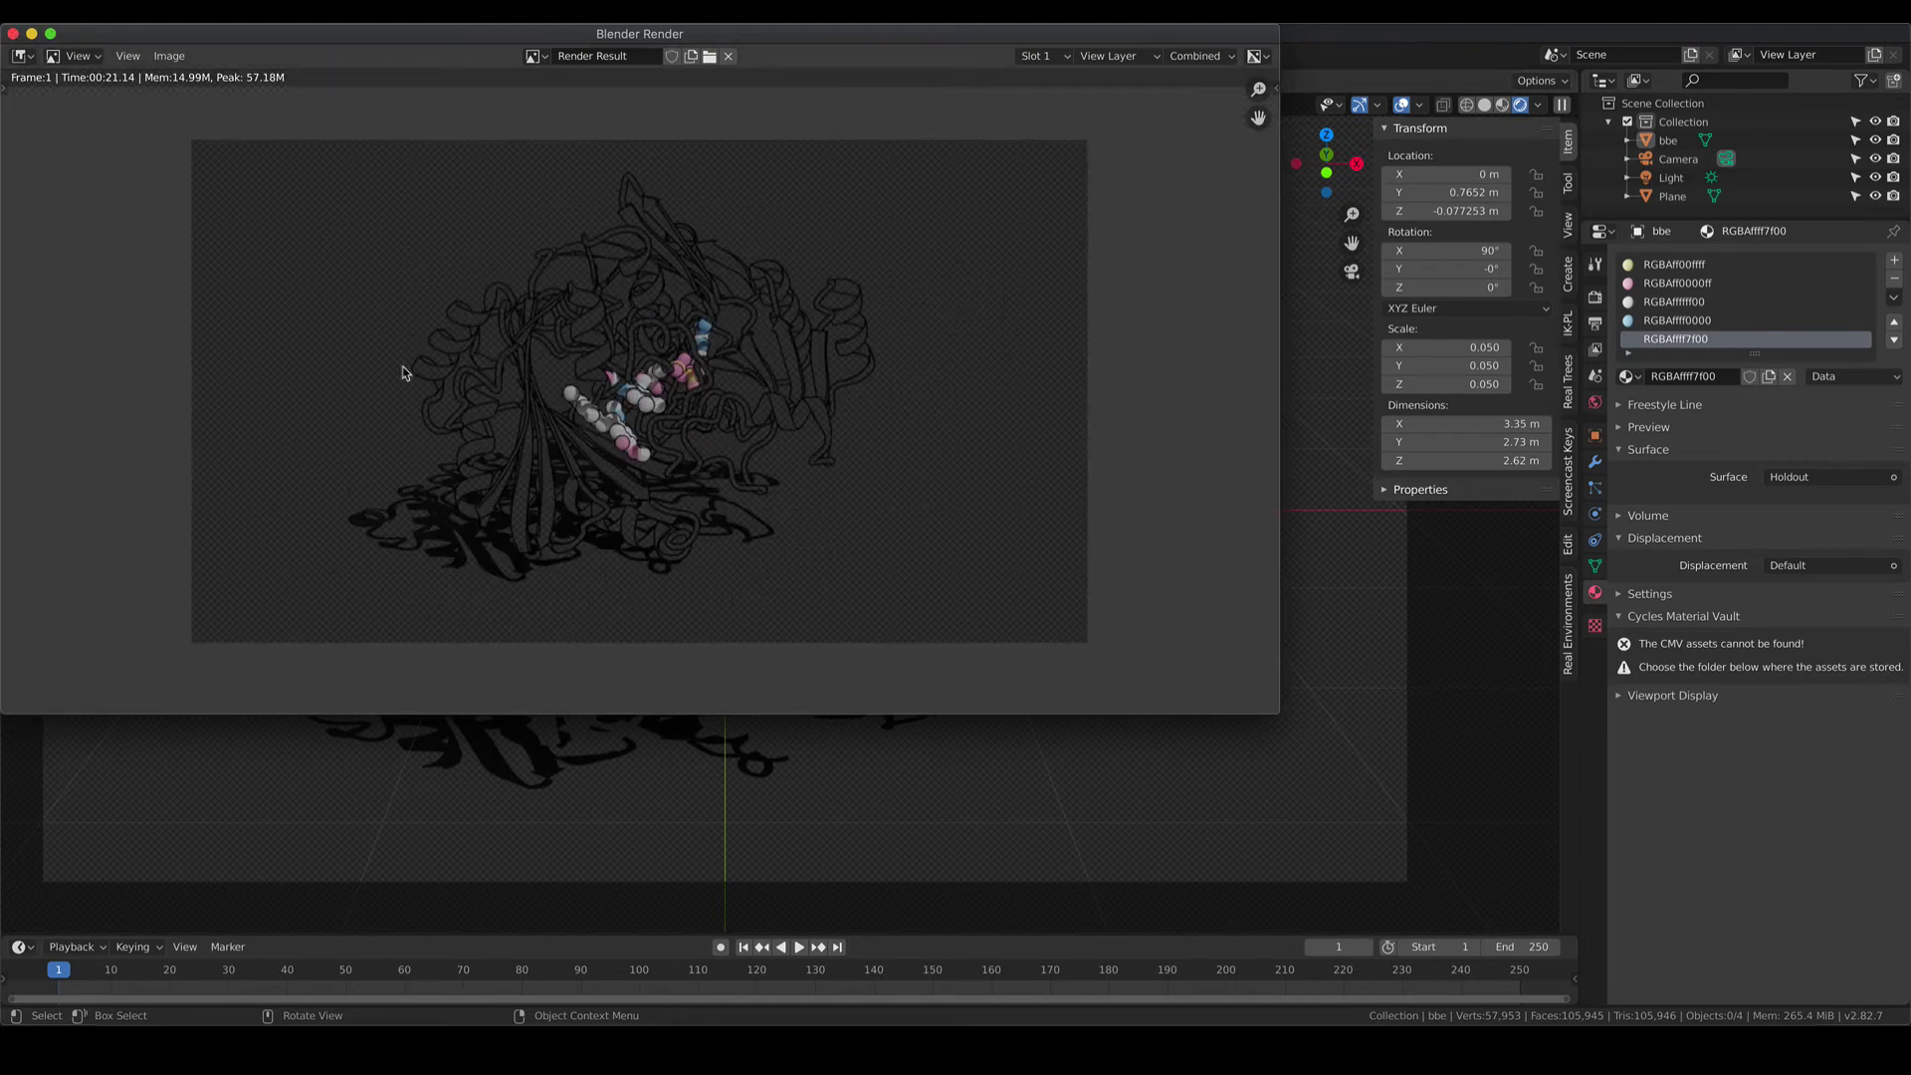
pyautogui.click(13, 33)
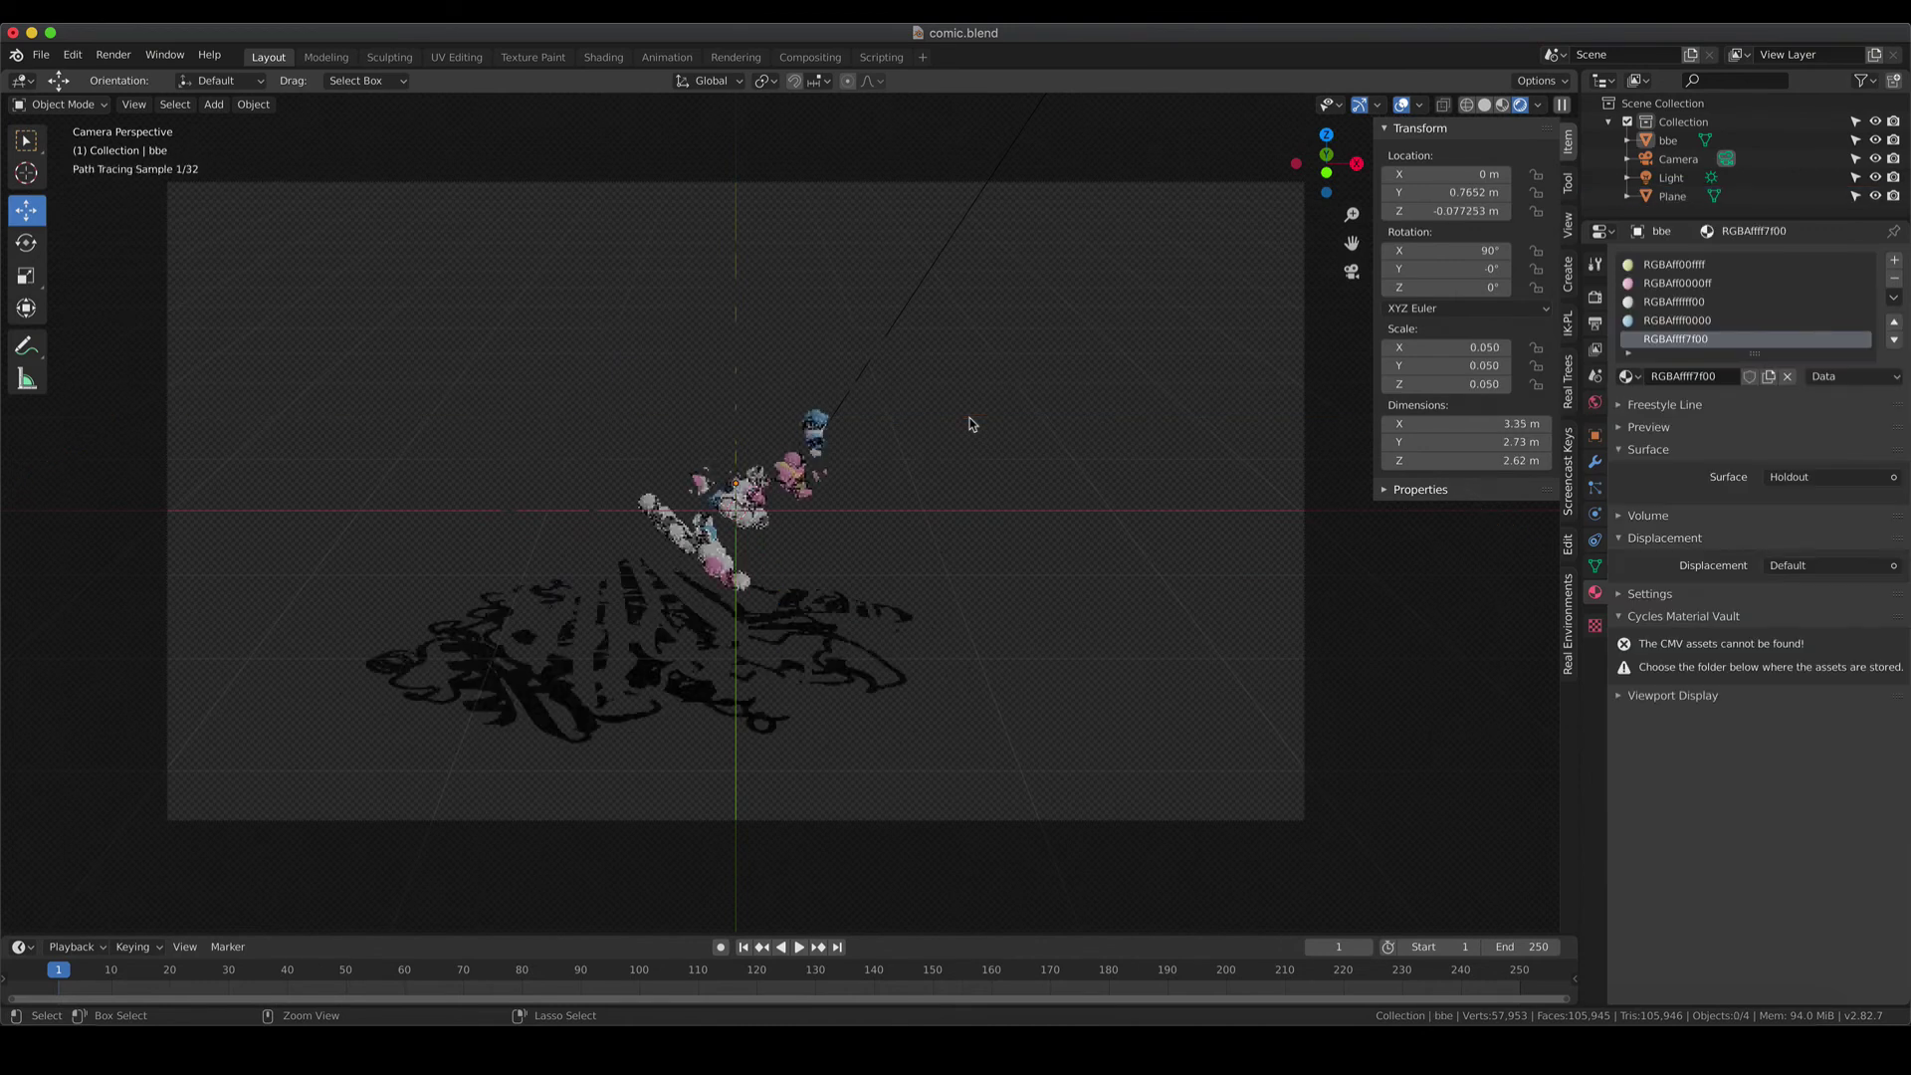
# Select the protein and ground plane, then turn off Freestyle outlines in Render Properties.
pyautogui.click(972, 425)
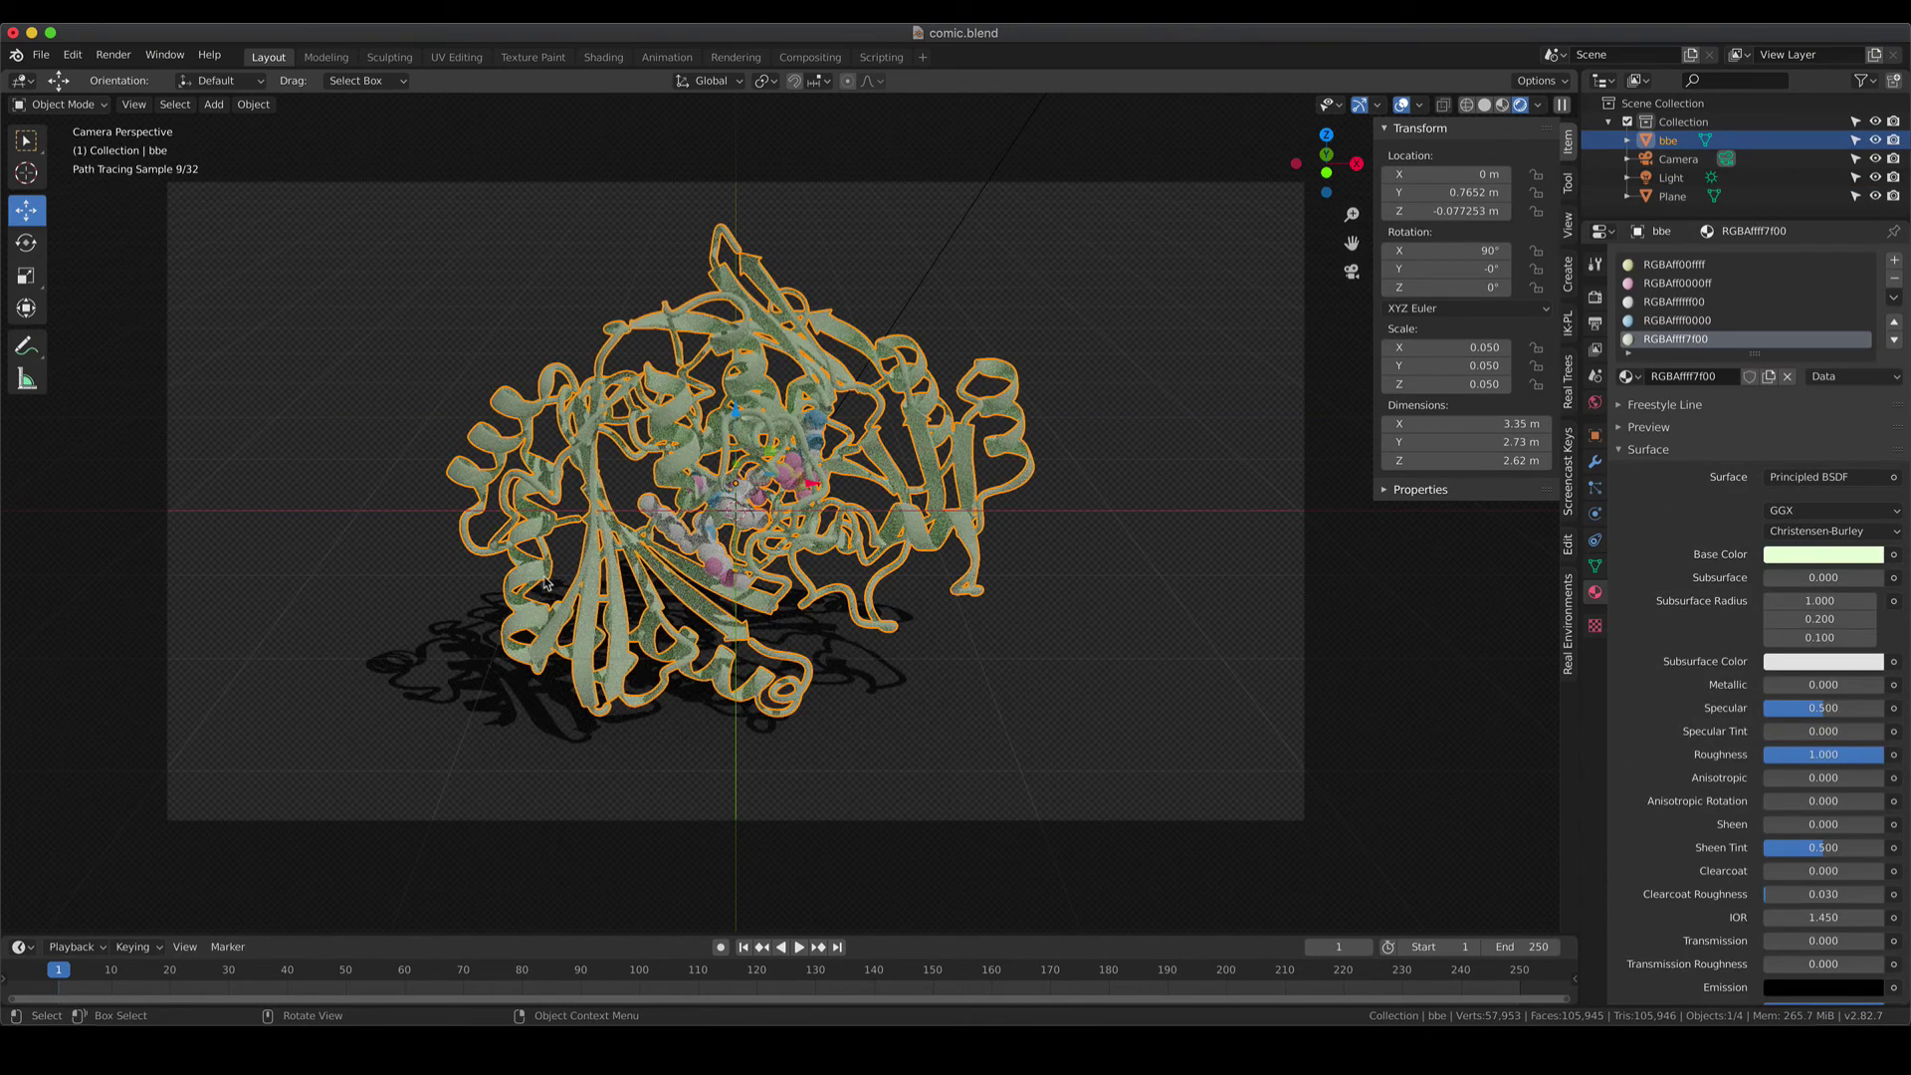
pyautogui.click(1135, 509)
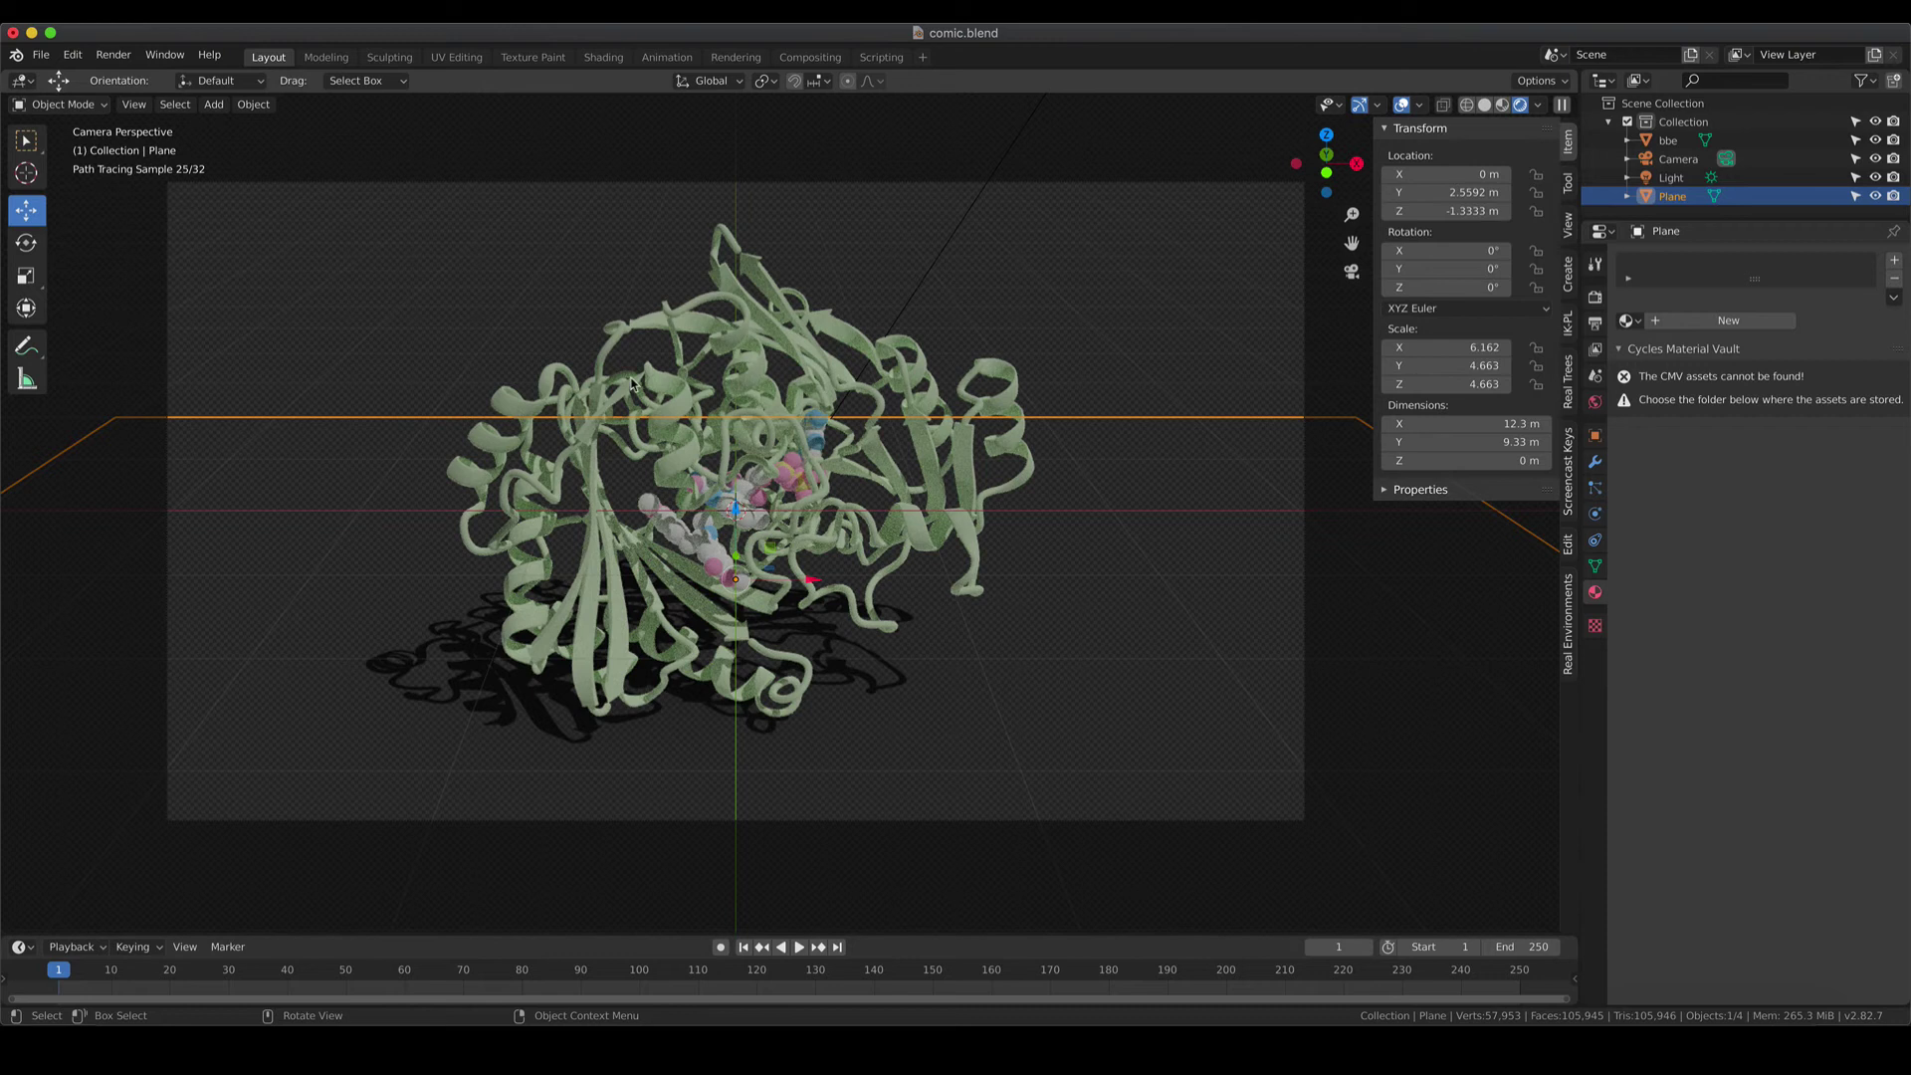
pyautogui.click(1595, 297)
pyautogui.click(1635, 842)
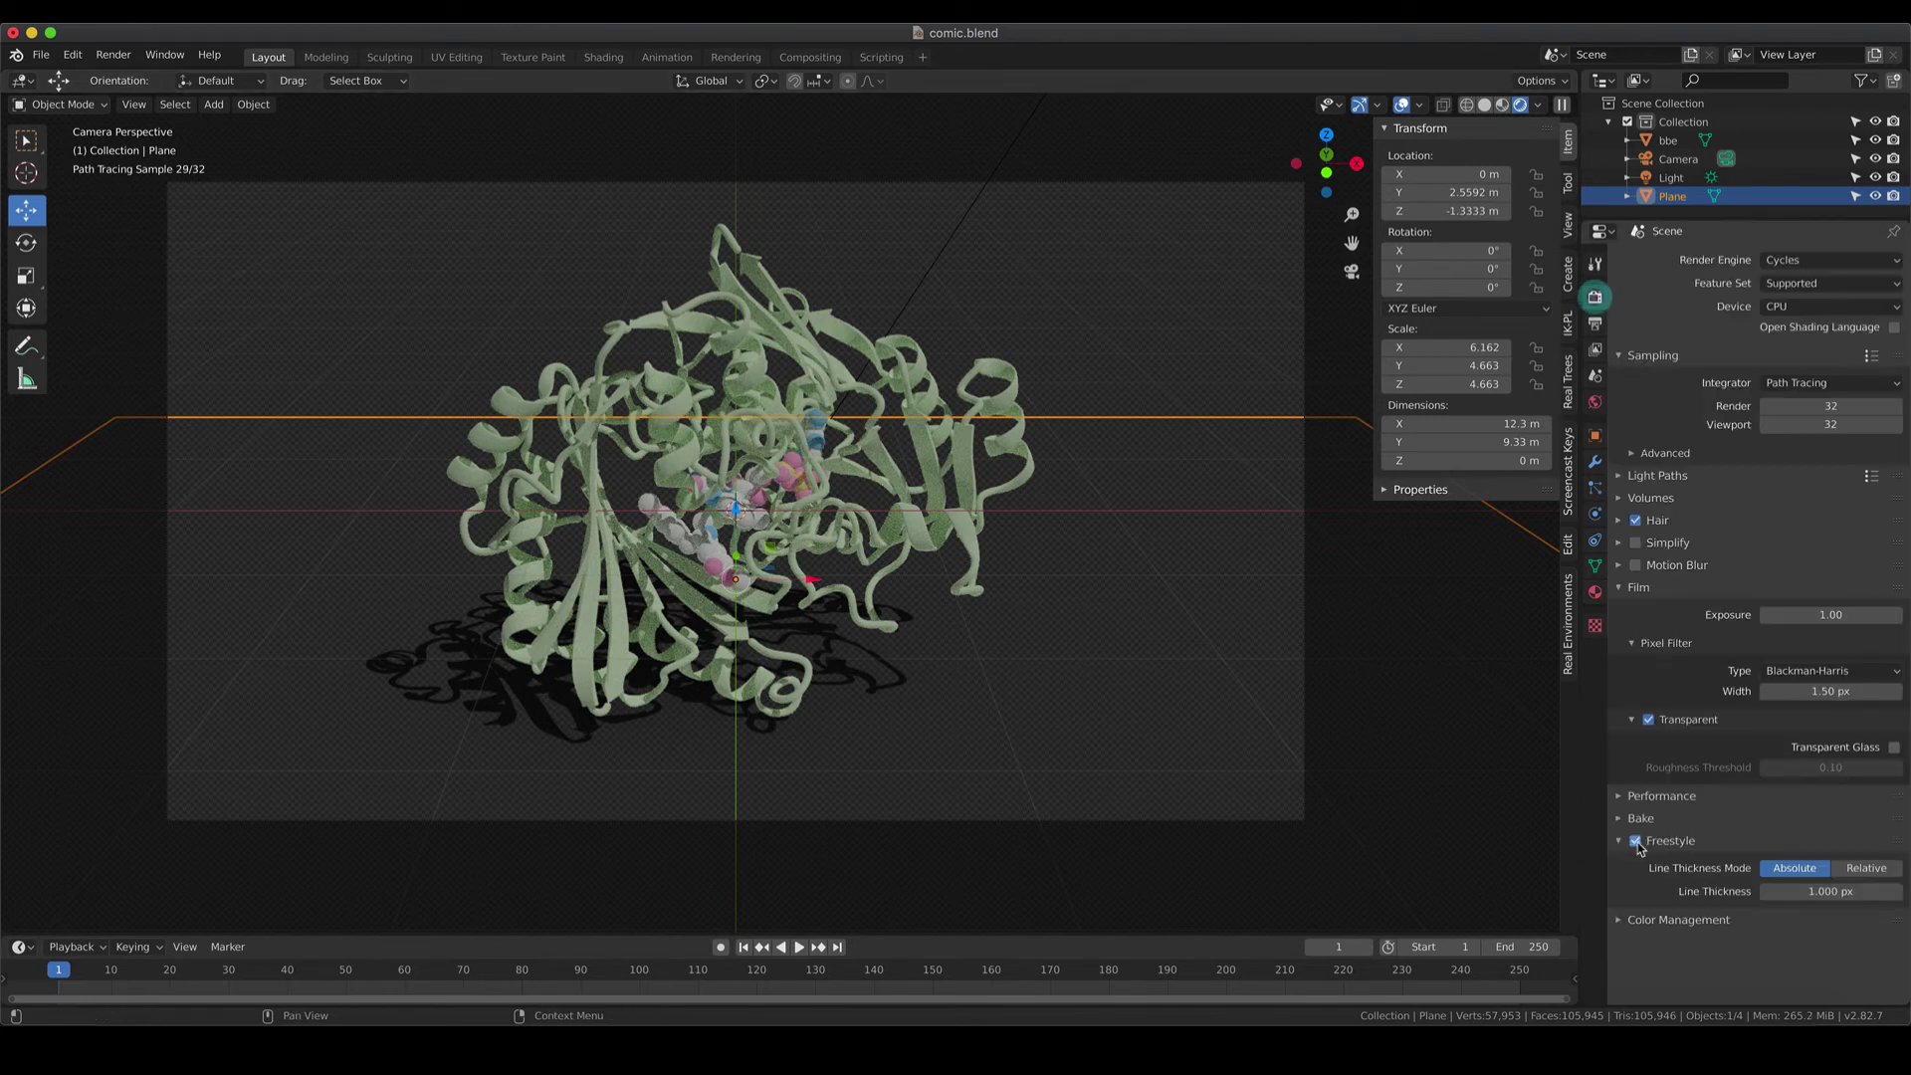
pyautogui.click(1636, 842)
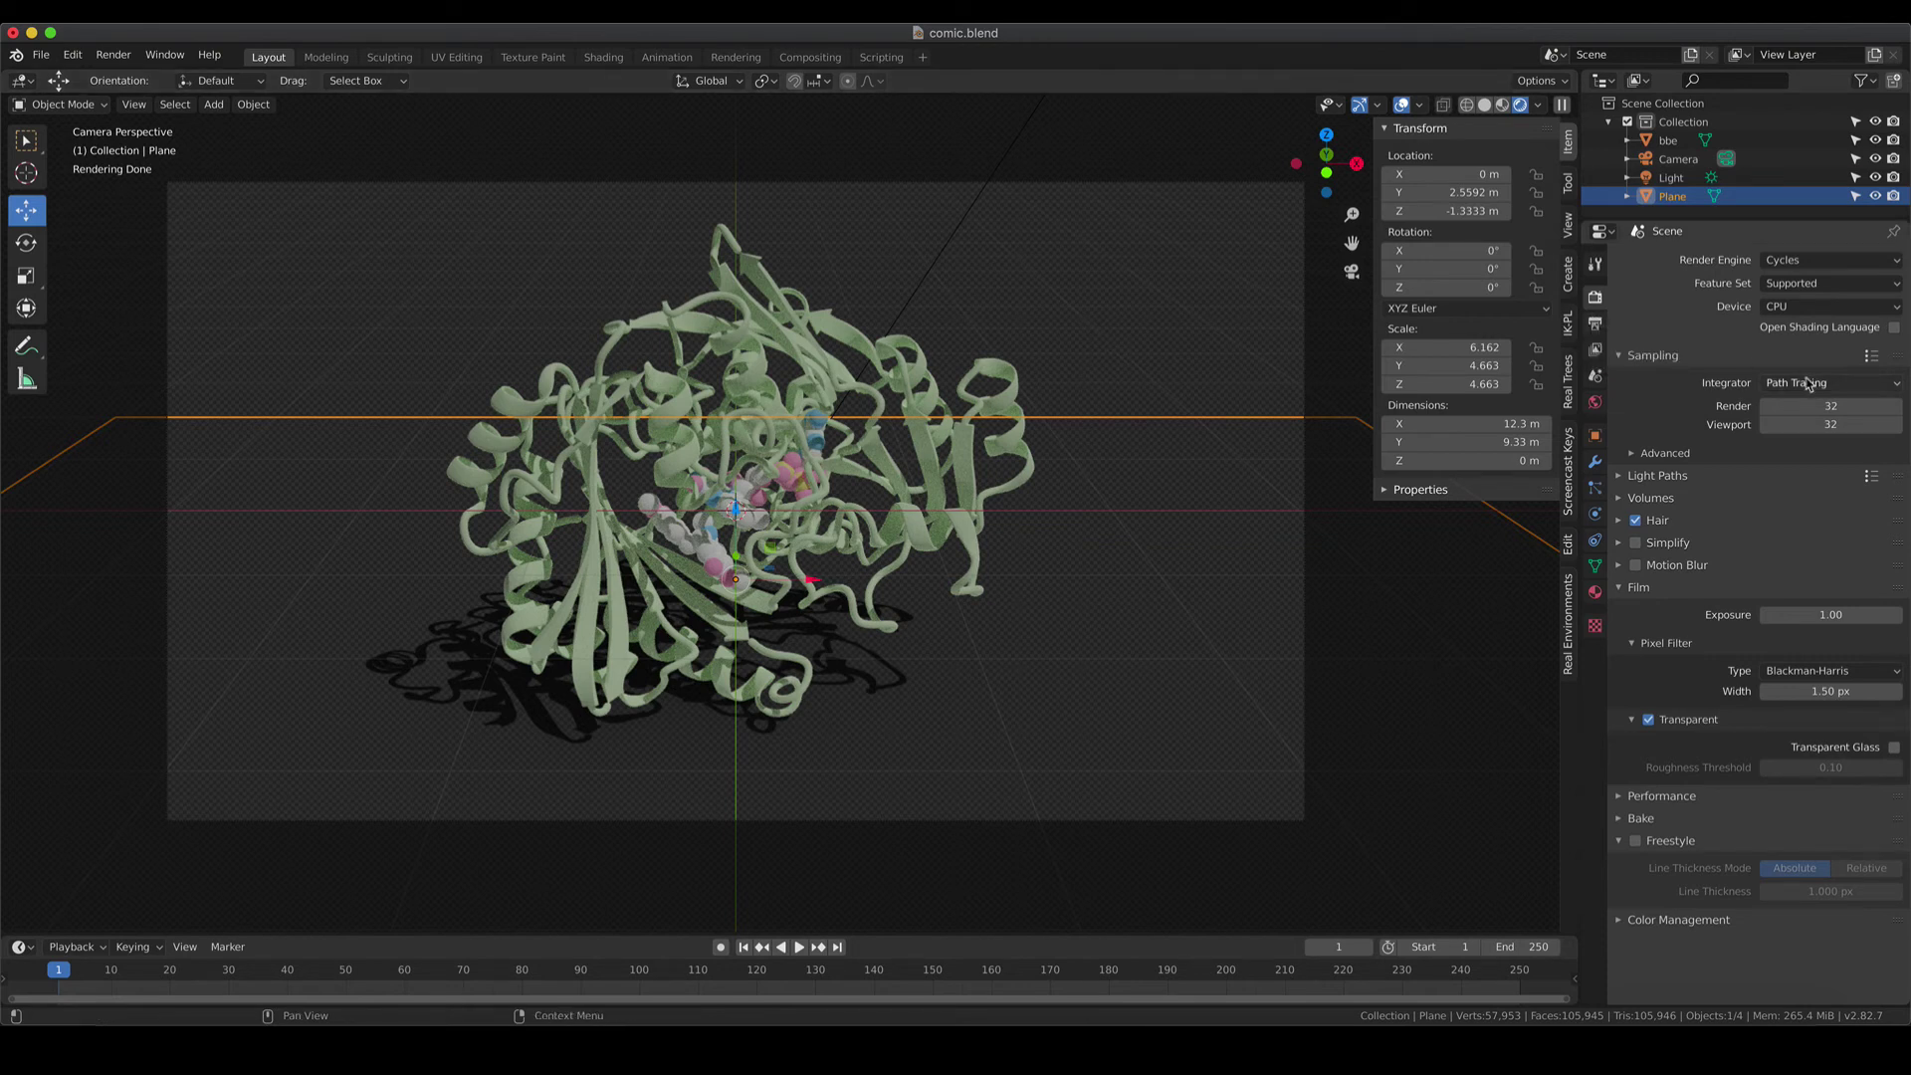
# Set render samples to 128 and the output resolution scale to 100%.
pyautogui.click(1826, 406)
pyautogui.write('128')
pyautogui.press('Return')
pyautogui.click(1595, 324)
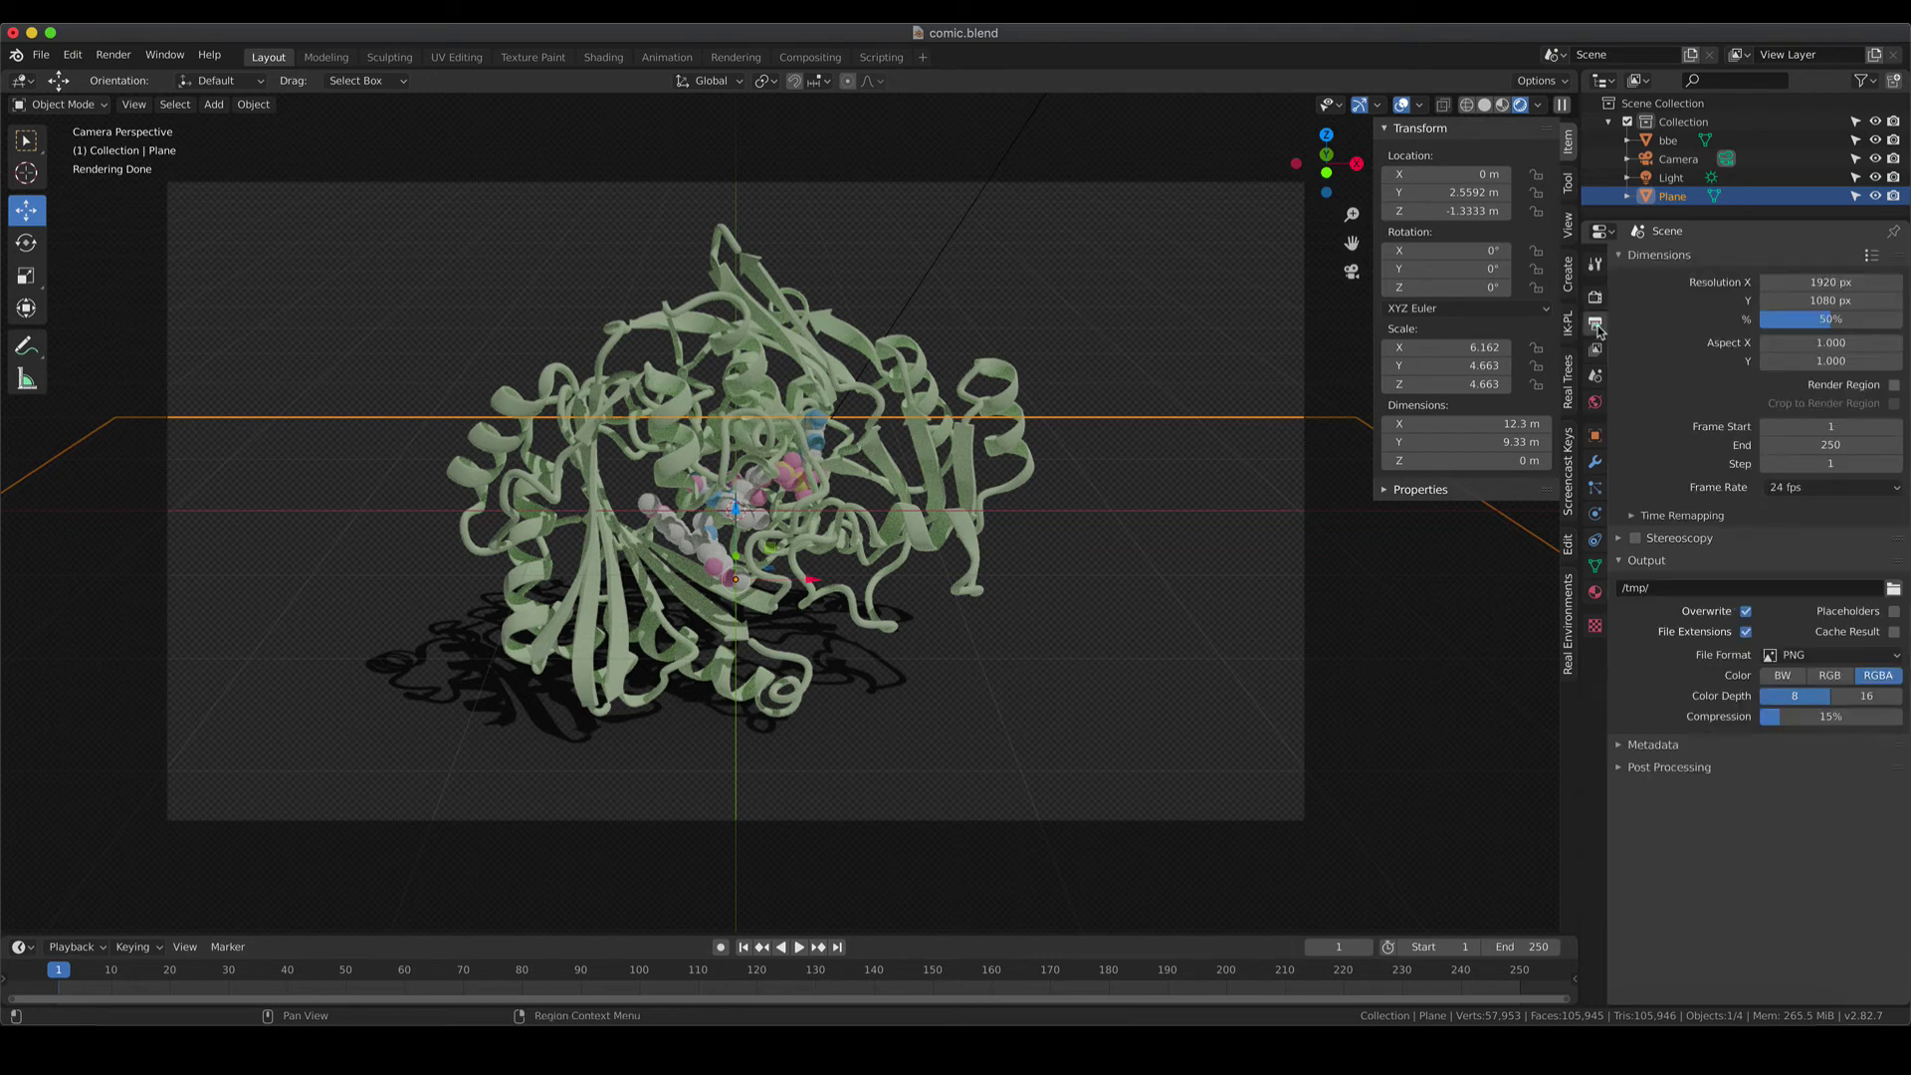
pyautogui.click(1832, 318)
pyautogui.write('100')
pyautogui.press('Return')
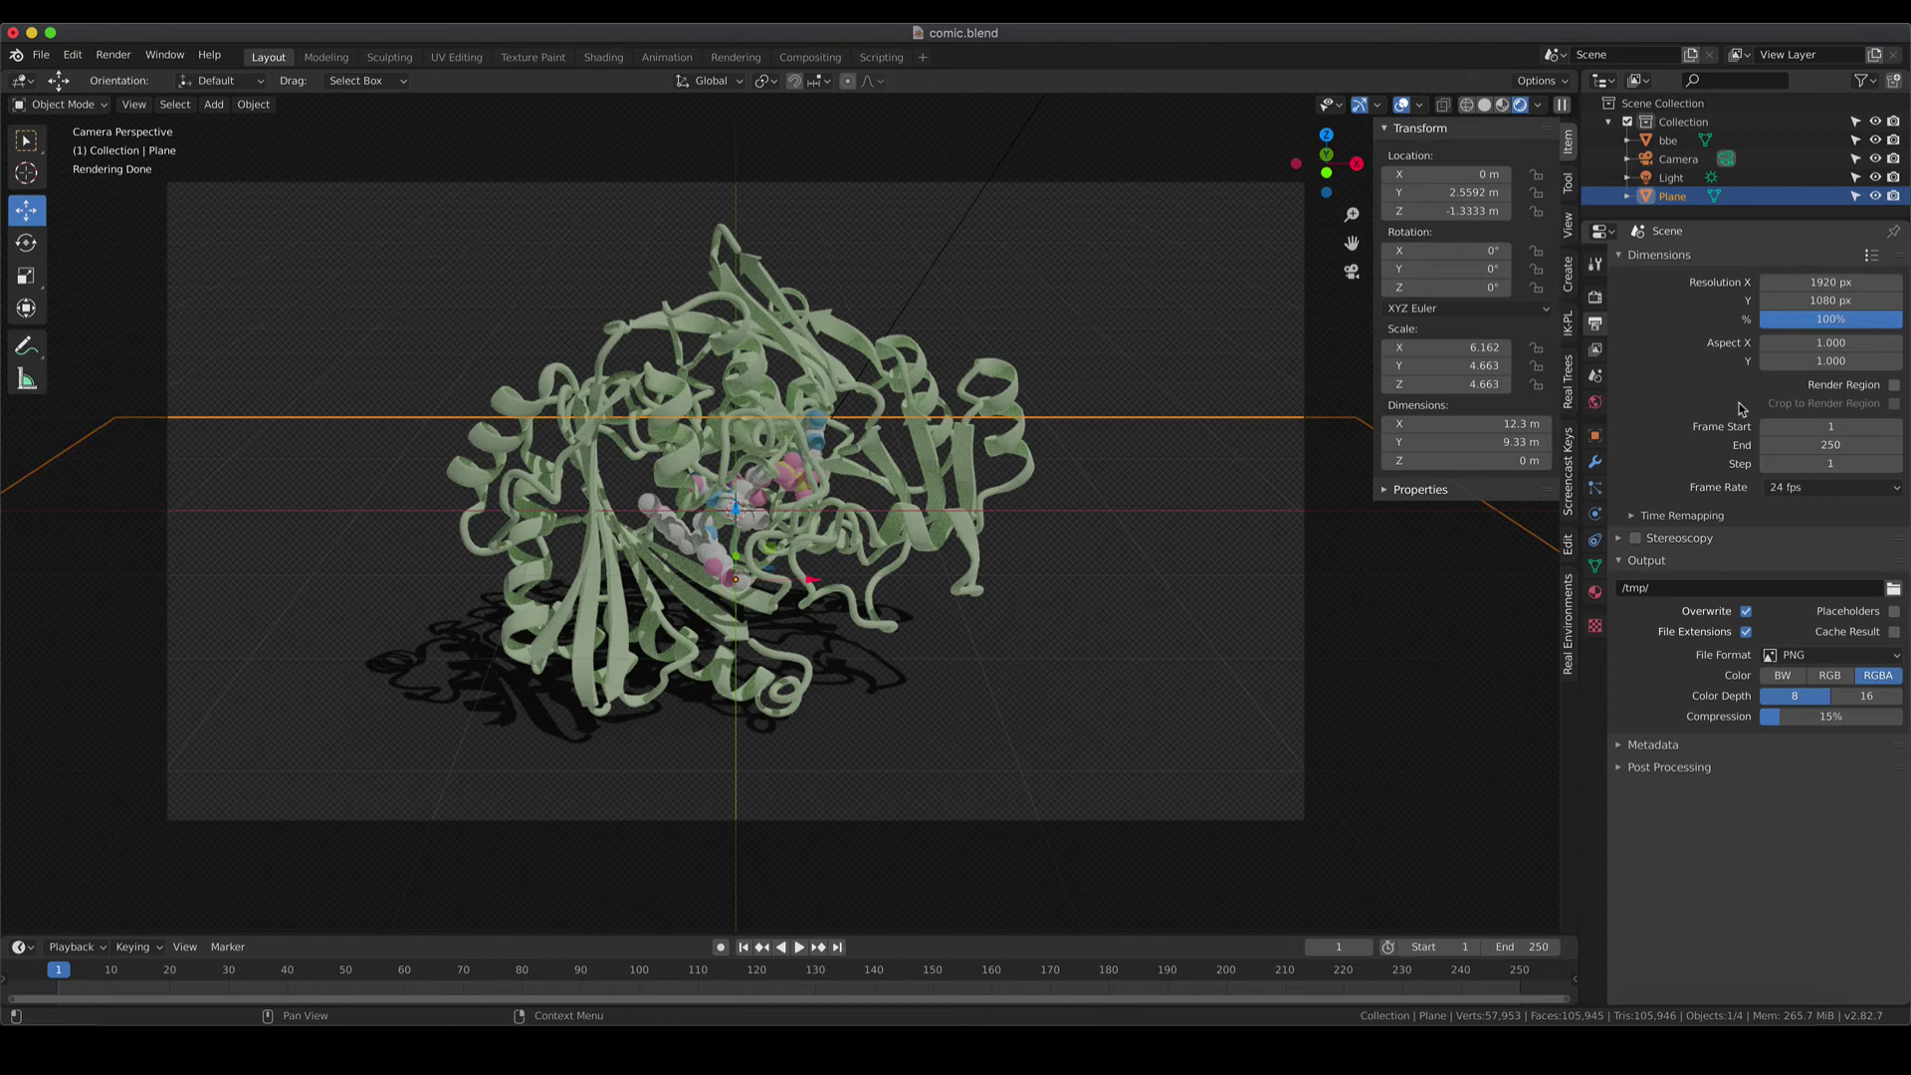
# Render the final full-resolution image and enlarge the render window to view it.
pyautogui.click(113, 55)
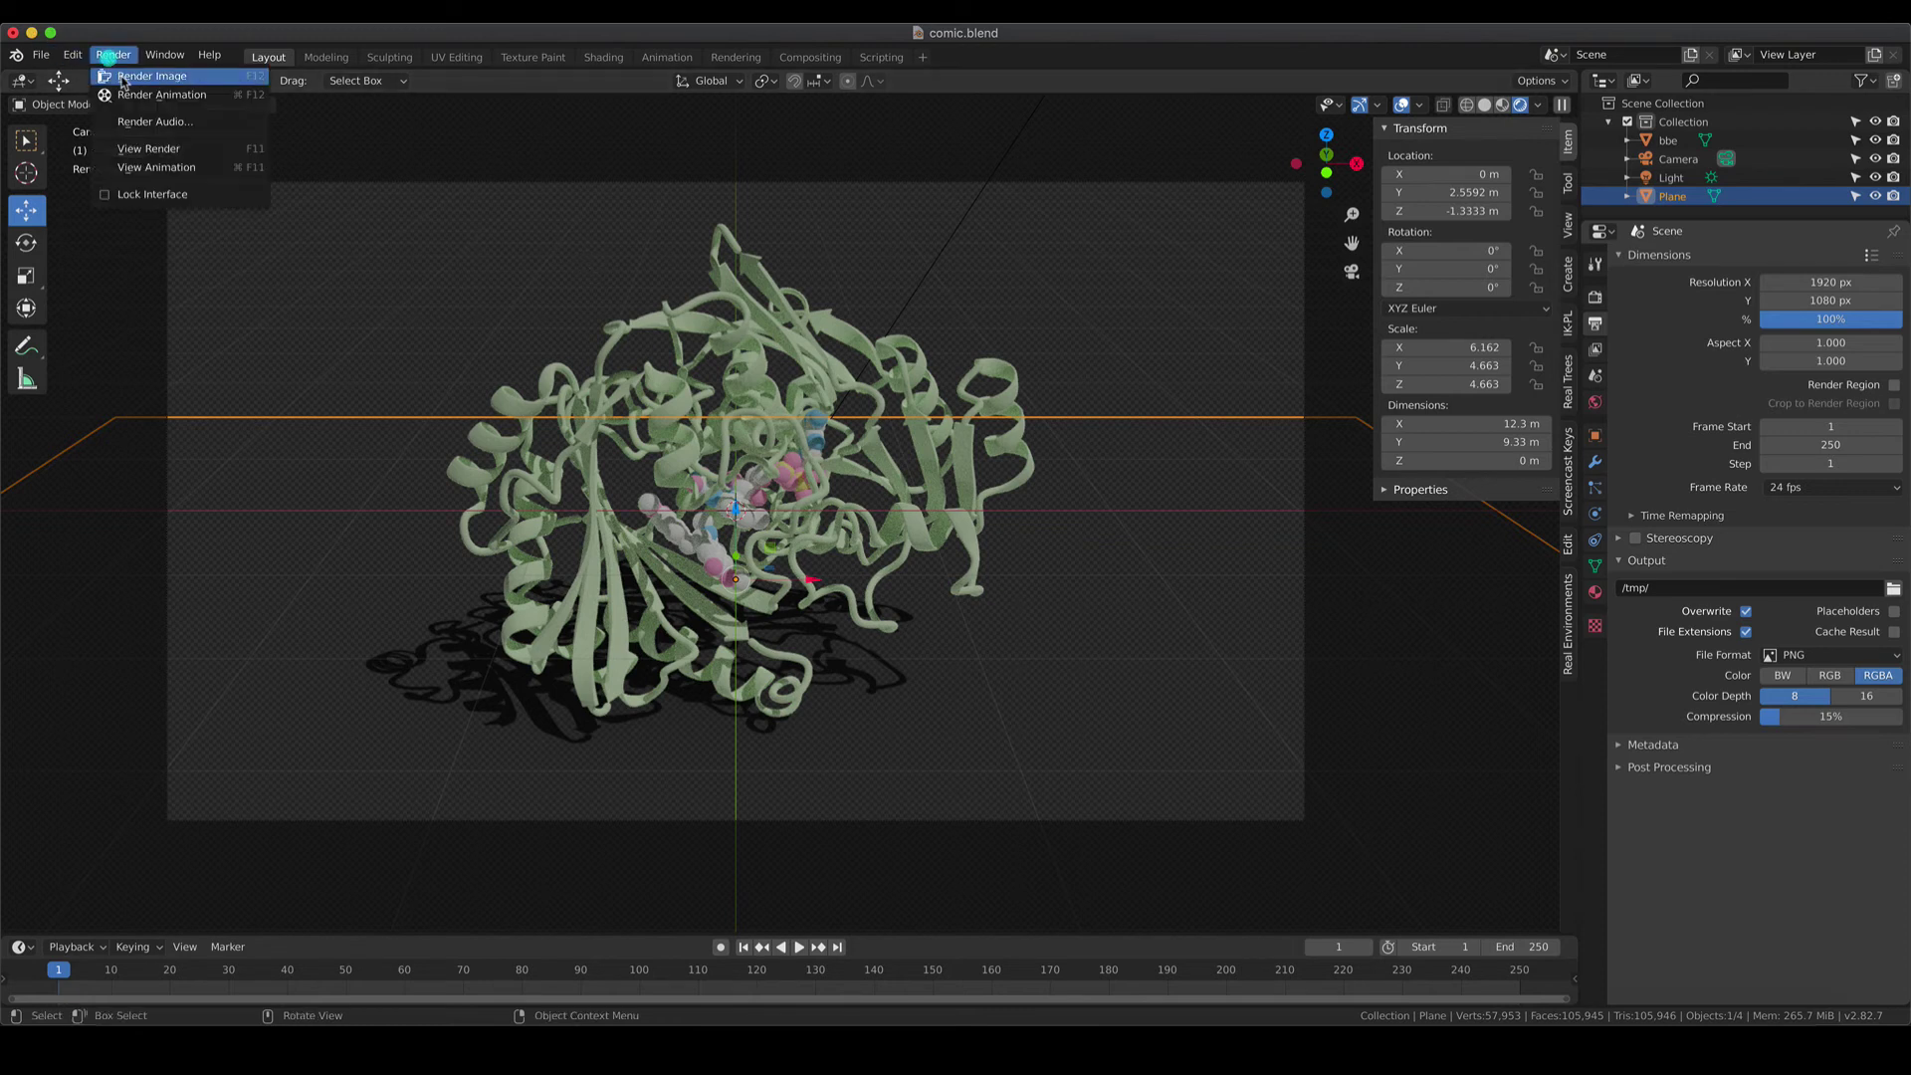
pyautogui.click(124, 76)
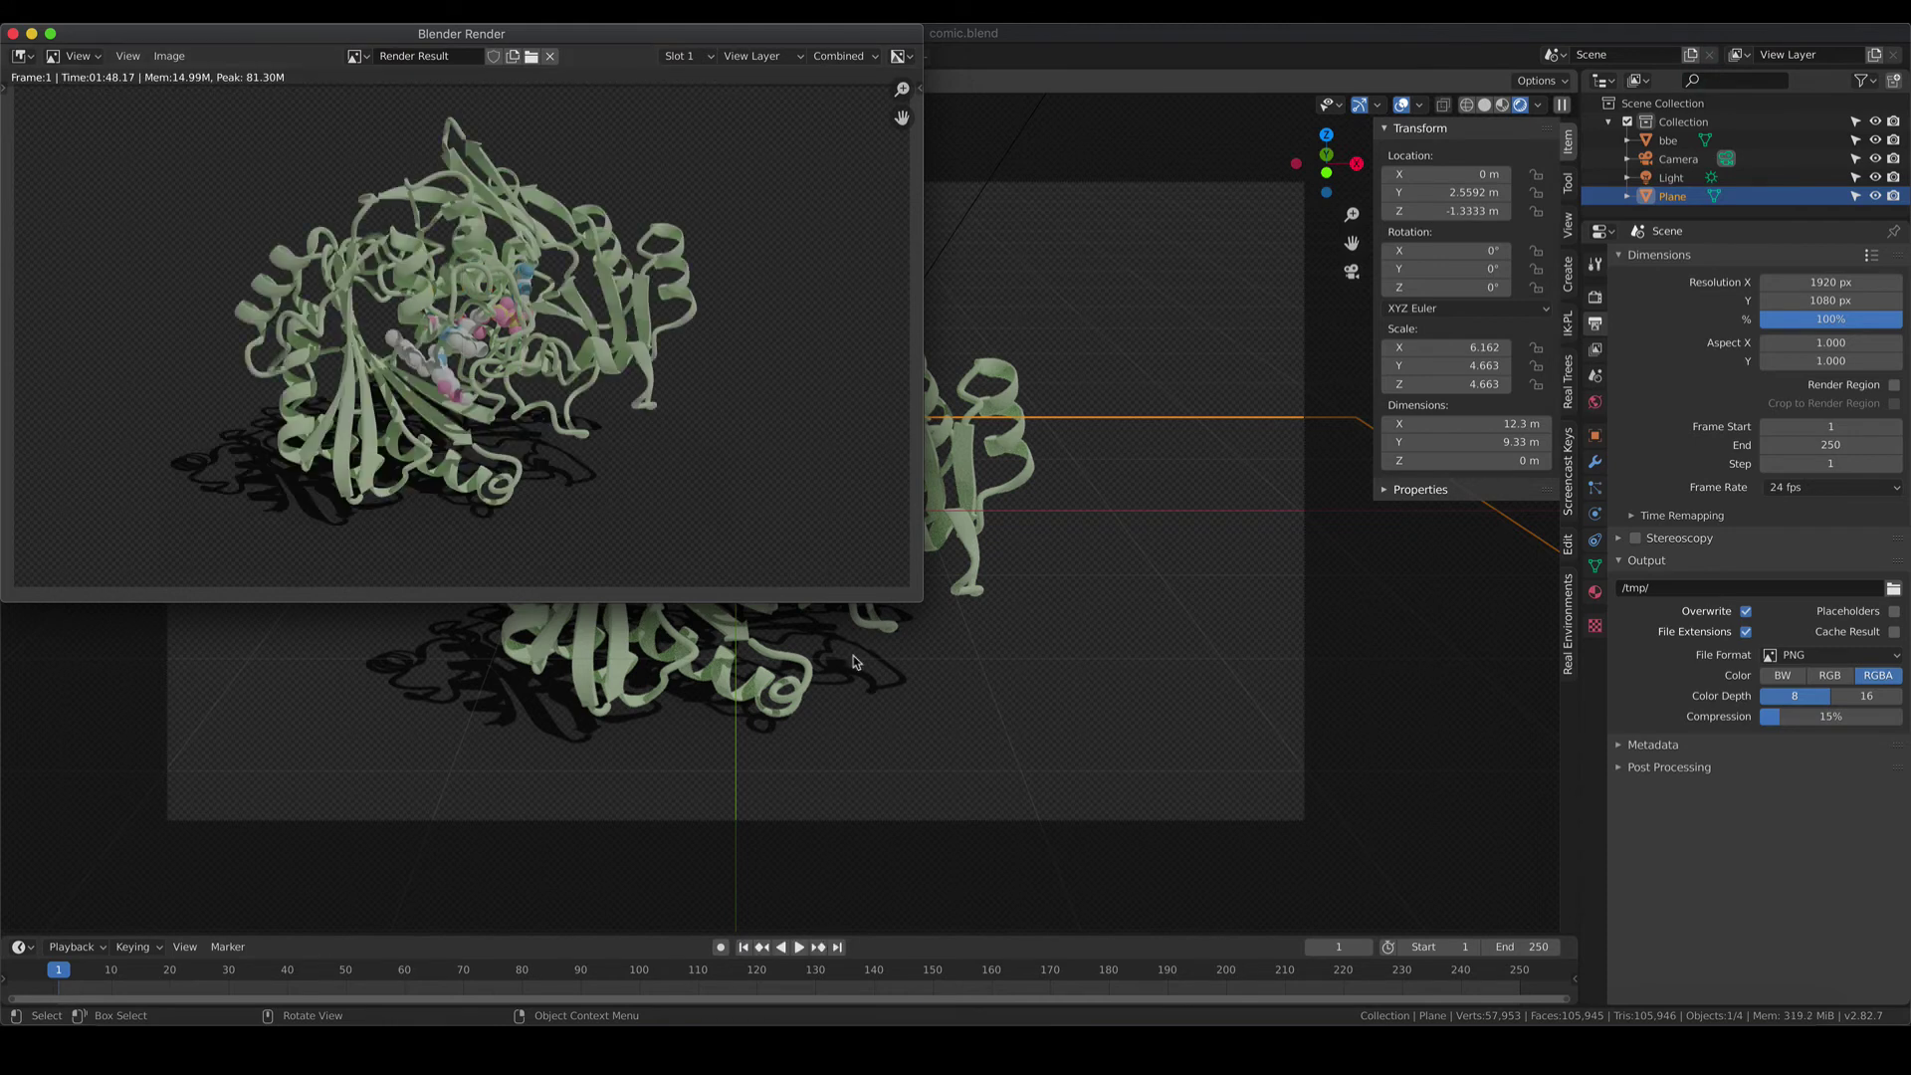
pyautogui.moveTo(922, 600); pyautogui.dragTo(1467, 820)
pyautogui.click(177, 60)
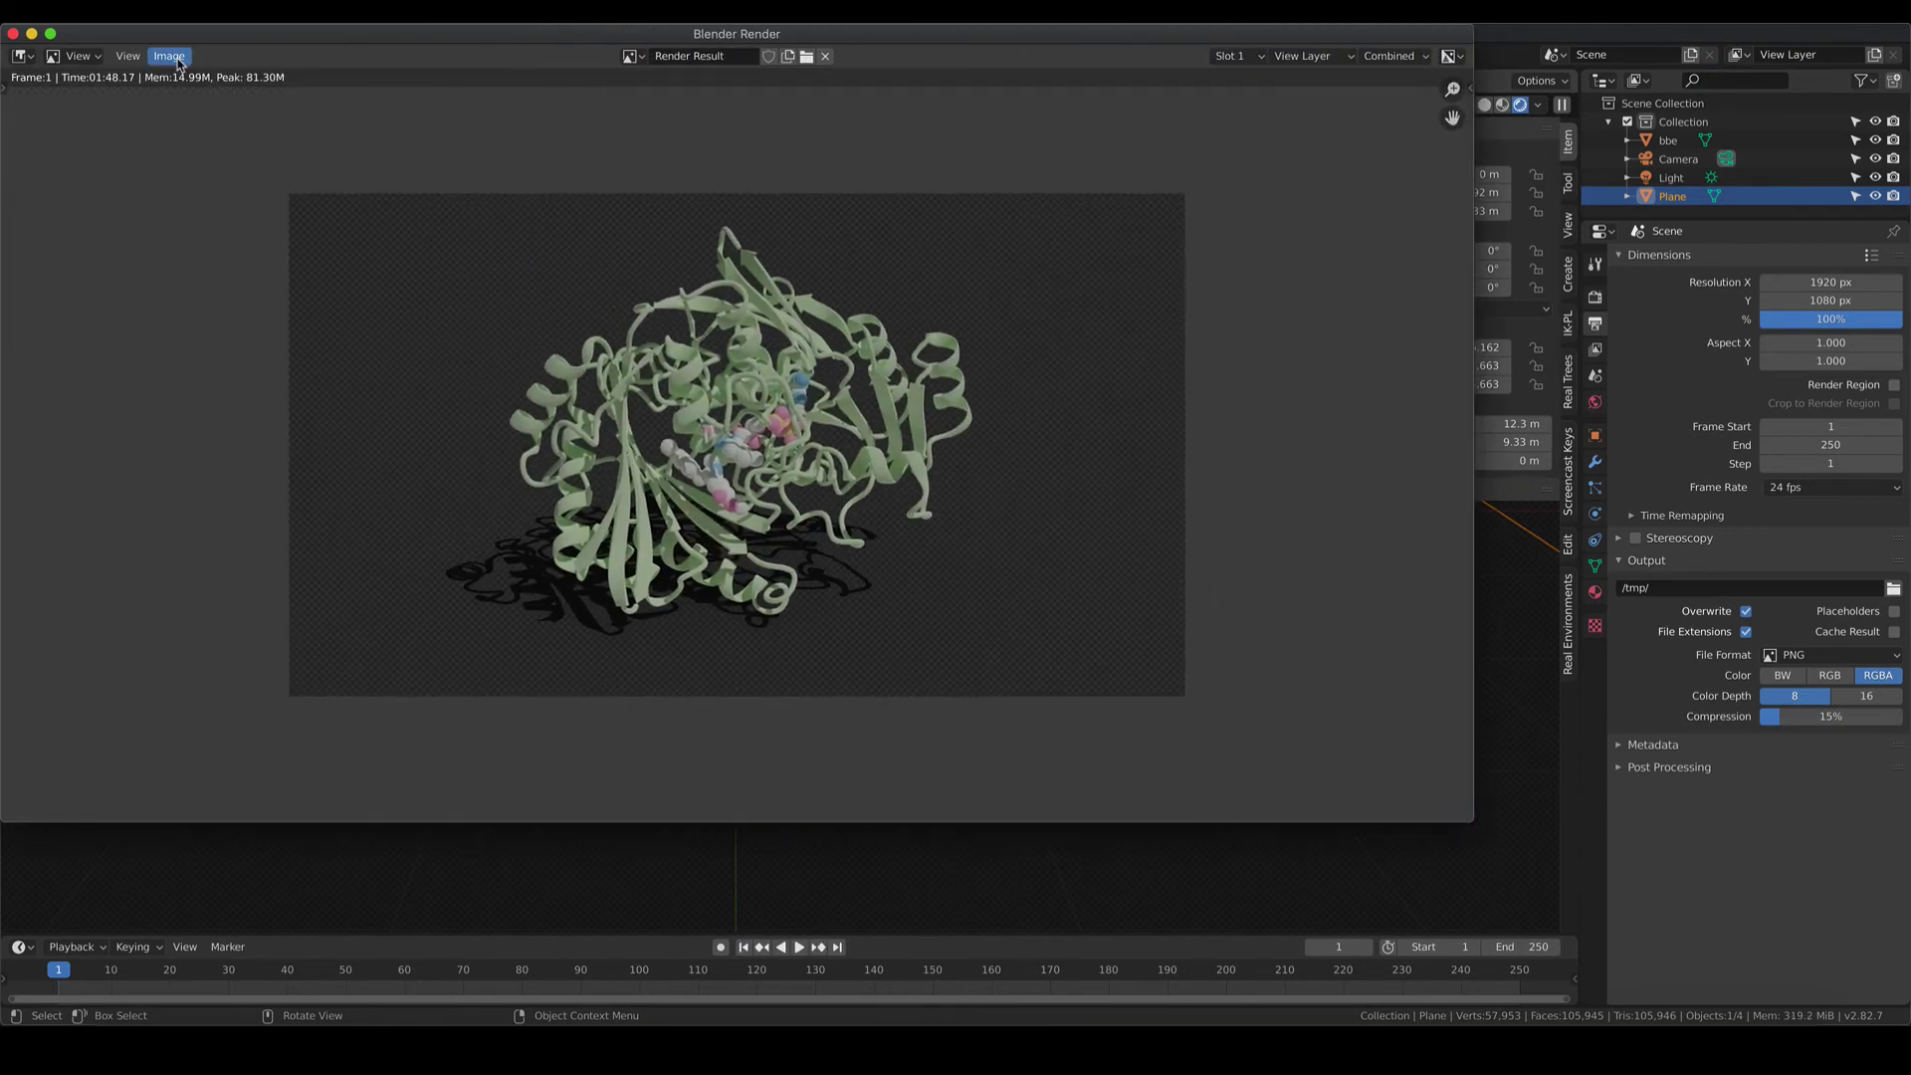
# Name the render file bbe.png in the Save As dialog.
pyautogui.click(198, 186)
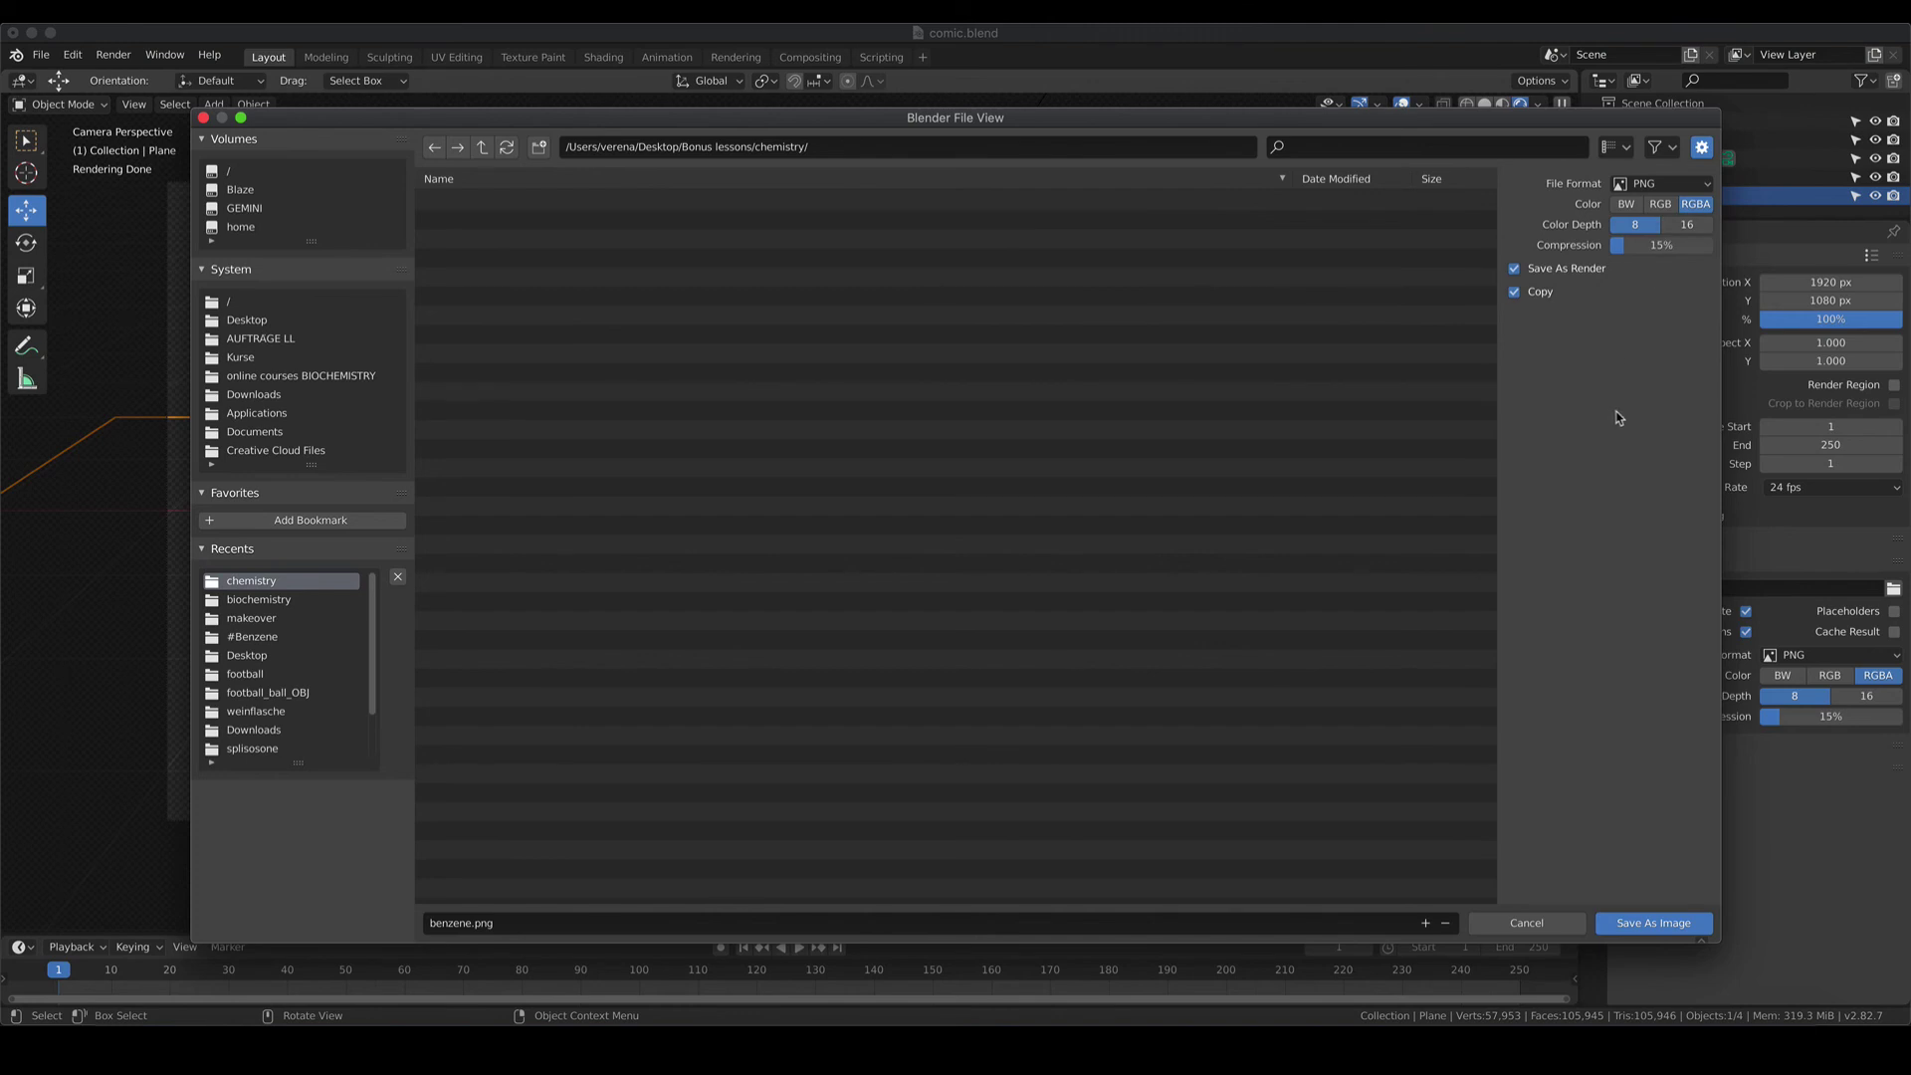
pyautogui.click(435, 922)
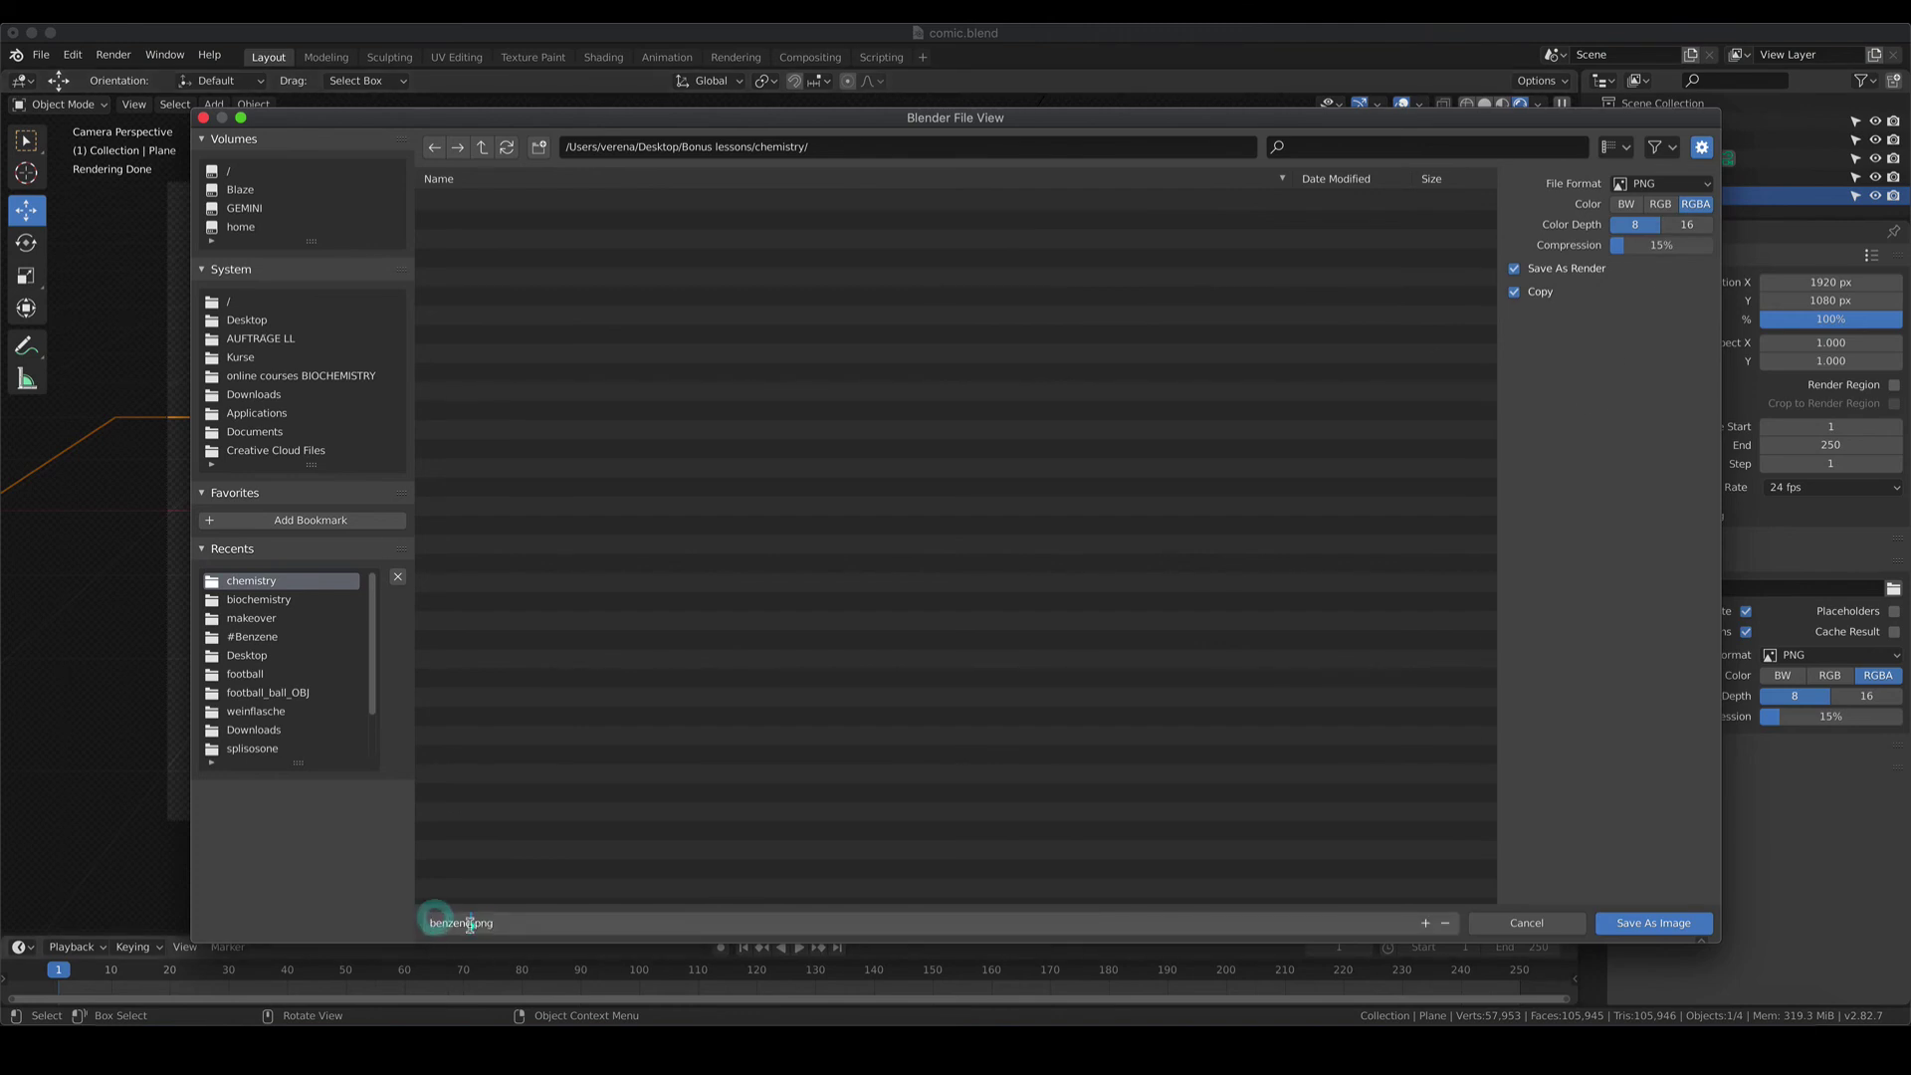
pyautogui.click(471, 924)
pyautogui.write('bbe')
pyautogui.click(485, 150)
# Save it into Bonus lessons > biochemistry and switch to PowerPoint's road-photo slide.
pyautogui.click(484, 150)
pyautogui.doubleClick(471, 205)
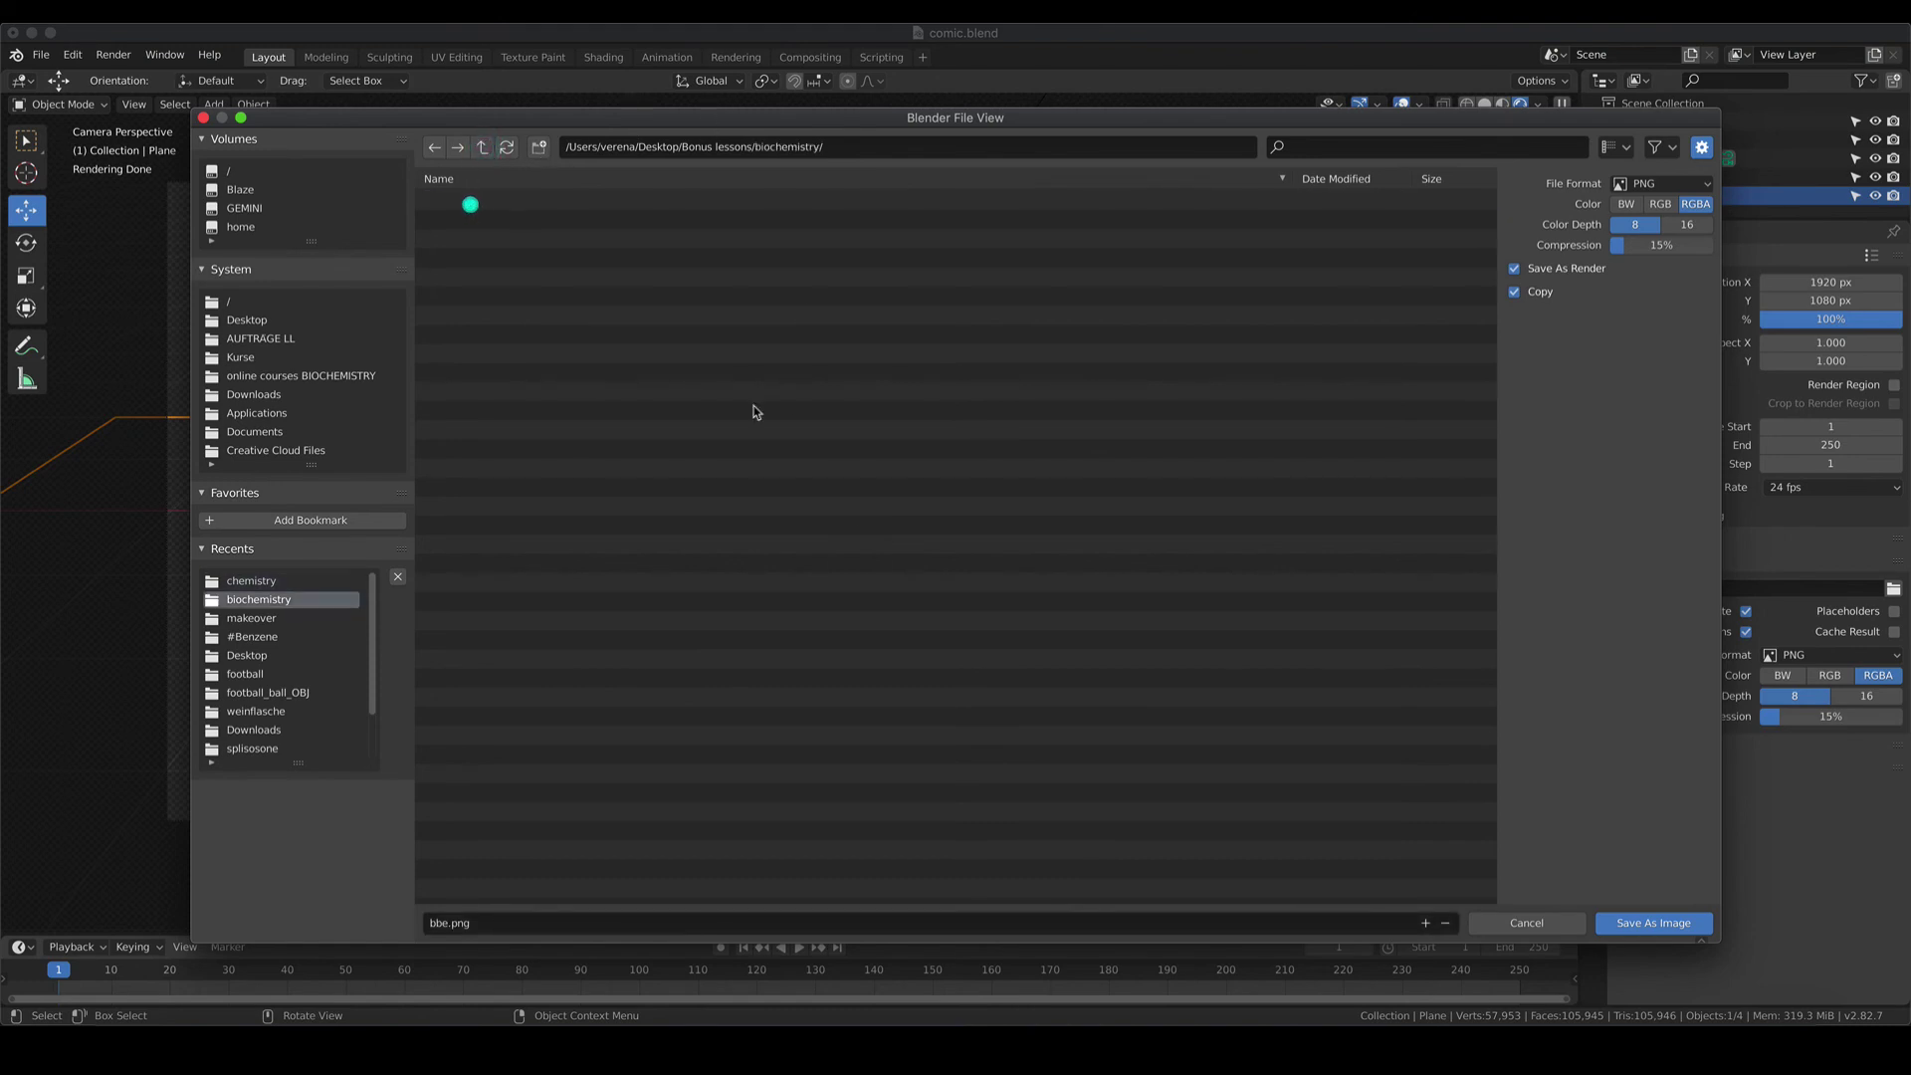
pyautogui.click(1652, 923)
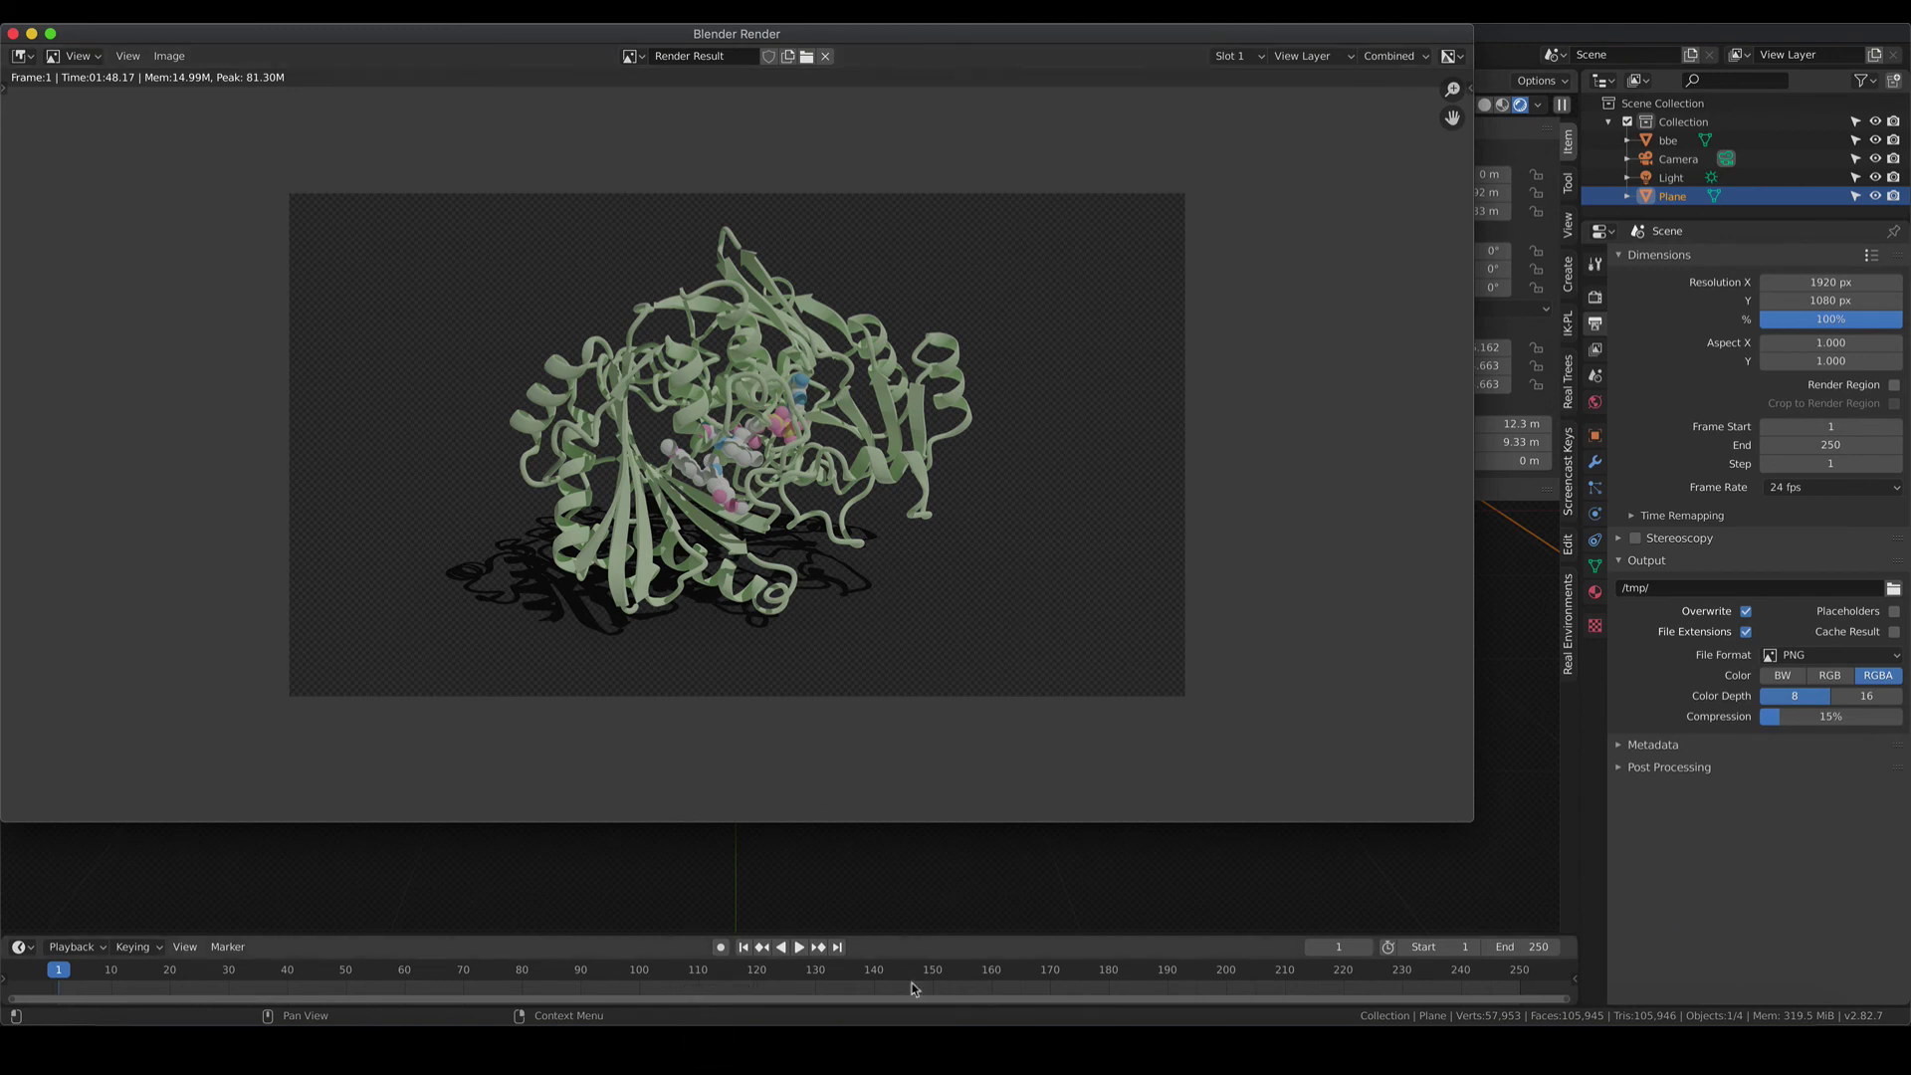
pyautogui.click(956, 1045)
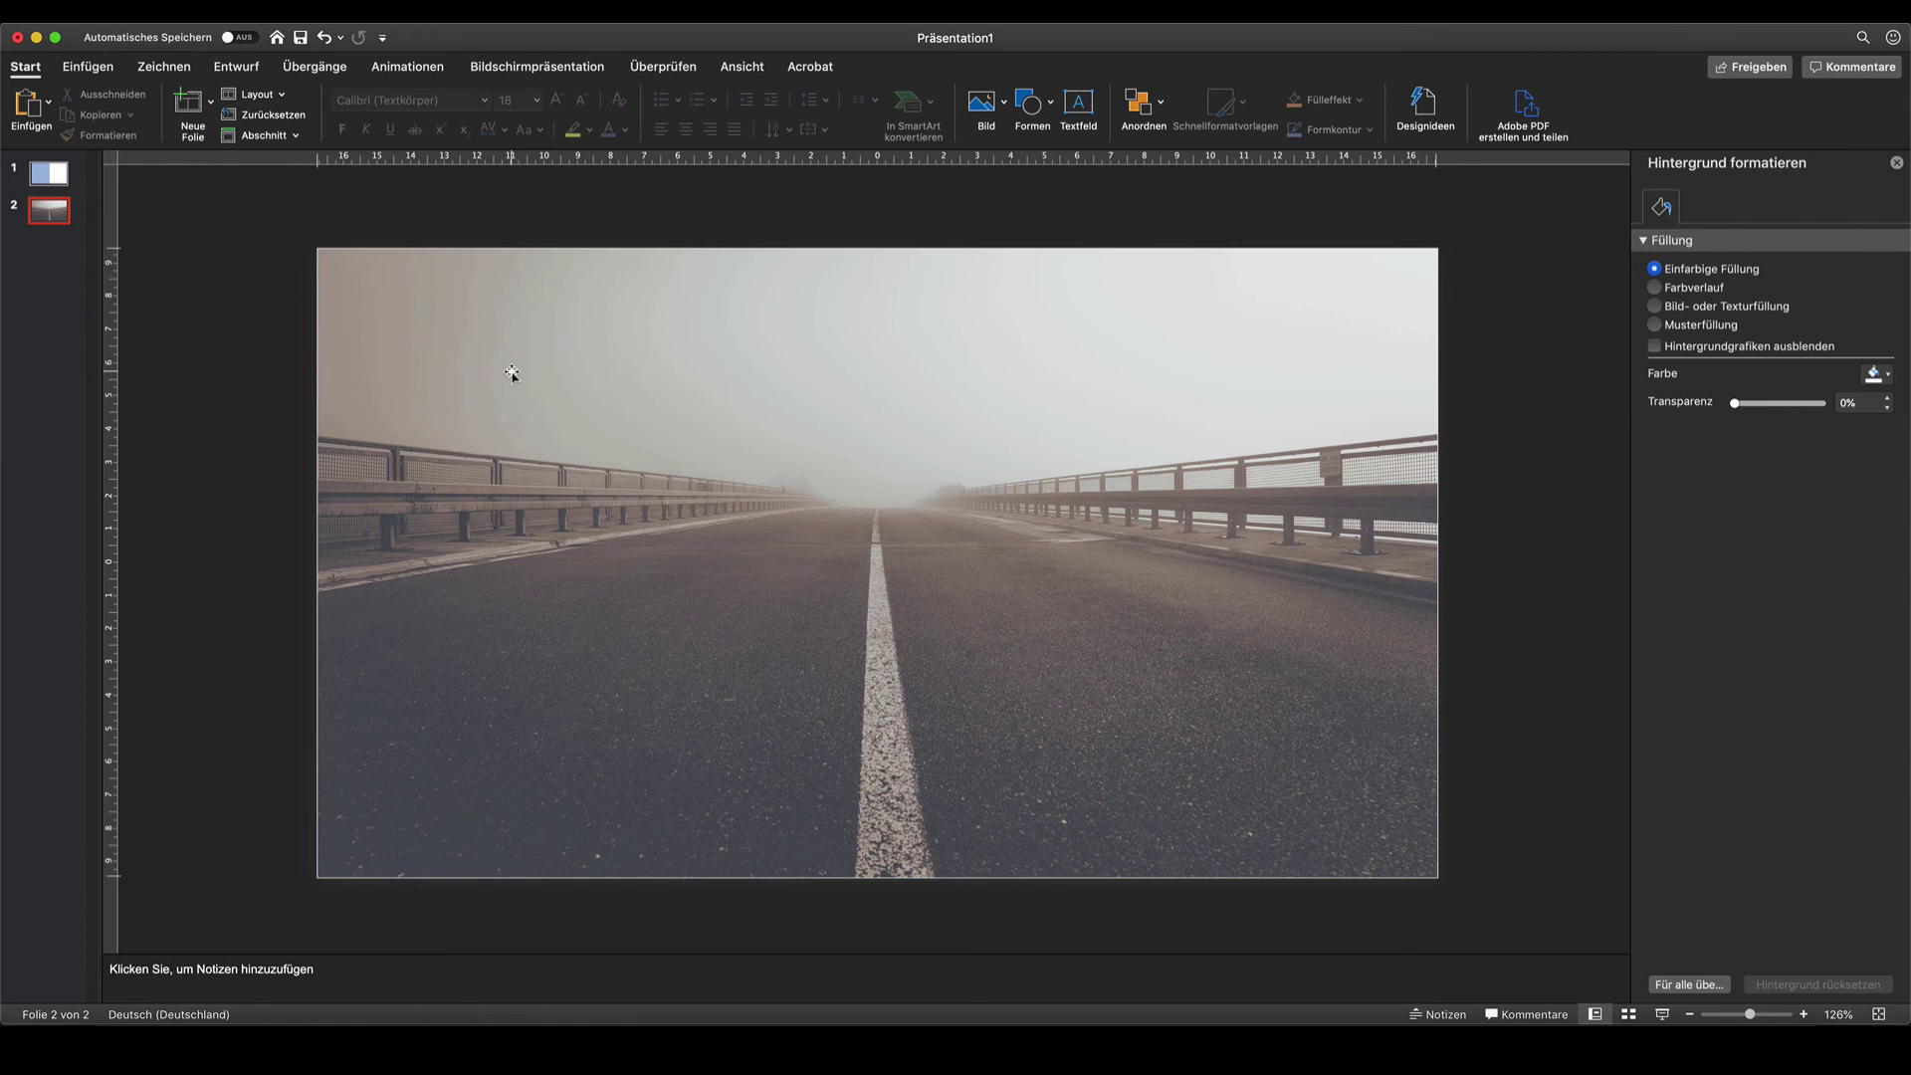
# Insert the PNG render from Bonus lessons > biochemistry onto the road slide and close Designideen.
pyautogui.click(983, 101)
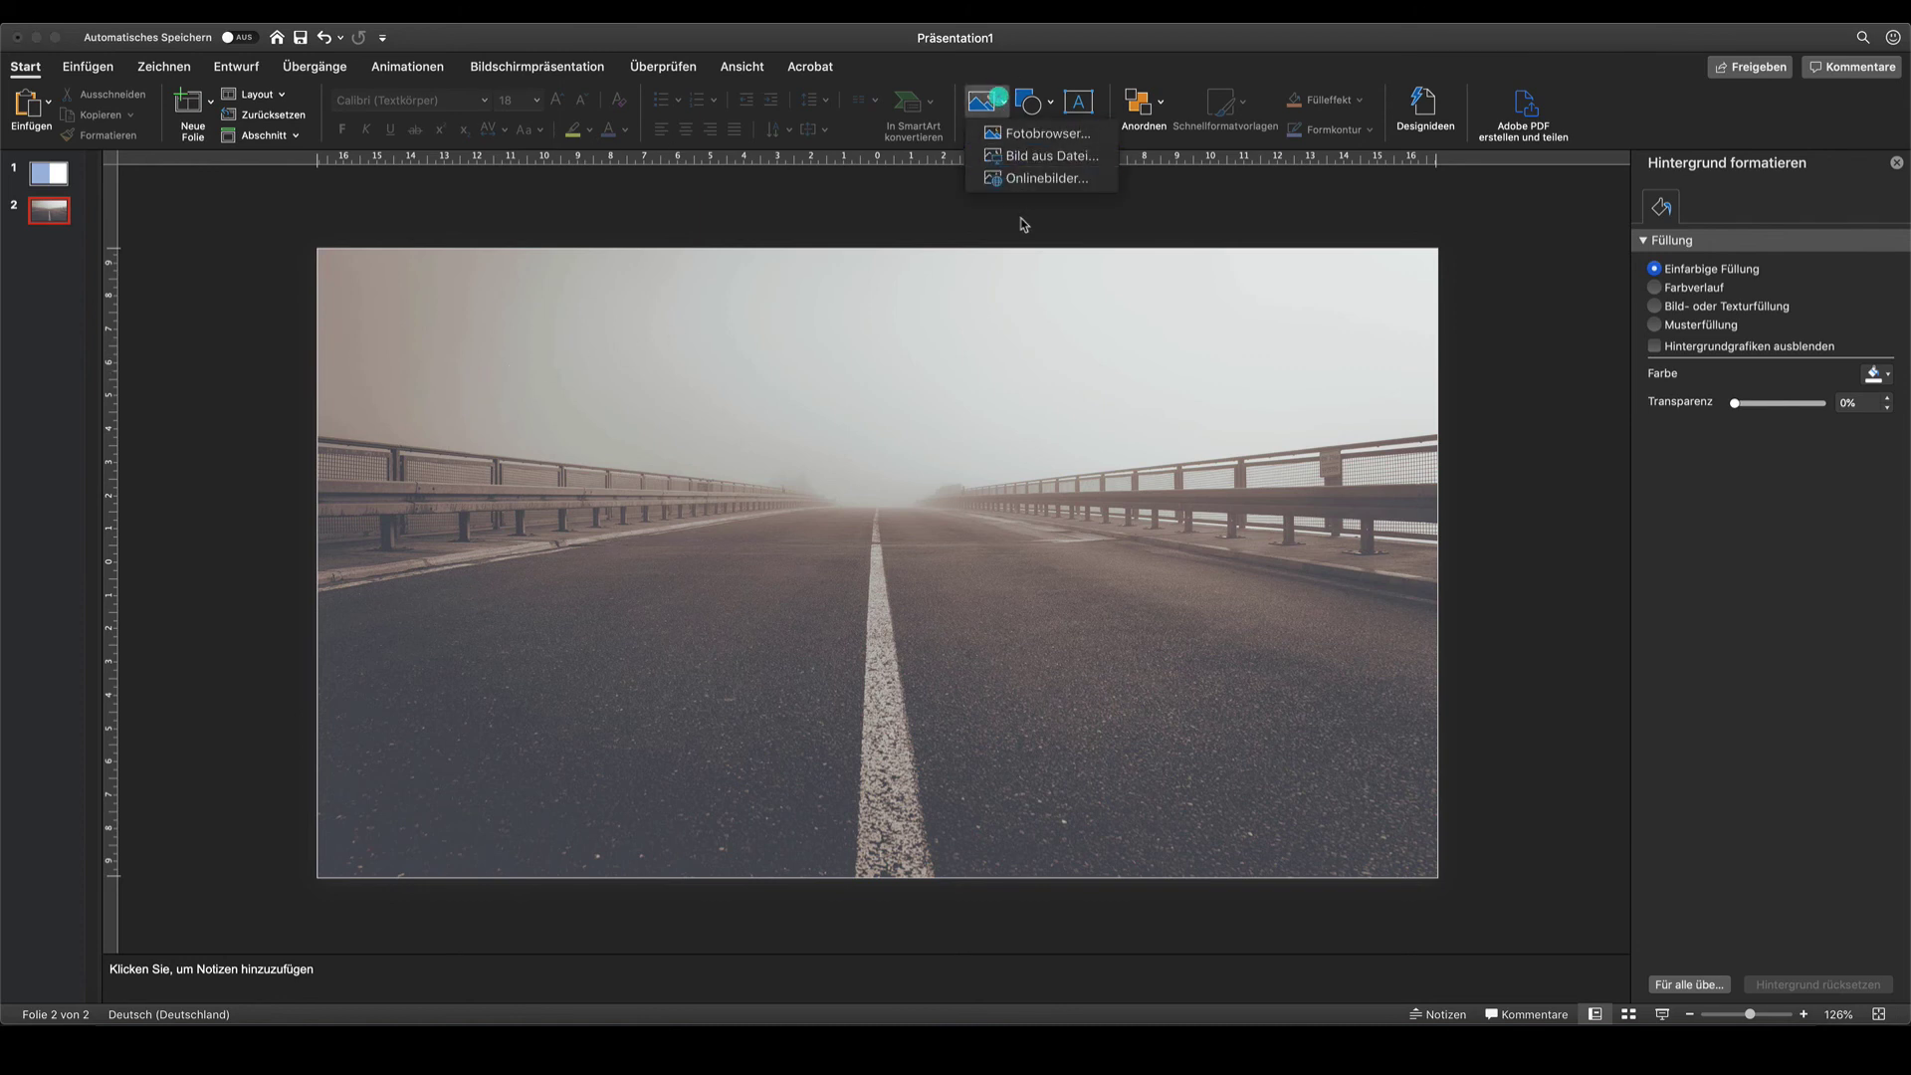
pyautogui.click(1035, 161)
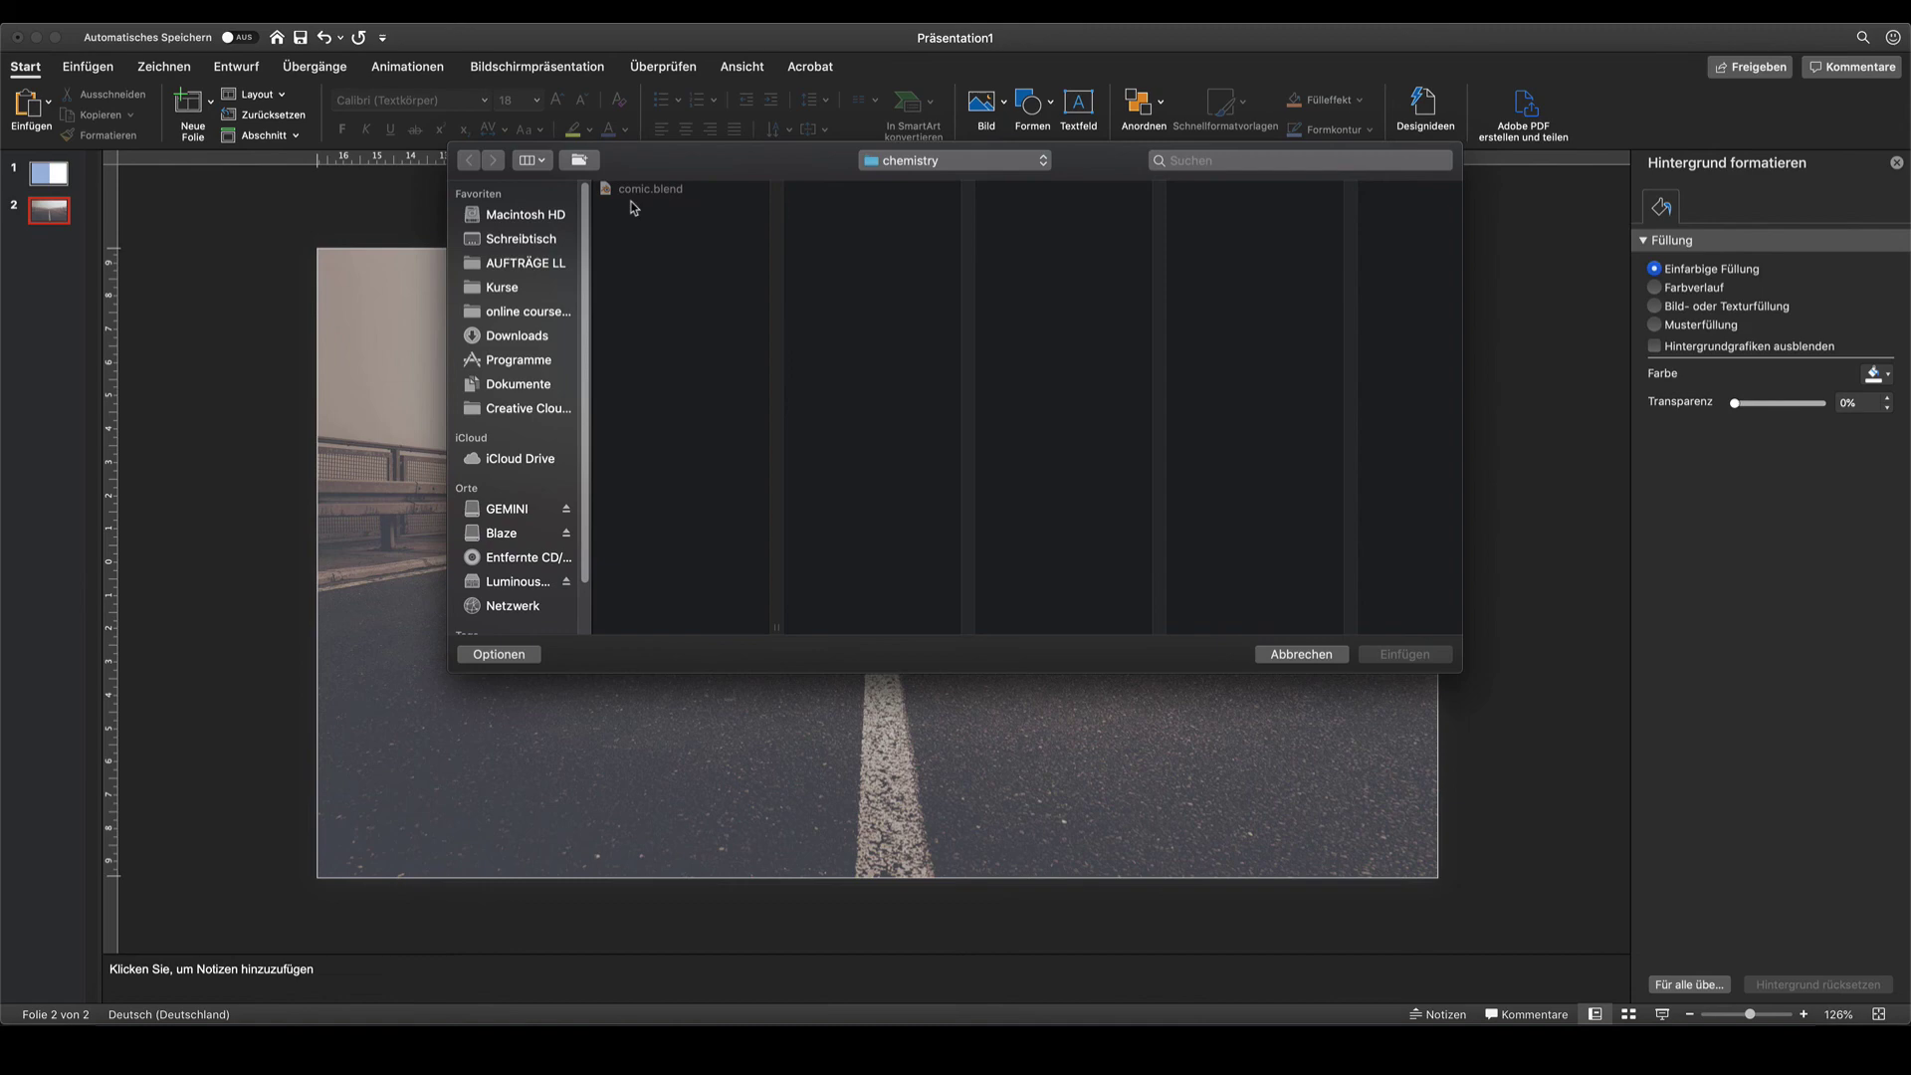
pyautogui.click(908, 160)
pyautogui.click(909, 181)
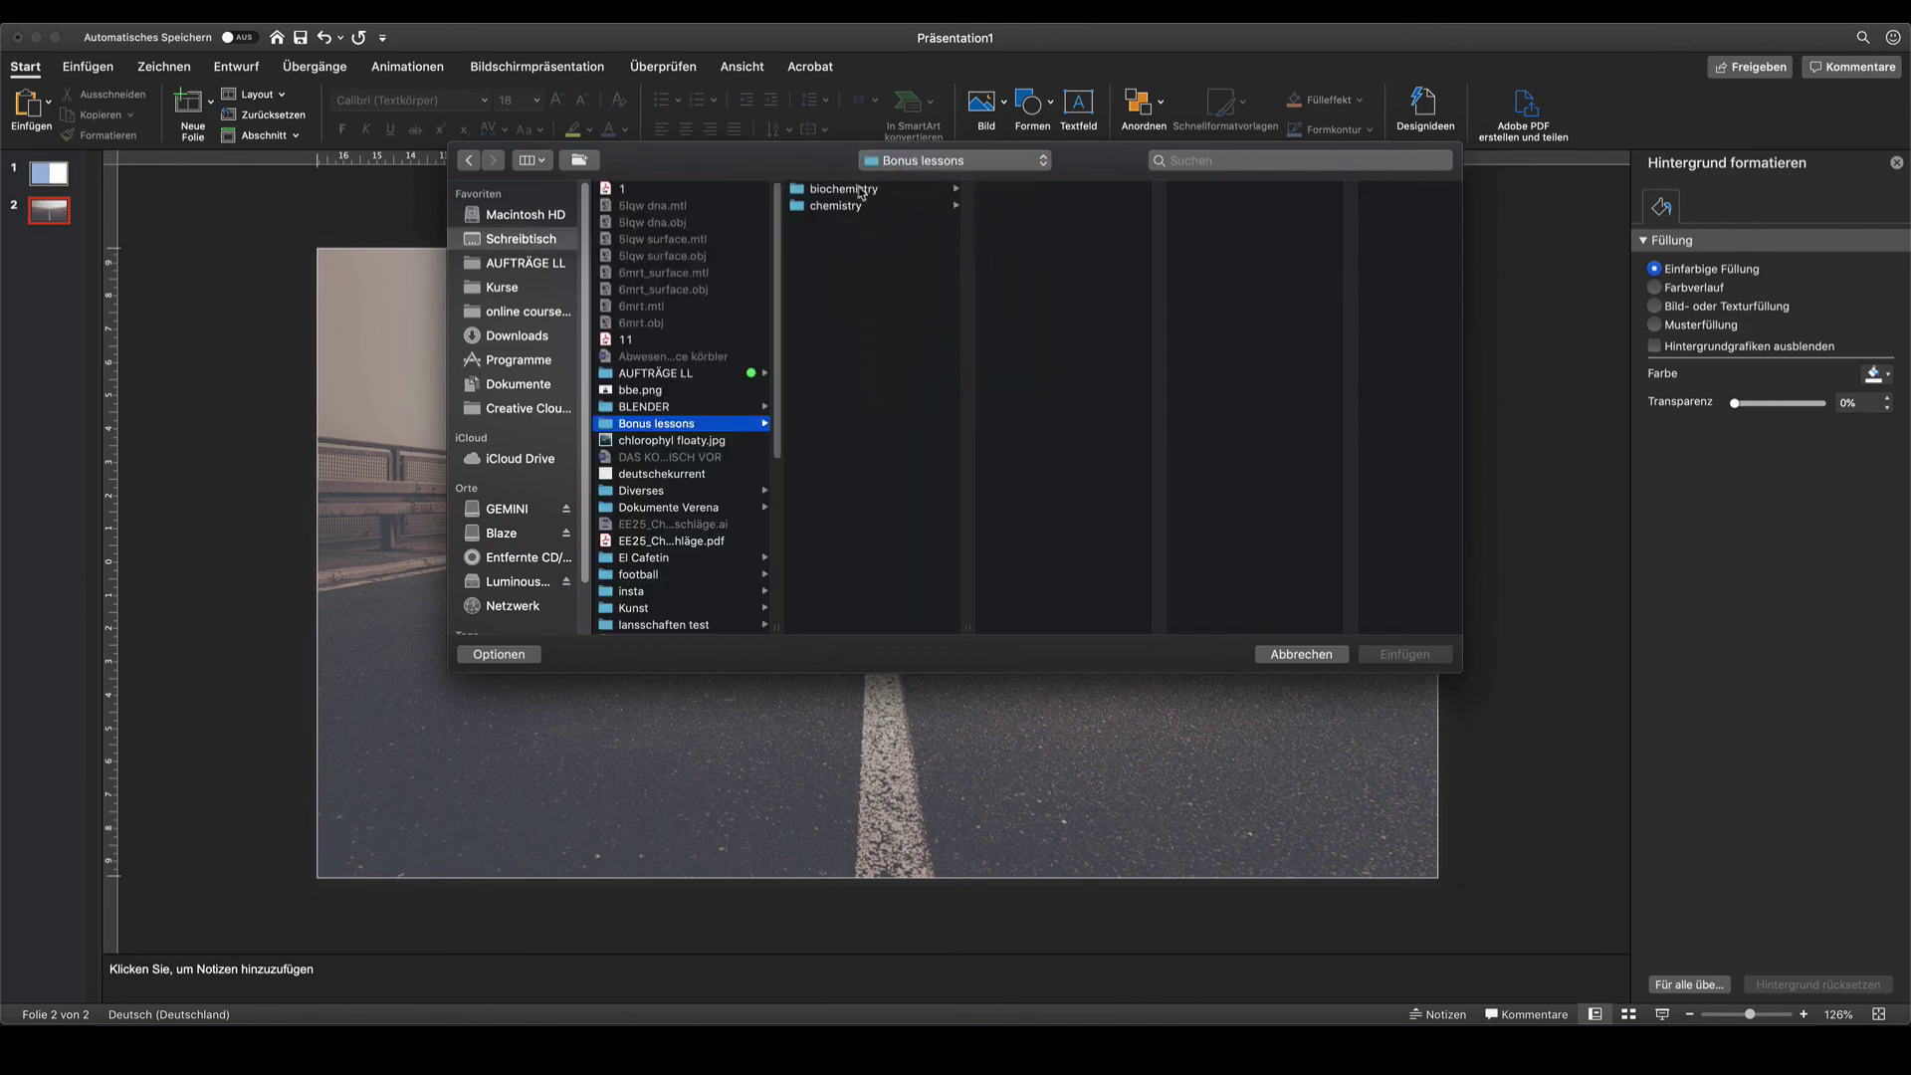
pyautogui.click(862, 192)
pyautogui.click(1043, 191)
pyautogui.click(1402, 654)
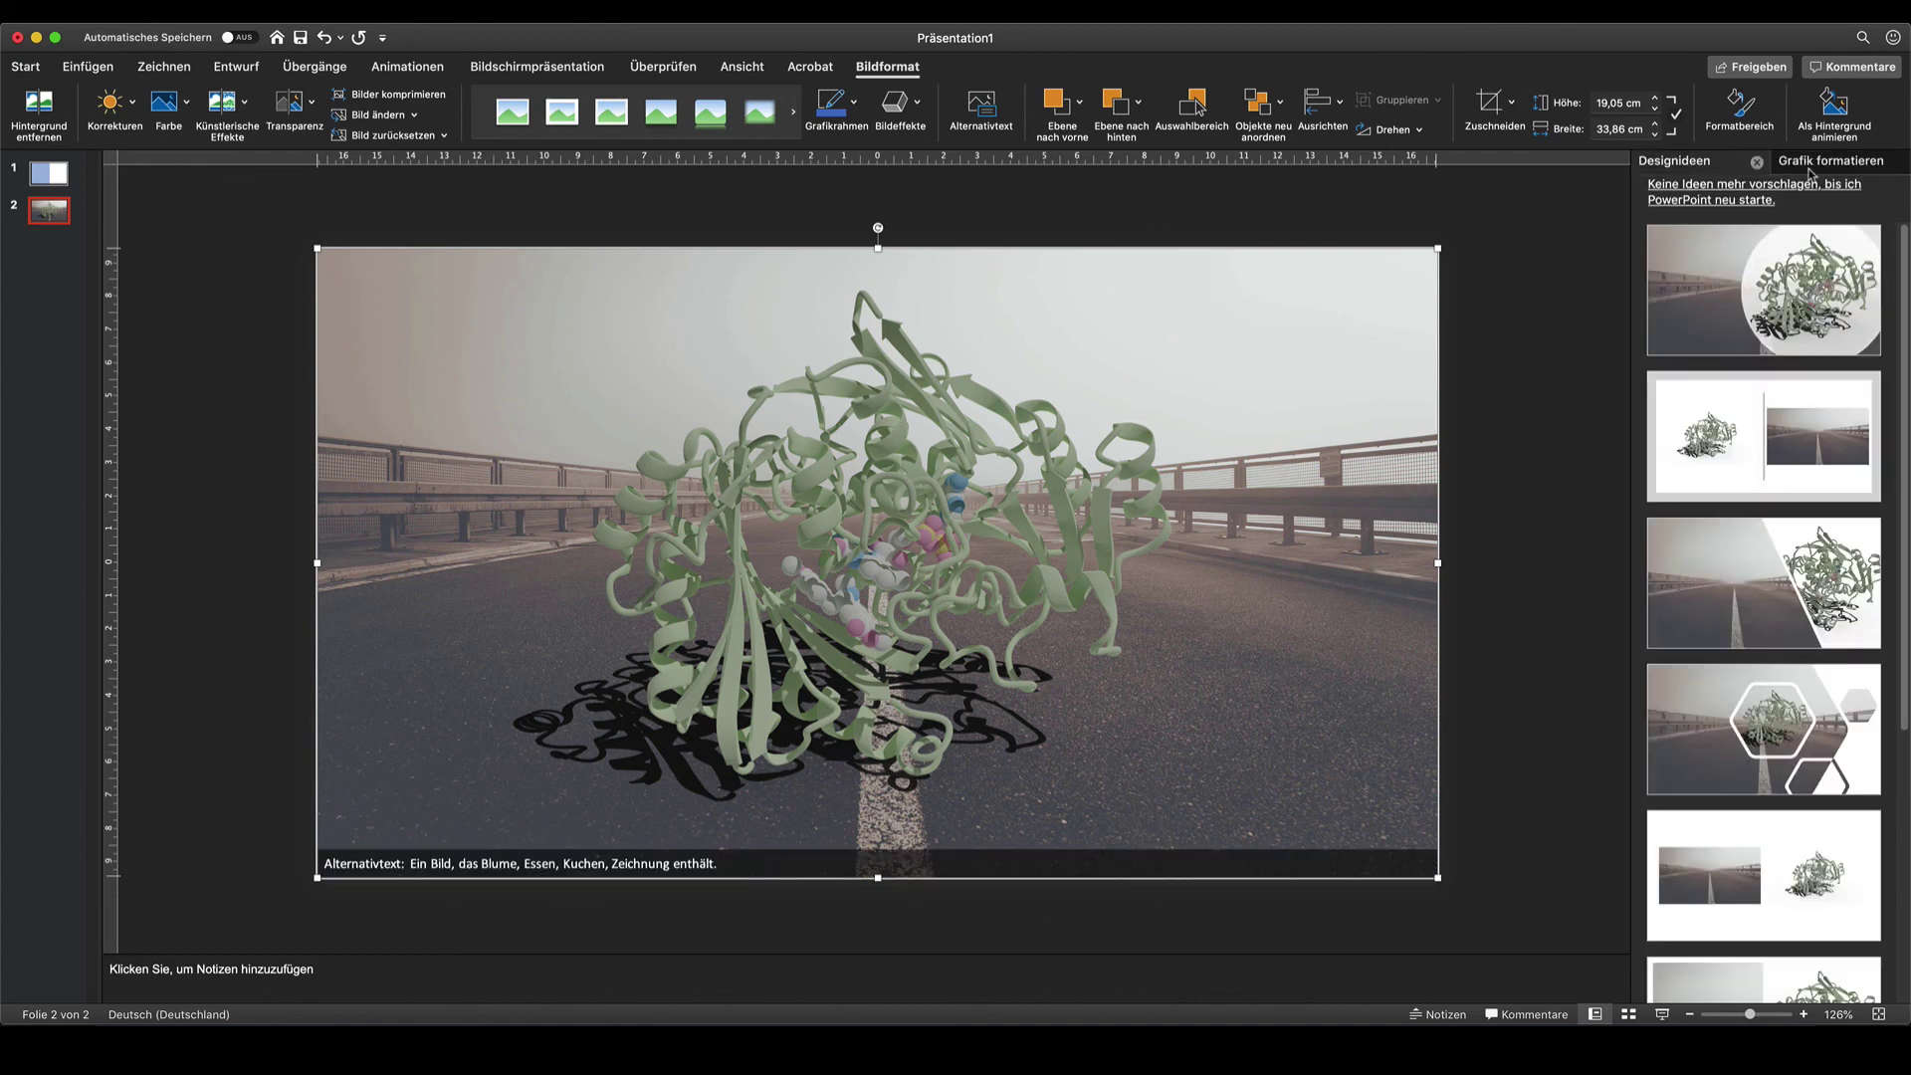
pyautogui.click(1757, 162)
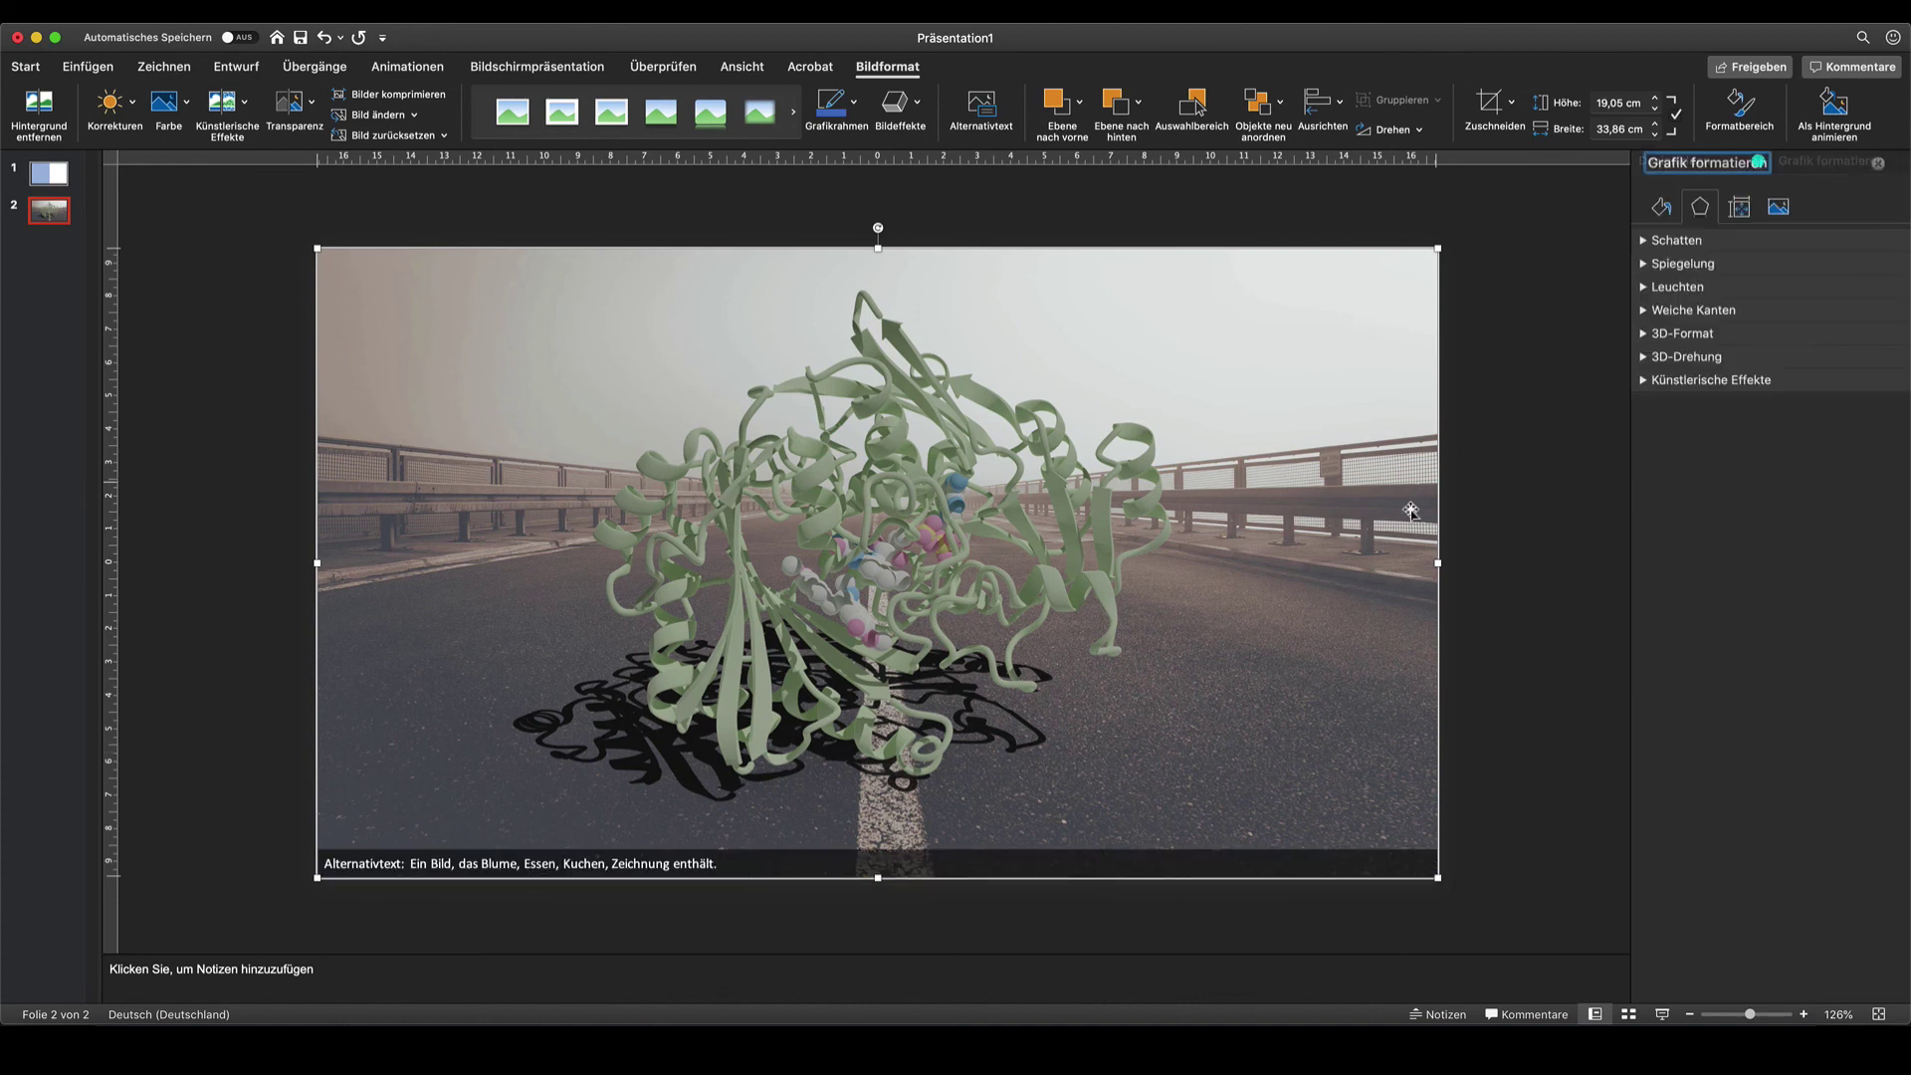
# Deselect the picture to view the protein and its shadow on the road.
pyautogui.click(190, 633)
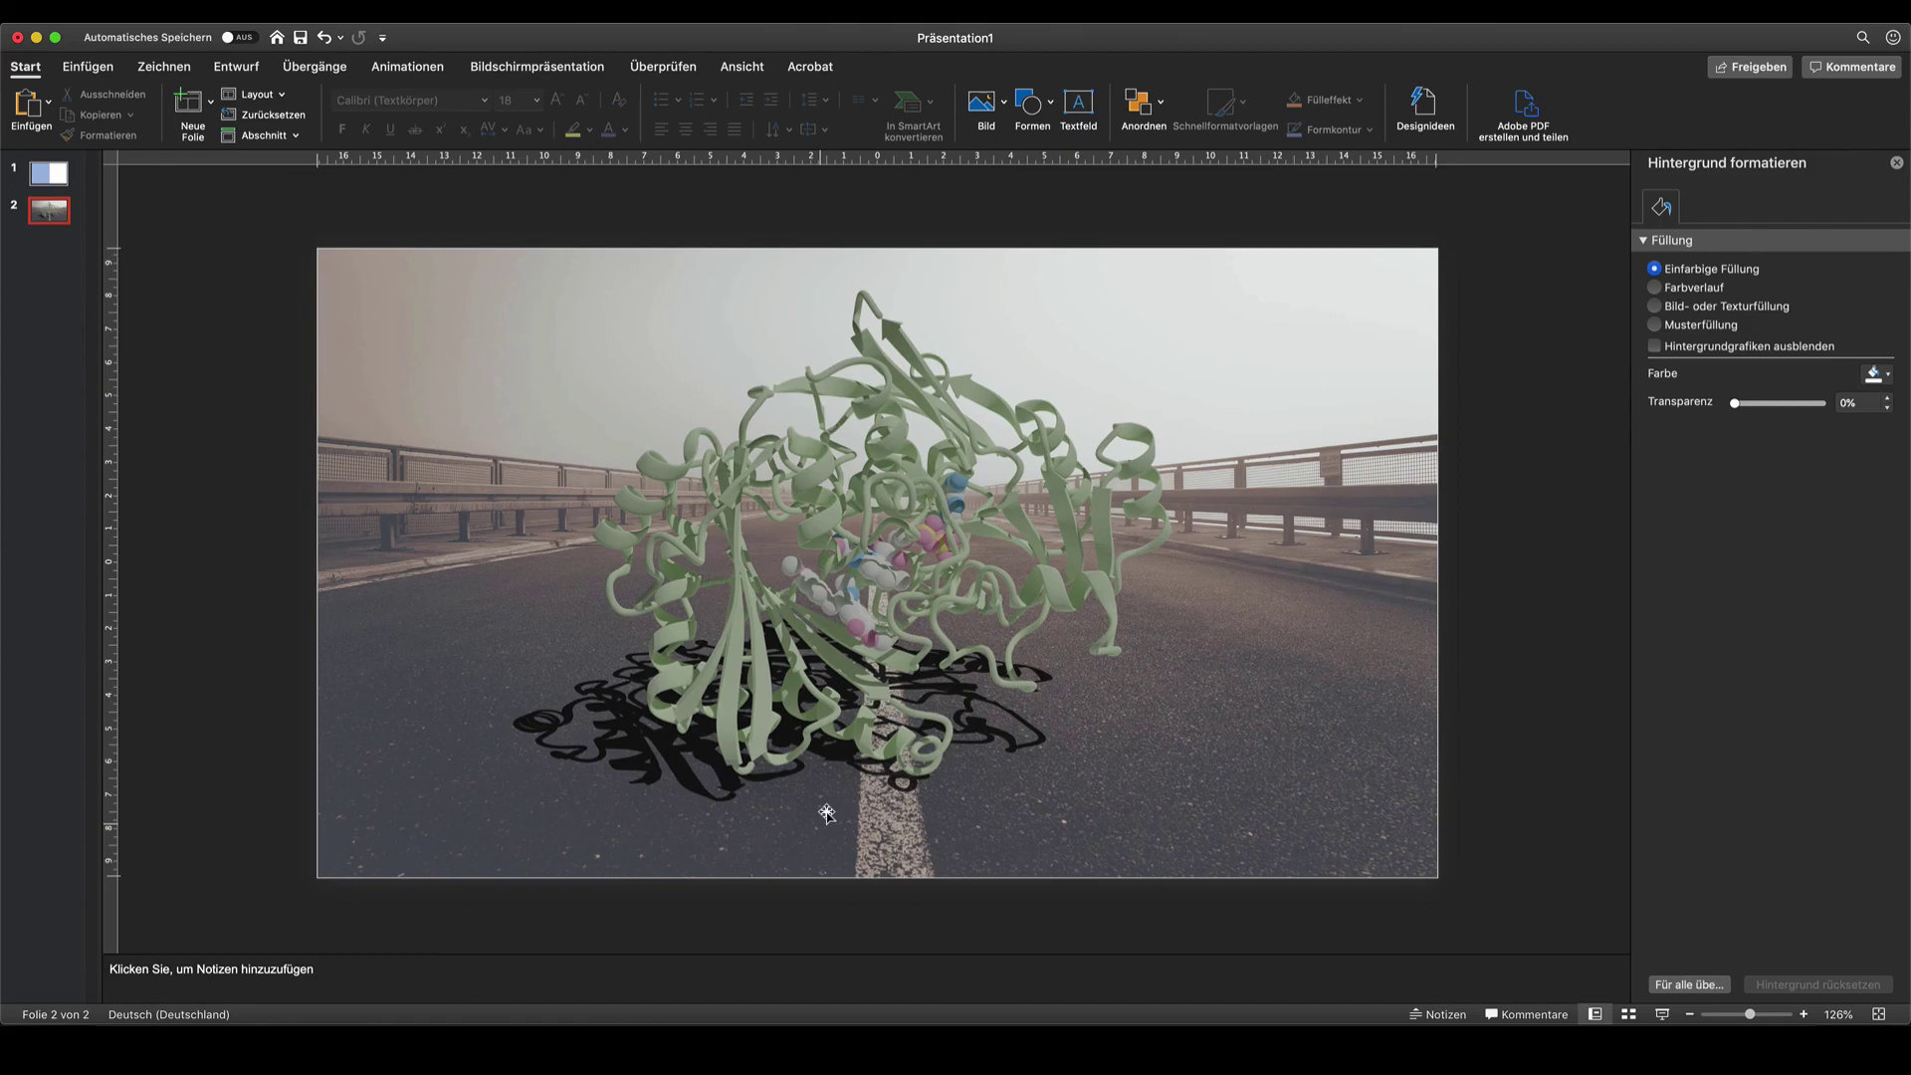
pyautogui.click(716, 1045)
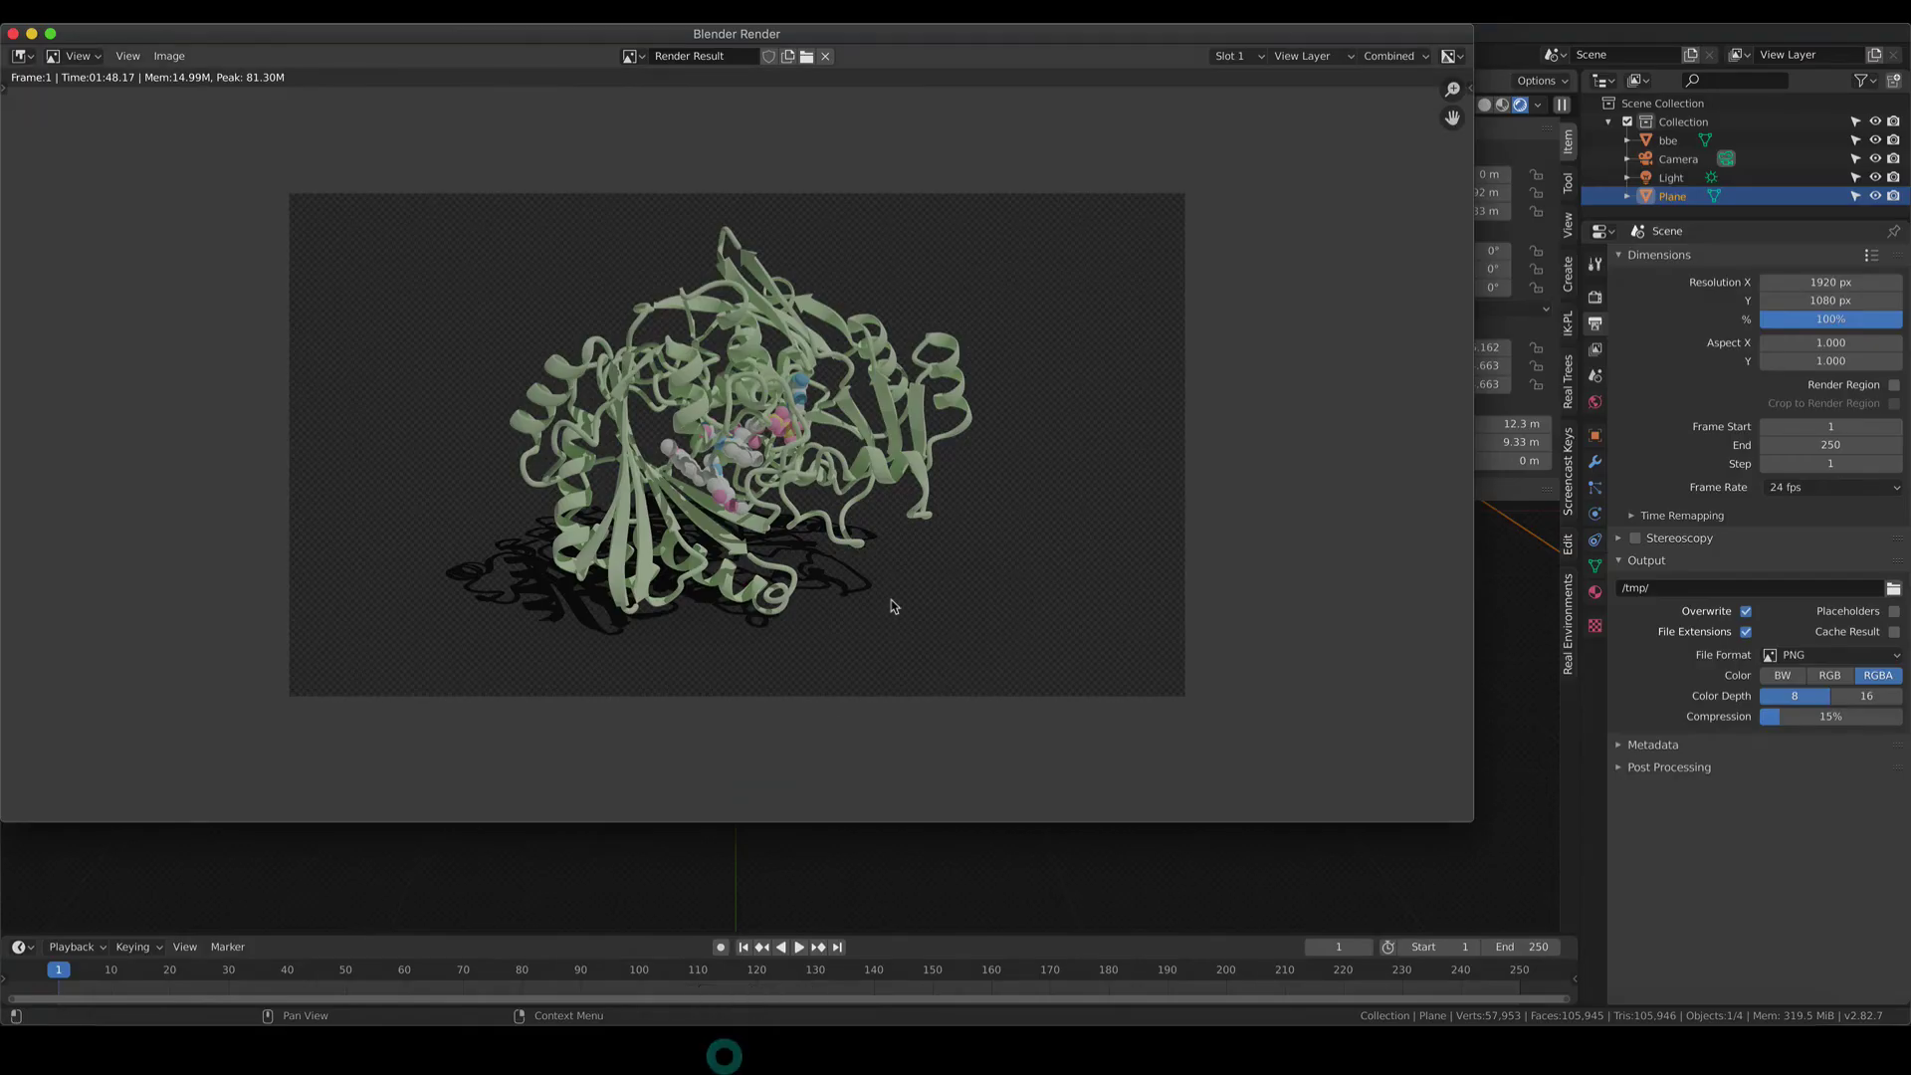